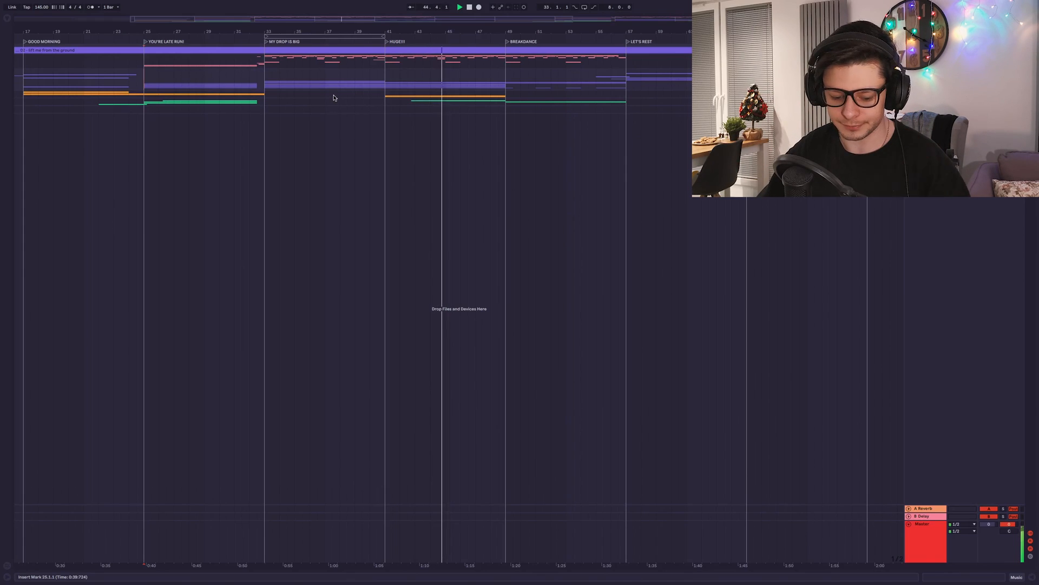
Step: Show the effect devices on the Master track
{"action": "left_click_drag", "start_coordinate": [543, 19], "coordinate": [542, 4]}
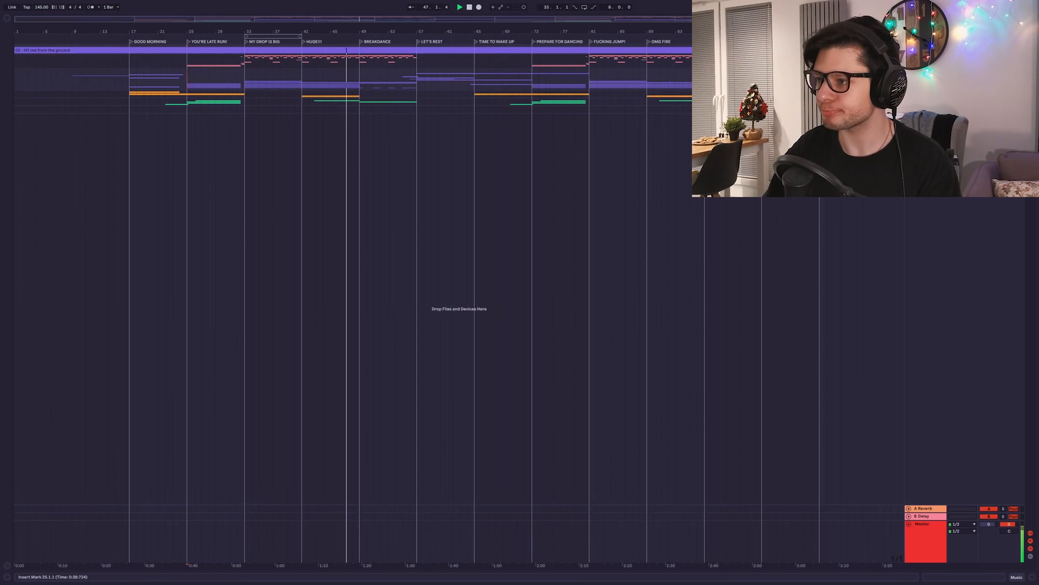
{"action": "left_click", "coordinate": [928, 548]}
{"action": "left_click", "coordinate": [1005, 577]}
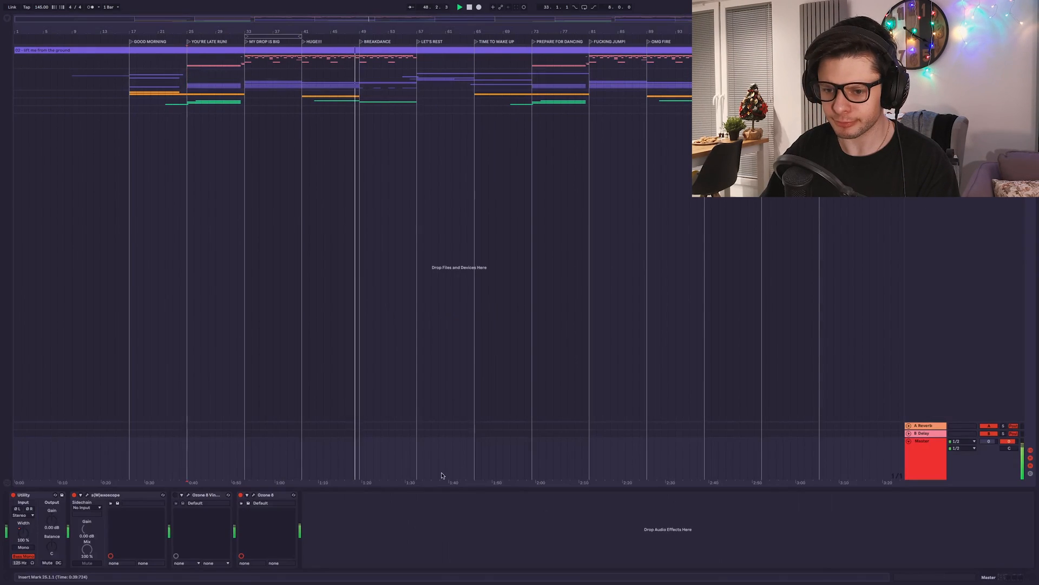
Step: Play the arrangement from bar 79, in the PREPARE FOR DANCING section leading into the second drop
{"action": "left_click", "coordinate": [464, 306]}
{"action": "scroll", "coordinate": [458, 180], "scroll_direction": "up", "scroll_amount": 3}
{"action": "left_click_drag", "start_coordinate": [455, 174], "coordinate": [467, 176]}
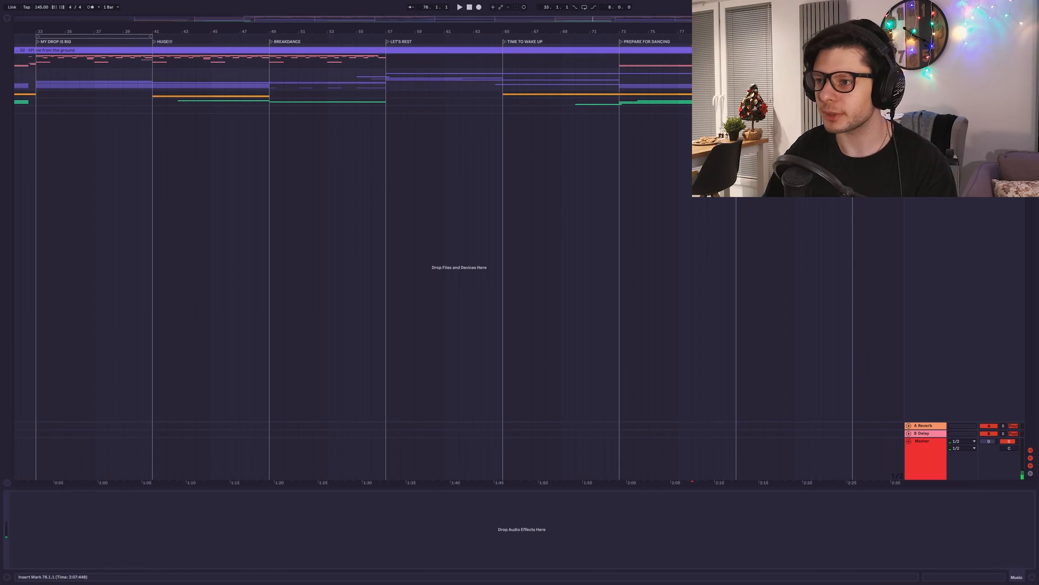
{"action": "left_click", "coordinate": [699, 82]}
{"action": "scroll", "coordinate": [669, 87], "scroll_direction": "right", "scroll_amount": 2}
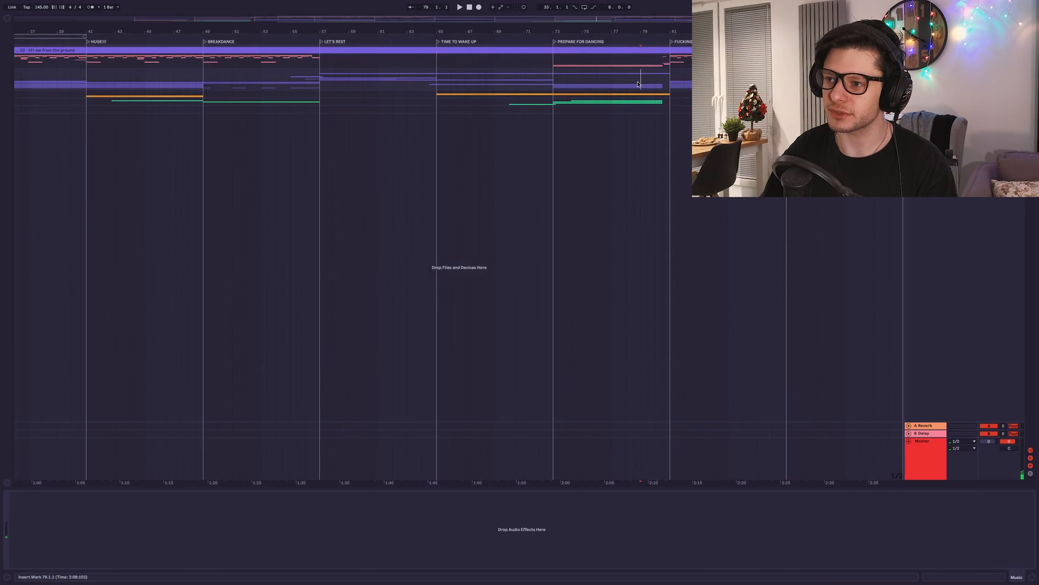
{"action": "key", "text": "space"}
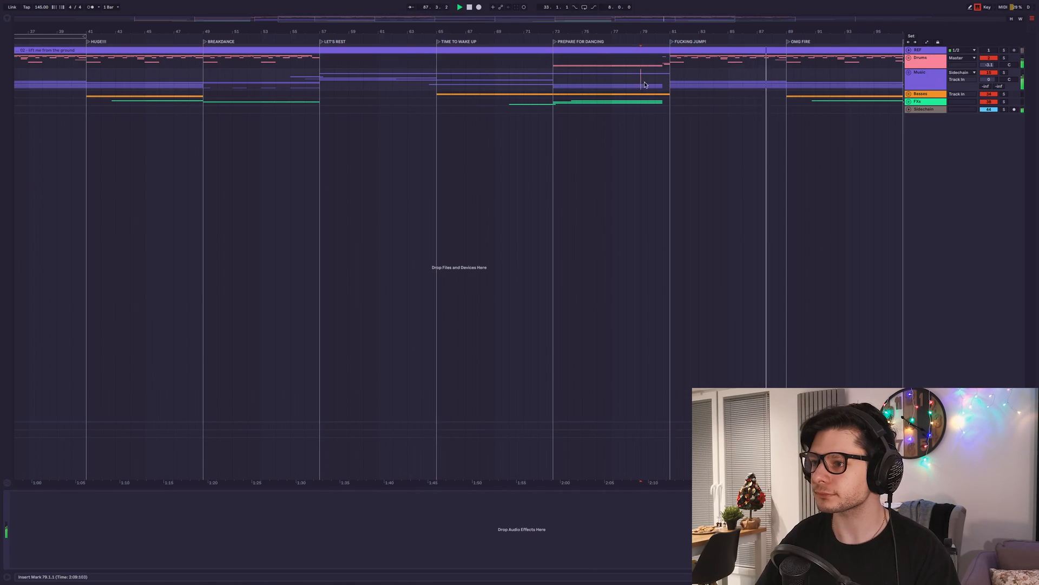
Step: Unfold the Music group's tracks and examine their clips across the arrangement
{"action": "scroll", "coordinate": [645, 83], "scroll_direction": "down", "scroll_amount": 4}
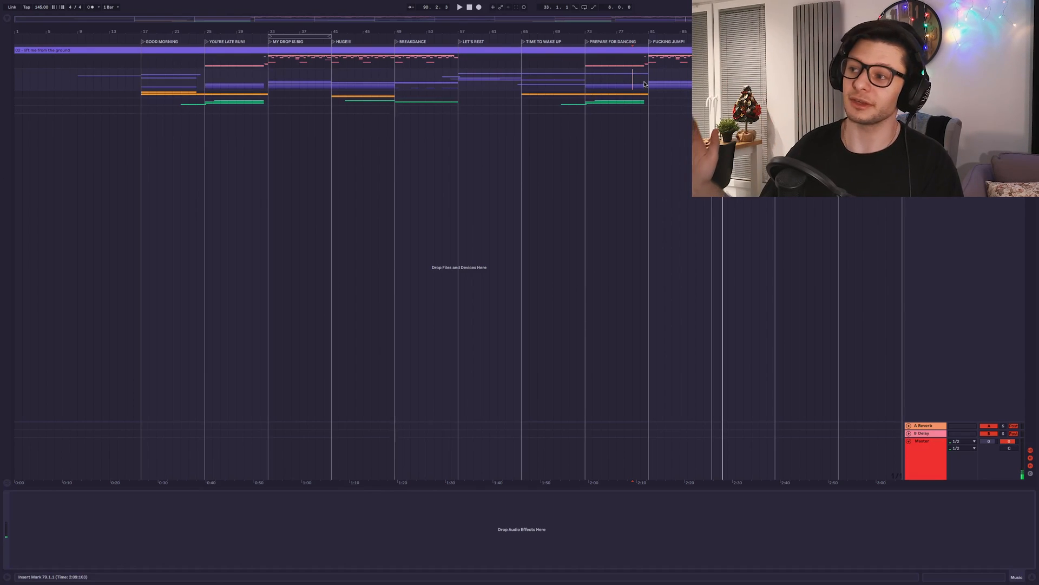
{"action": "key", "text": "u"}
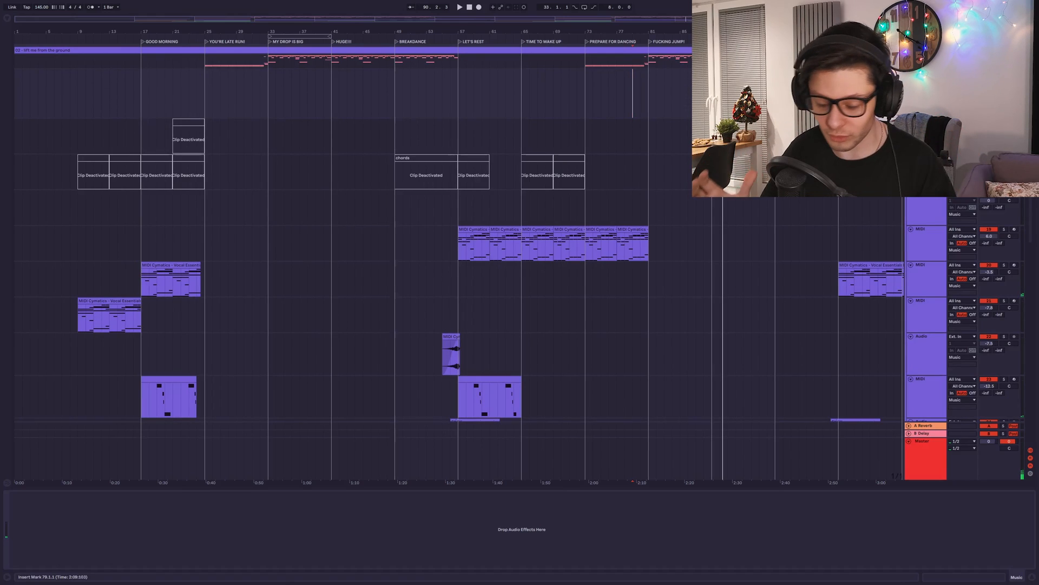
{"action": "scroll", "coordinate": [723, 106], "scroll_direction": "up", "scroll_amount": 5}
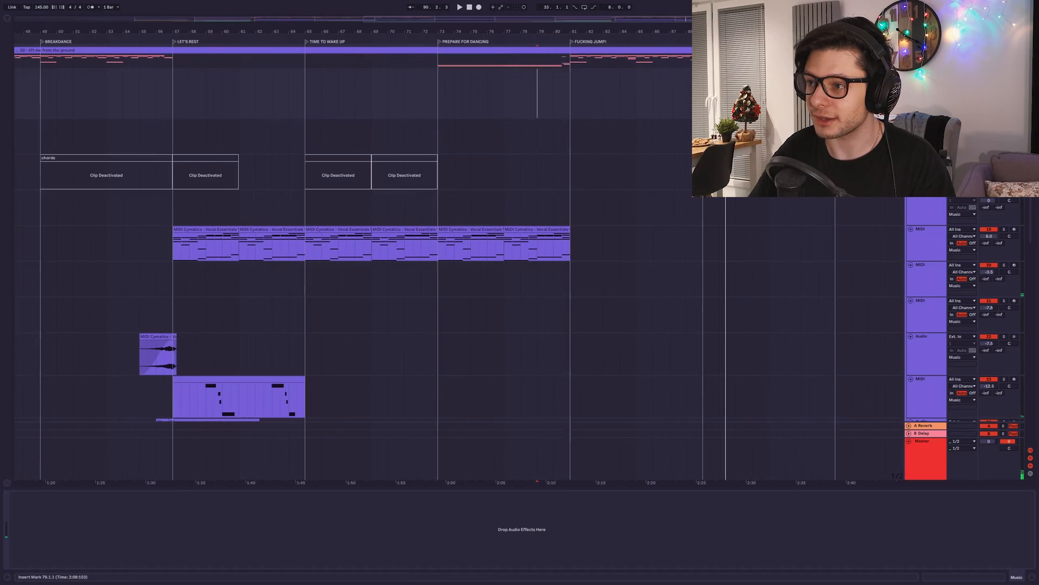
{"action": "scroll", "coordinate": [643, 106], "scroll_direction": "down", "scroll_amount": 8}
{"action": "left_click_drag", "start_coordinate": [379, 140], "coordinate": [529, 207]}
{"action": "left_click_drag", "start_coordinate": [217, 217], "coordinate": [522, 176]}
{"action": "left_click", "coordinate": [468, 202]}
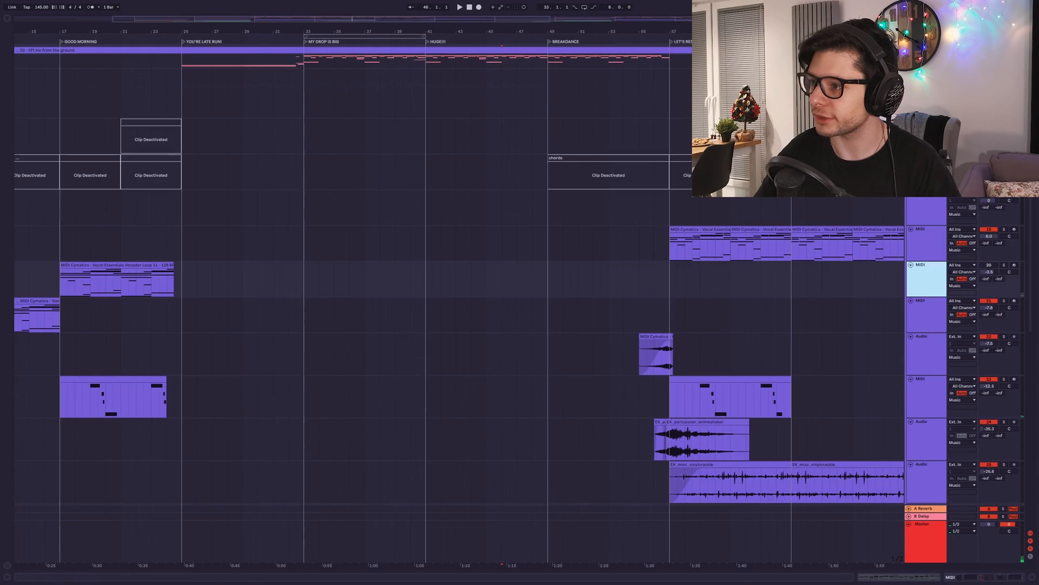
Step: Play the unfolded drum tracks from bar 33, at the start of the MY DROP IS BIG section
{"action": "scroll", "coordinate": [273, 214], "scroll_direction": "up", "scroll_amount": 10}
{"action": "scroll", "coordinate": [273, 213], "scroll_direction": "up", "scroll_amount": 3}
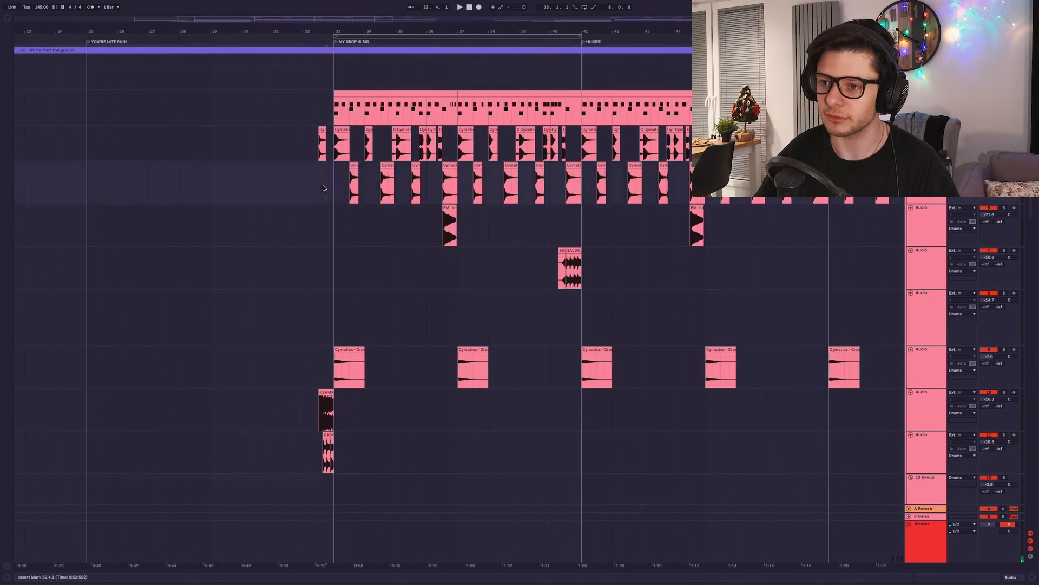
{"action": "left_click", "coordinate": [333, 187]}
{"action": "key", "text": "space"}
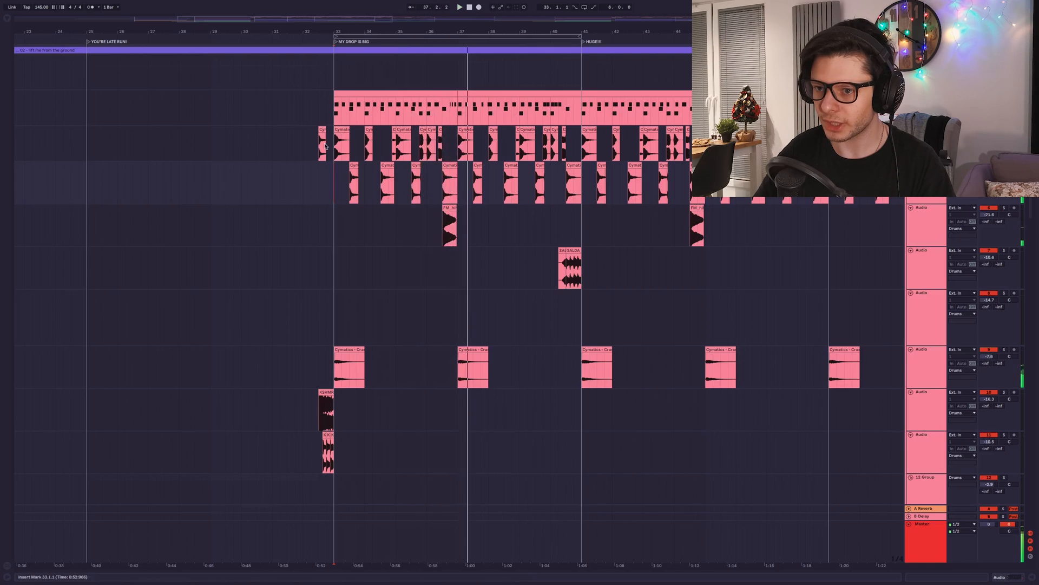
{"action": "key", "text": "space"}
Step: Solo the upper Cymatics drum loop track and play its hits from the start of the first drop
{"action": "scroll", "coordinate": [331, 146], "scroll_direction": "up", "scroll_amount": 3}
{"action": "left_click", "coordinate": [343, 130]}
{"action": "key", "text": "s"}
{"action": "key", "text": "space"}
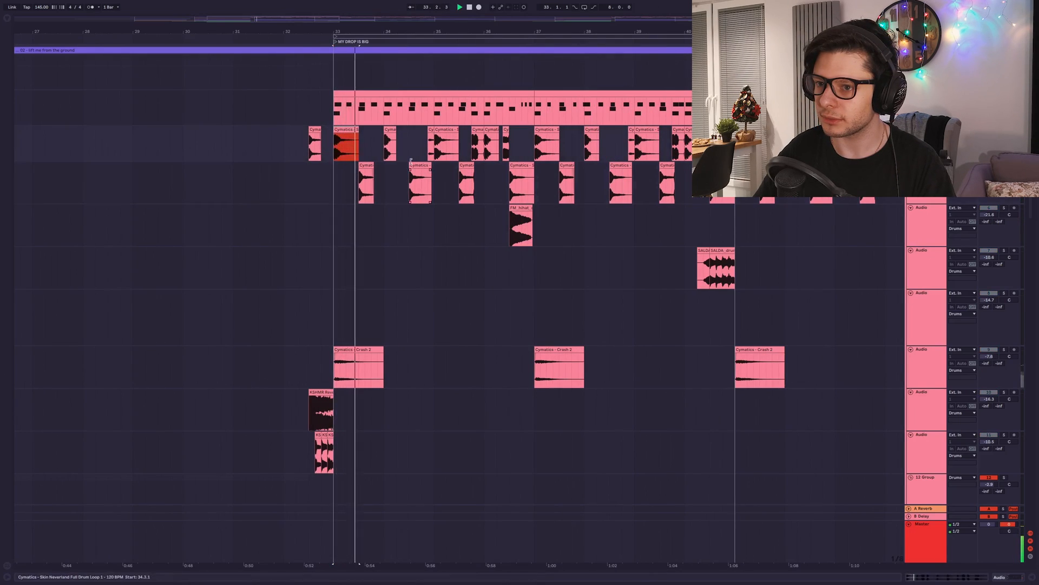
{"action": "left_click", "coordinate": [427, 149]}
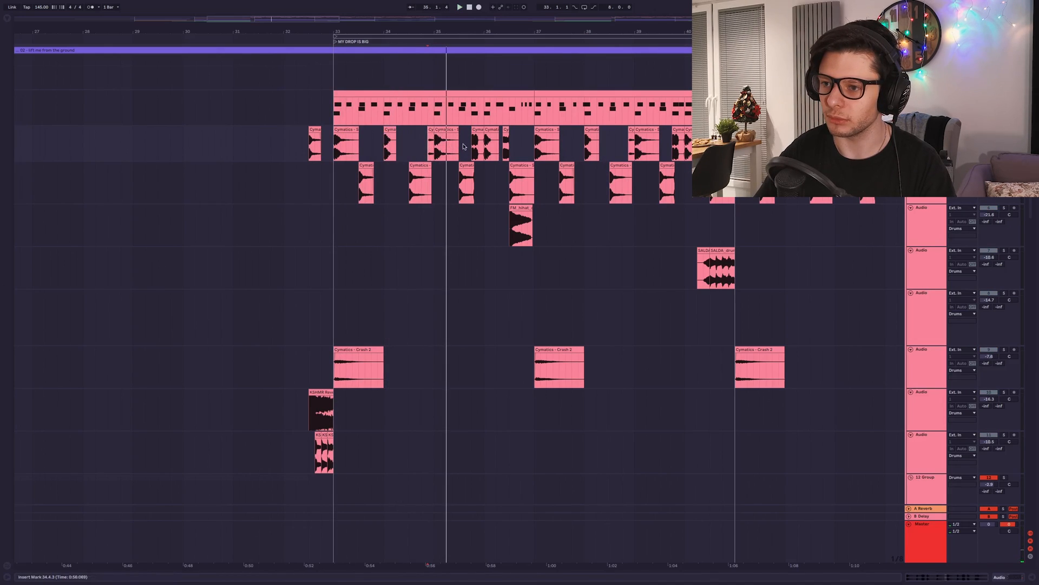
{"action": "left_click", "coordinate": [464, 146]}
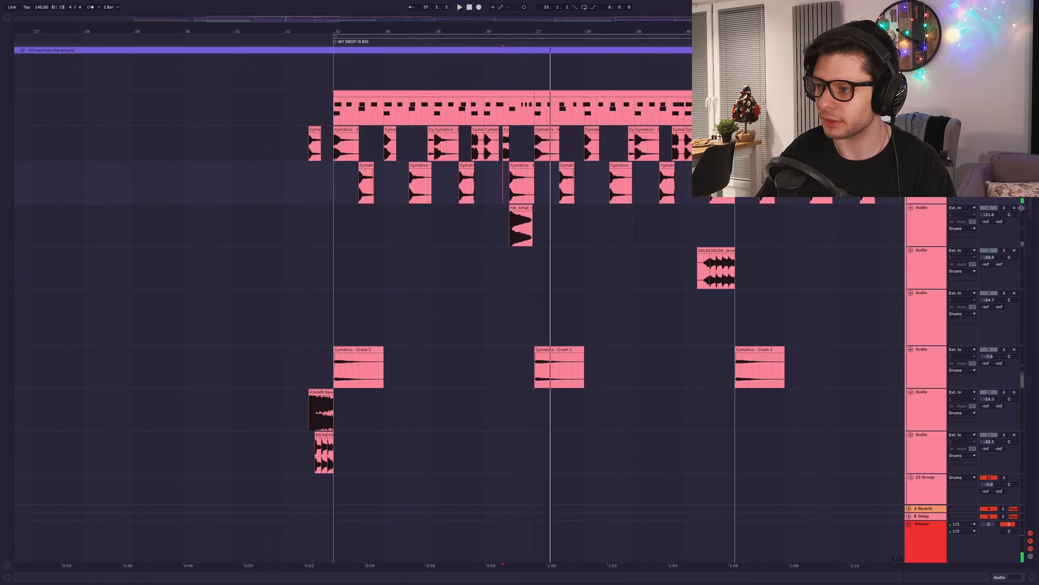
Step: Audition the drum track with the single hit just before bar 37 in solo, and switch its solo off again
{"action": "left_click", "coordinate": [1005, 208]}
{"action": "key", "text": "space"}
{"action": "key", "text": "space"}
{"action": "left_click", "coordinate": [1005, 208]}
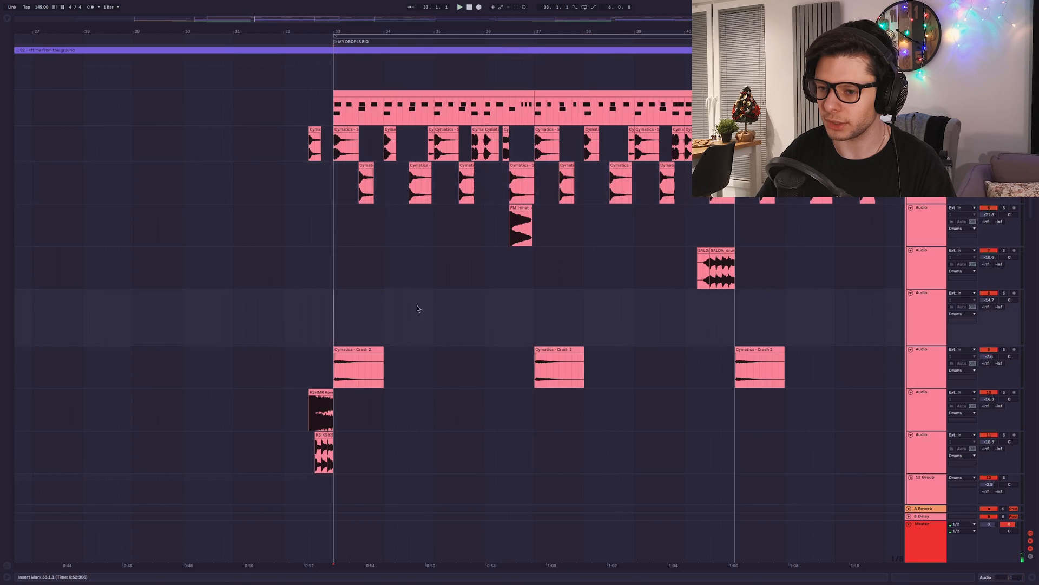
Step: Solo the Cymatics Crash 2 track and play it
{"action": "scroll", "coordinate": [681, 323], "scroll_direction": "down", "scroll_amount": 2}
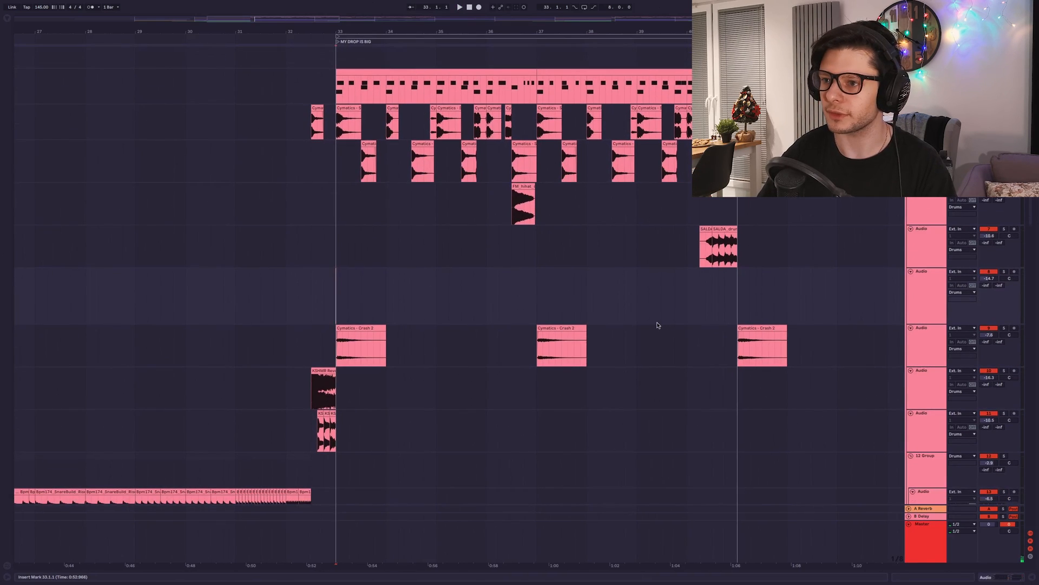
{"action": "left_click", "coordinate": [1004, 329]}
{"action": "scroll", "coordinate": [1004, 329], "scroll_direction": "up", "scroll_amount": 2}
{"action": "key", "text": "space"}
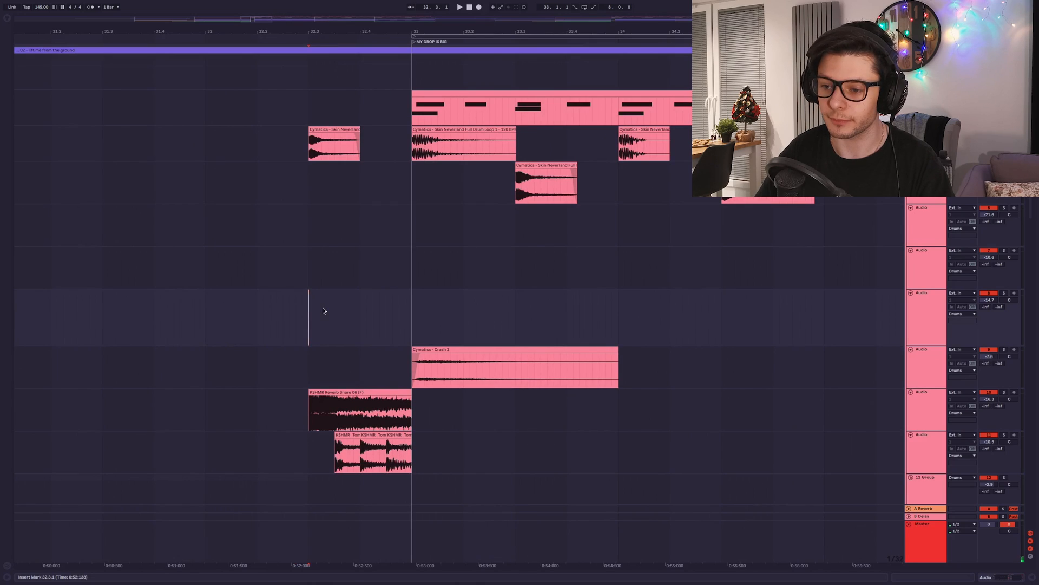
Step: Play the soloed KSHMR reverb snare track from 32.3.1 into the drop and select that track
{"action": "scroll", "coordinate": [306, 301], "scroll_direction": "up", "scroll_amount": 2}
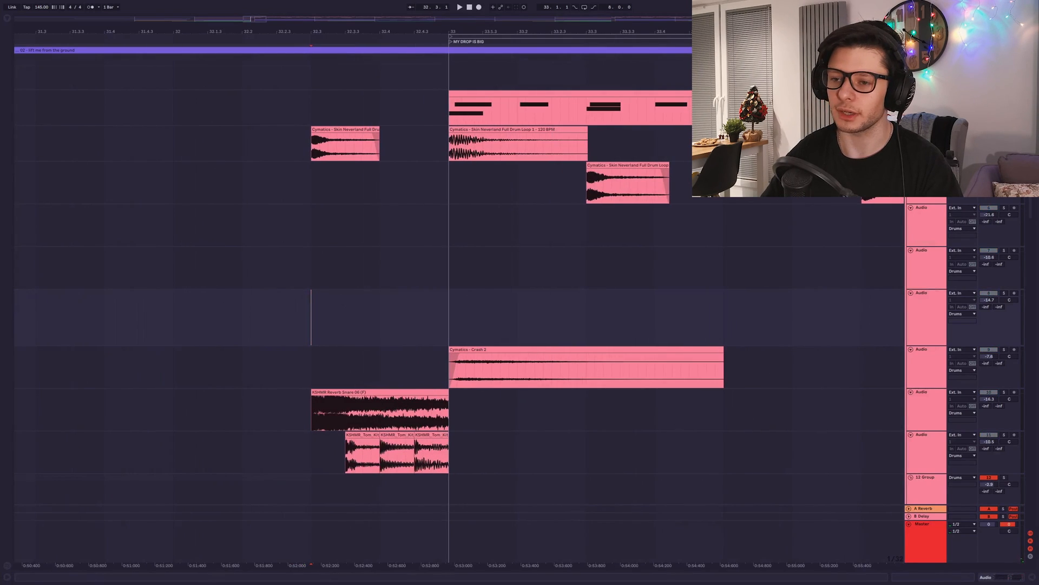
{"action": "scroll", "coordinate": [939, 336], "scroll_direction": "down", "scroll_amount": 3}
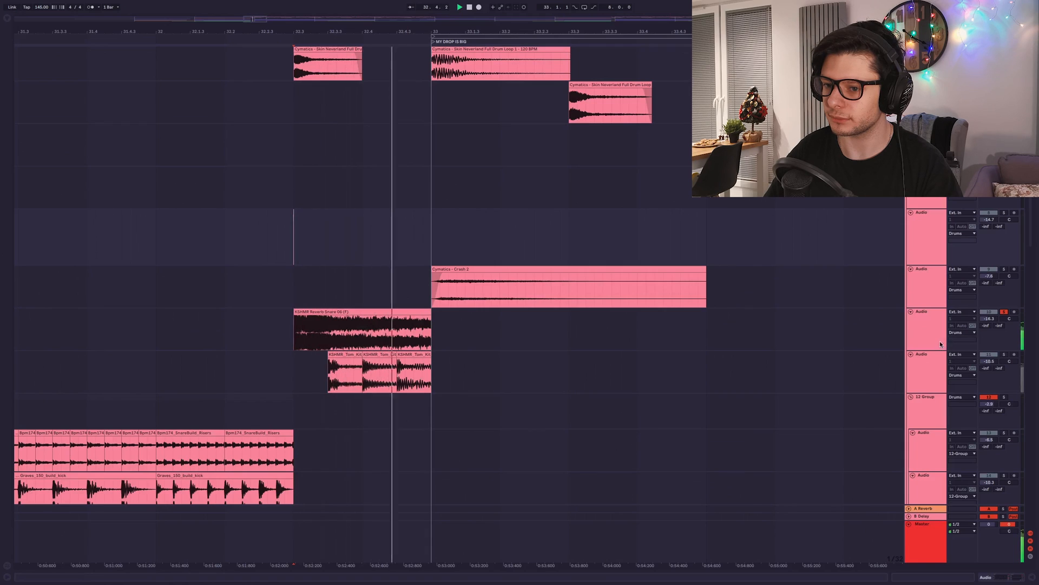
{"action": "left_click", "coordinate": [928, 340]}
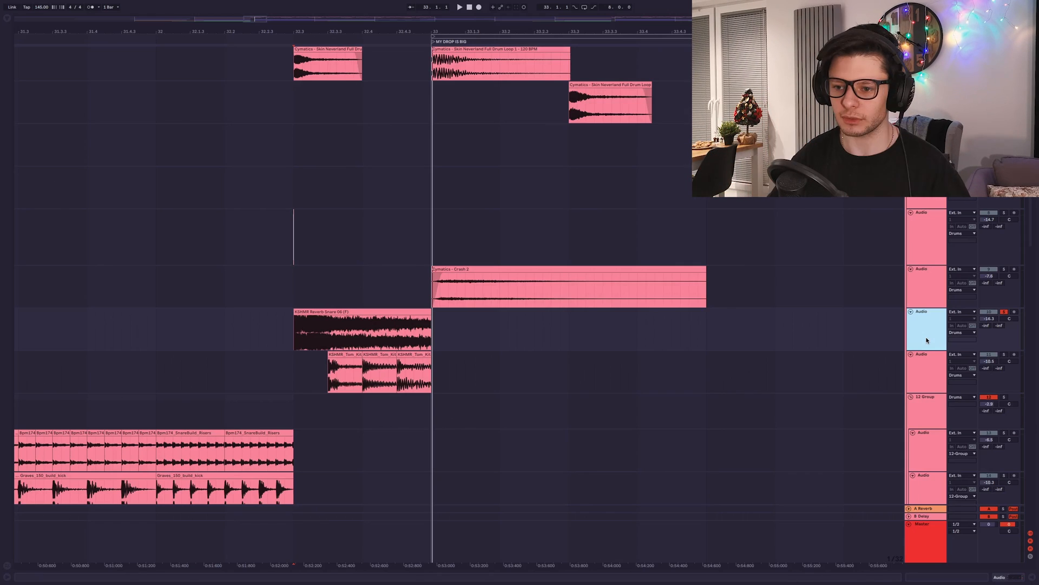
Step: Solo the KSHMR tom fill track, play it and show its Compressor
{"action": "left_click", "coordinate": [1006, 356]}
{"action": "key", "text": "space"}
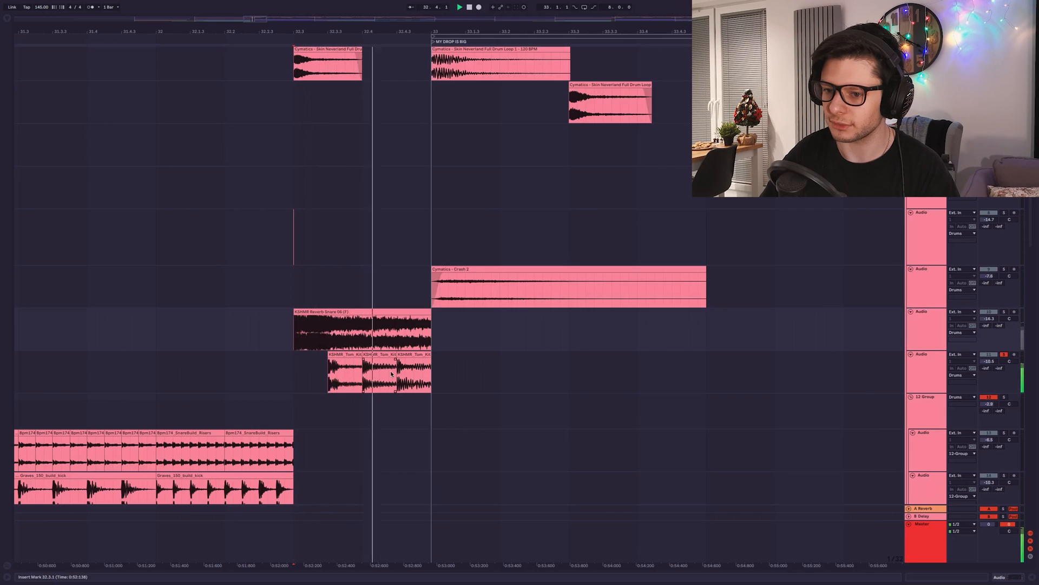
{"action": "double_click", "coordinate": [917, 382]}
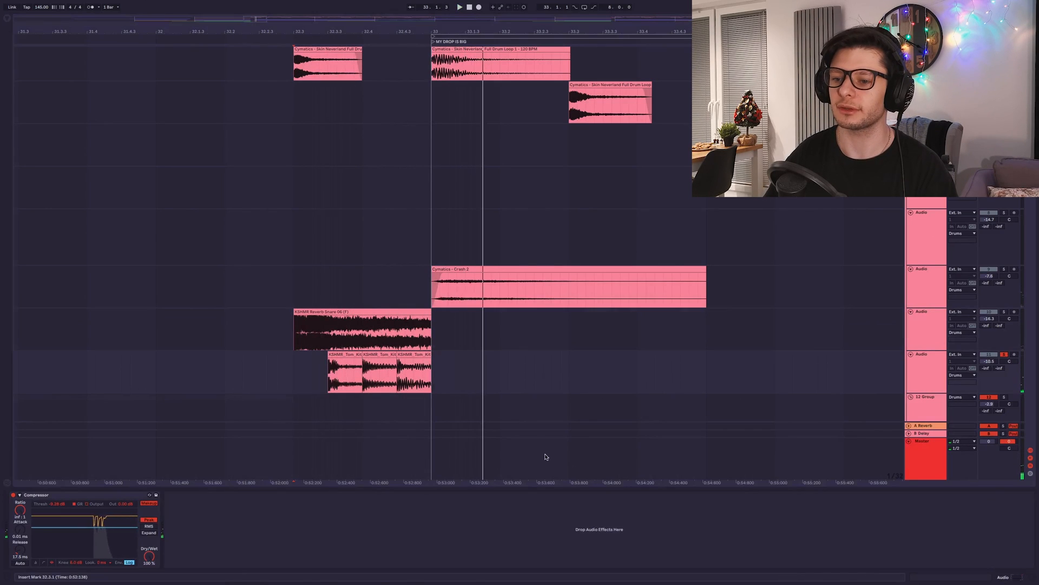
Step: Play the reverb snare and tom fill soloed together from 32.3.1
{"action": "scroll", "coordinate": [389, 216], "scroll_direction": "up", "scroll_amount": 1}
{"action": "key", "text": "space"}
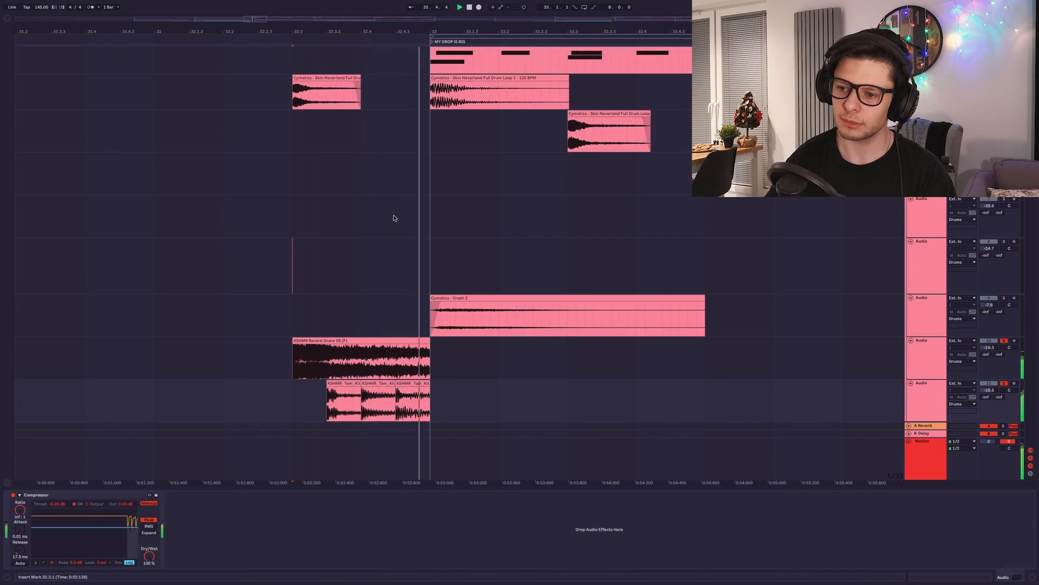
{"action": "key", "text": "space"}
Step: Play the stacked chord layers in the Music group from bar 33 through the first drop
{"action": "scroll", "coordinate": [517, 224], "scroll_direction": "down", "scroll_amount": 15}
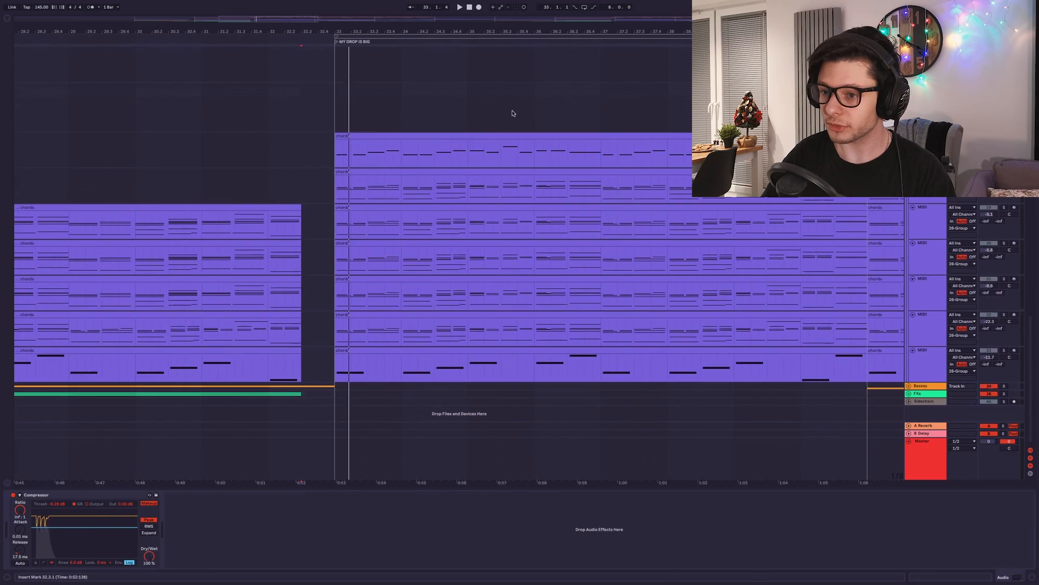
{"action": "double_click", "coordinate": [454, 171]}
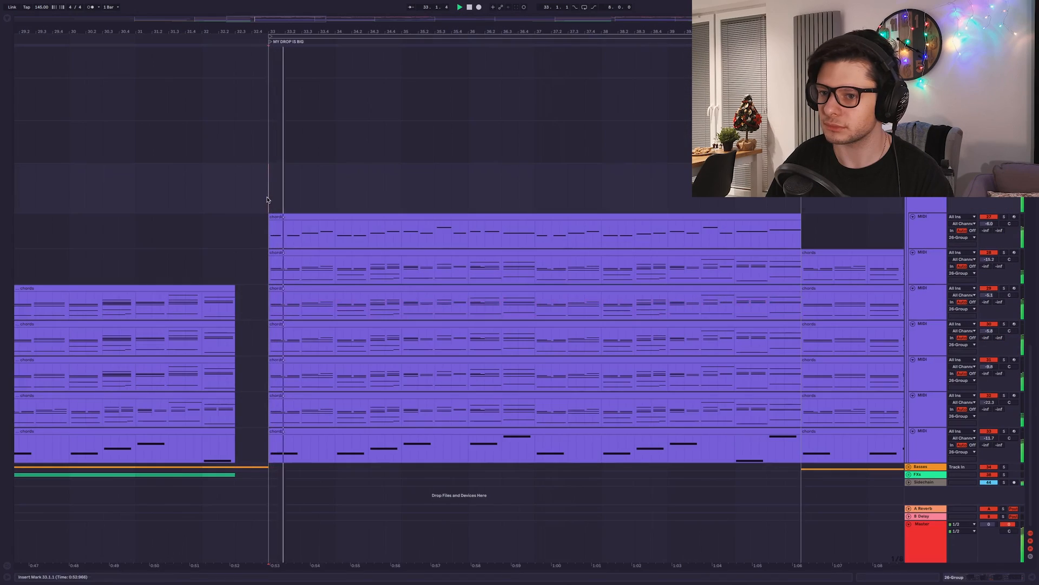
{"action": "scroll", "coordinate": [728, 402], "scroll_direction": "right", "scroll_amount": 1}
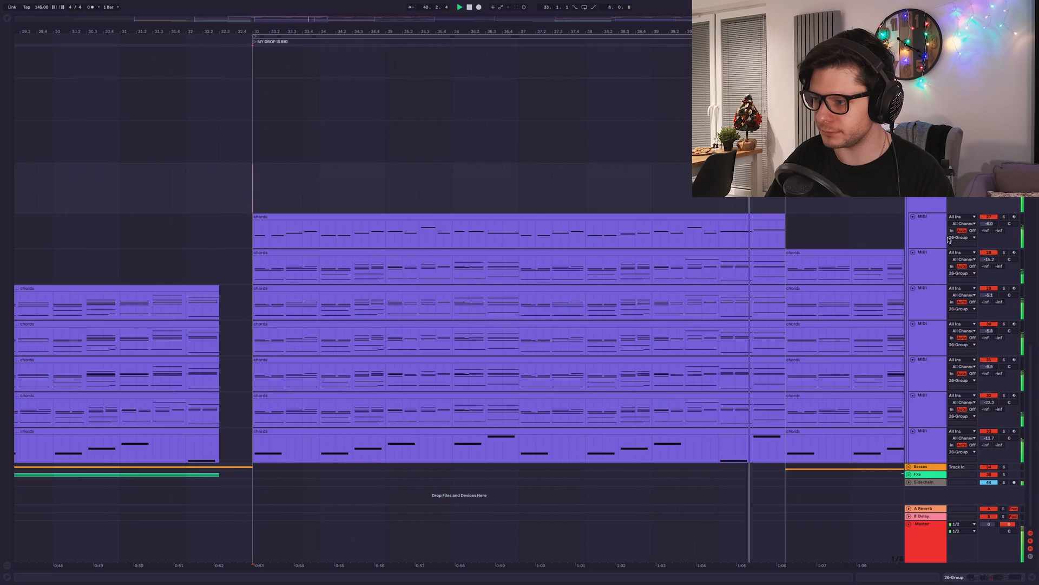
Step: Solo the lowest MIDI track of the stacked chord layers
{"action": "left_click", "coordinate": [932, 262]}
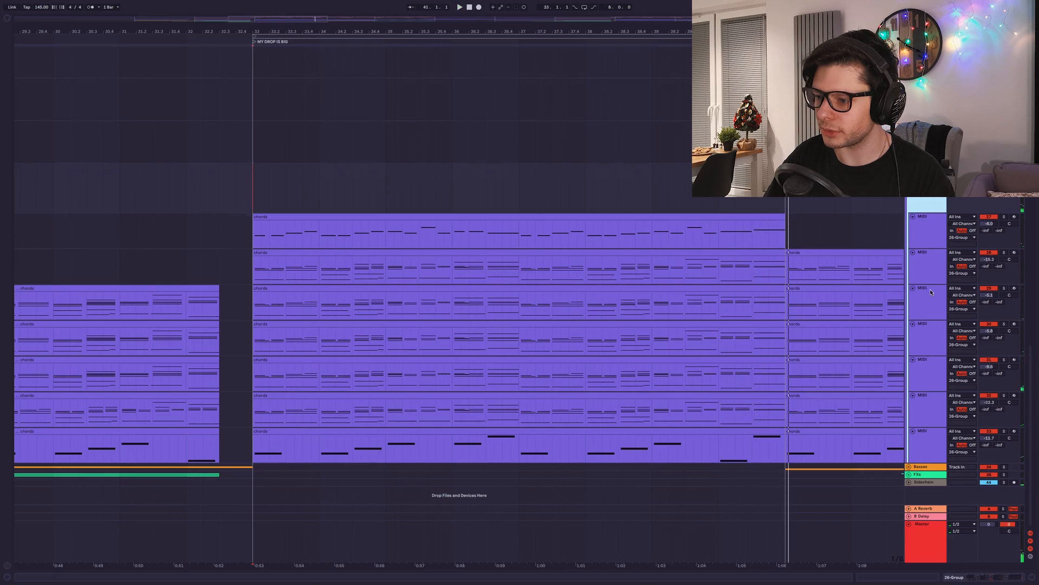
{"action": "left_click", "coordinate": [932, 445]}
{"action": "left_click", "coordinate": [1004, 431]}
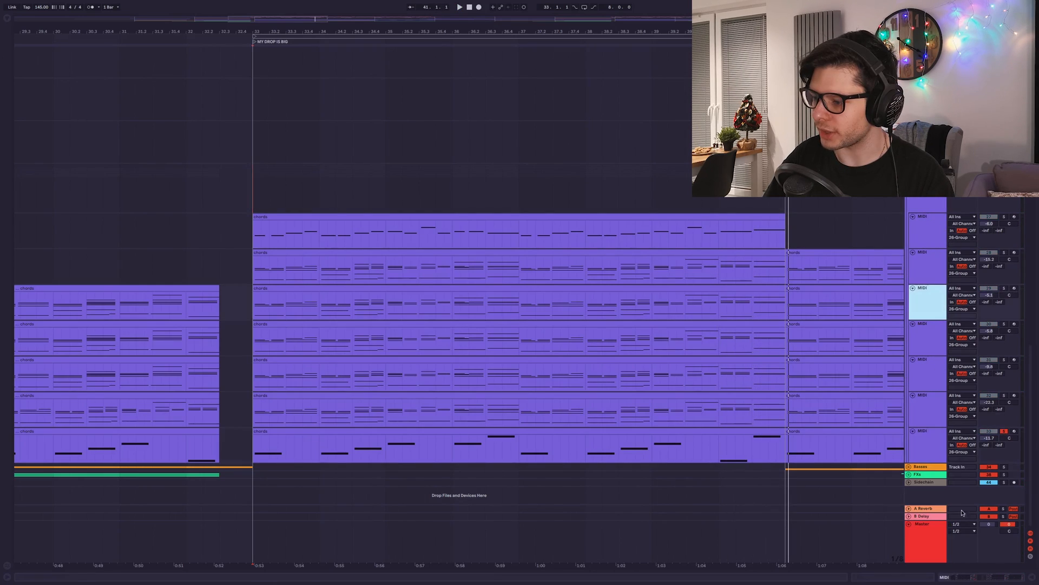
Step: Show the device chains of the third and fourth chord layers in the stack
{"action": "left_click", "coordinate": [1000, 575]}
{"action": "left_click", "coordinate": [910, 305]}
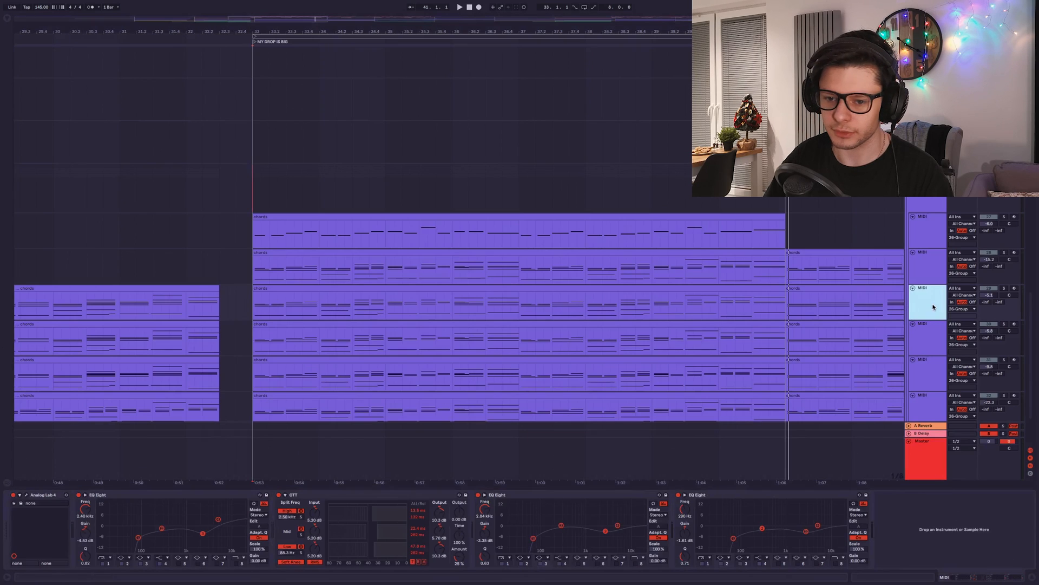
{"action": "left_click", "coordinate": [927, 327]}
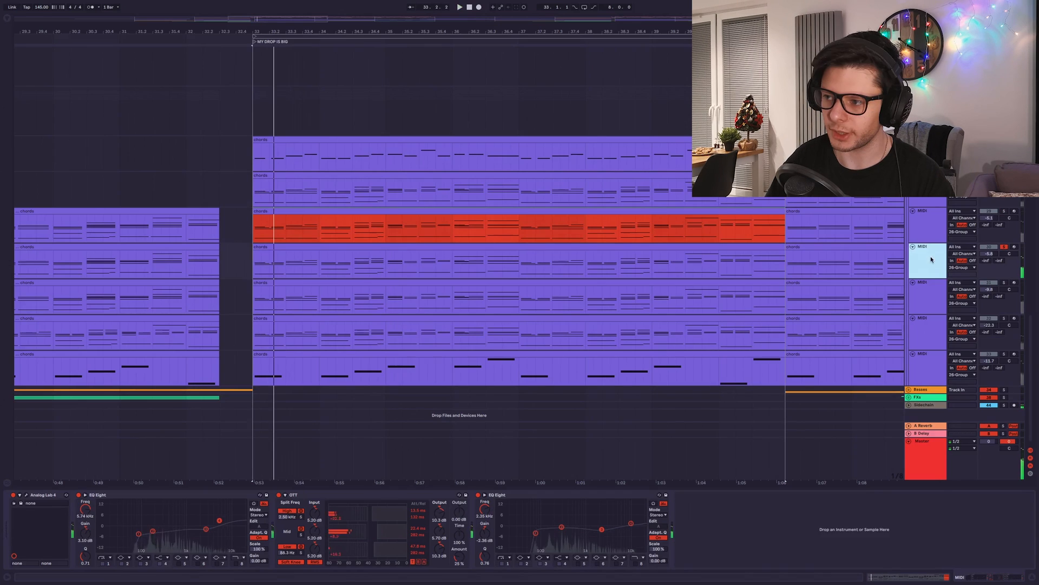
Step: Show the third chord layer's device chain, going through its first EQ Eight, OTT and the two EQ Eights after it
{"action": "left_click", "coordinate": [930, 234]}
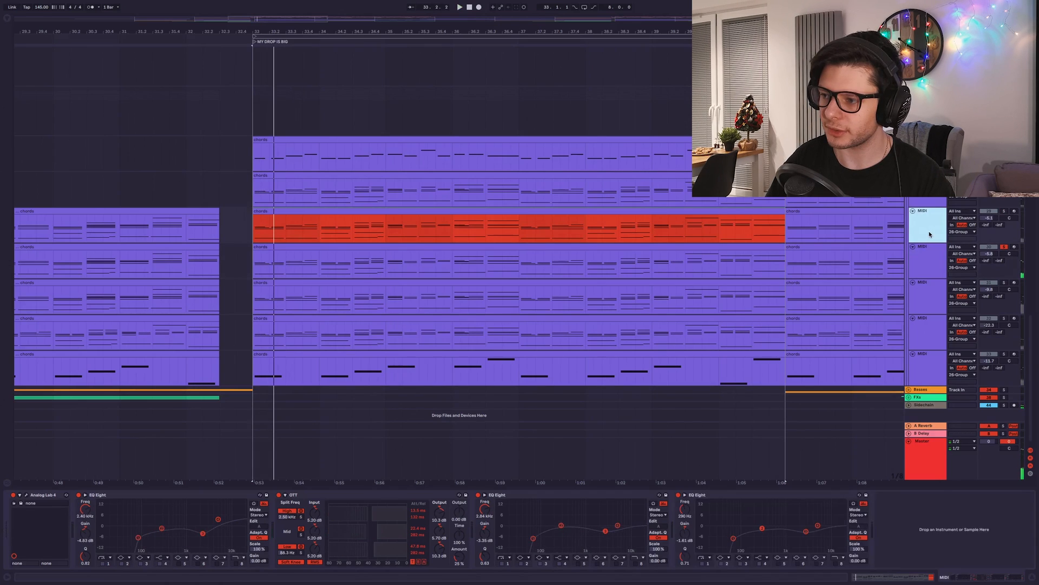
{"action": "left_click", "coordinate": [223, 496]}
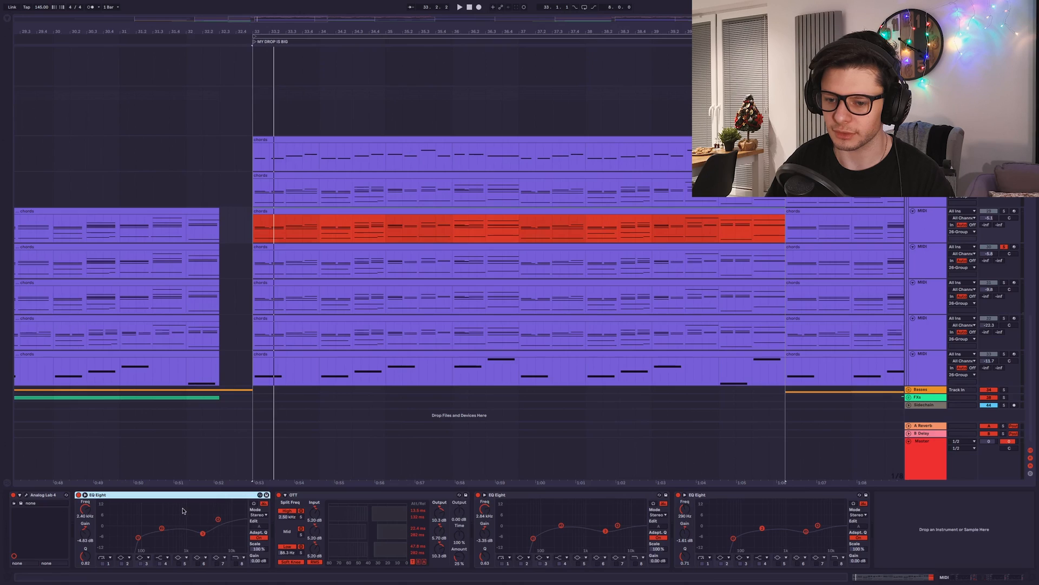
{"action": "left_click", "coordinate": [311, 496]}
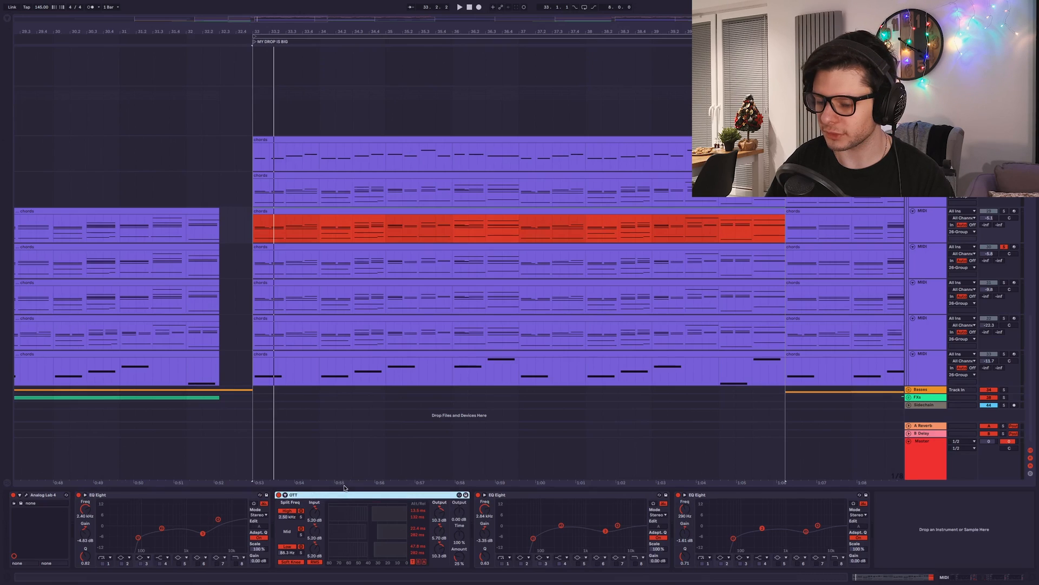
{"action": "left_click", "coordinate": [578, 517]}
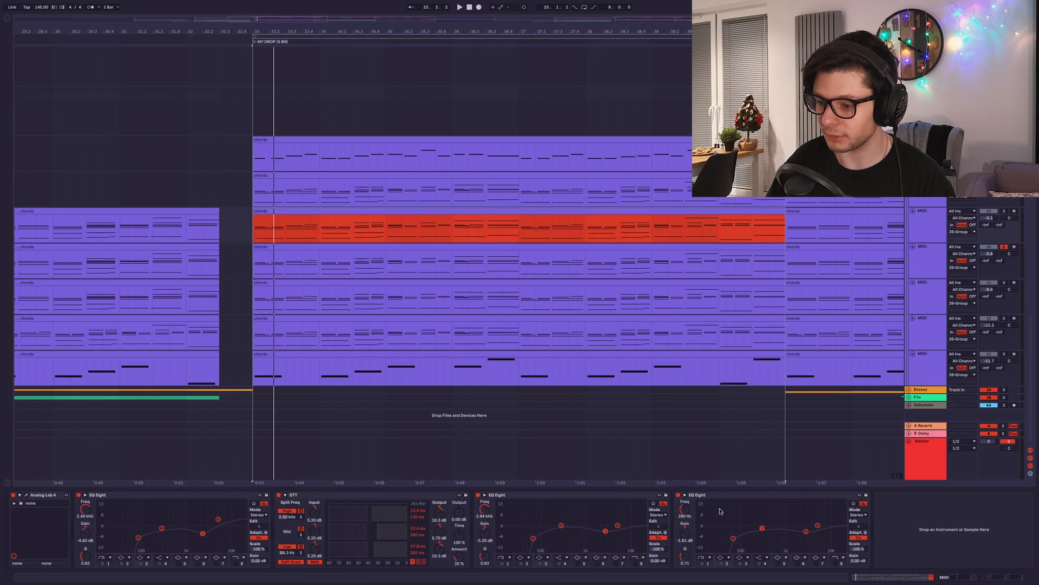
{"action": "left_click", "coordinate": [804, 532]}
Step: Solo the third chord layer and play it from bar 33 with its EQ Eight and OTT effects bypassed and re-enabled
{"action": "left_click", "coordinate": [200, 498], "text": "shift"}
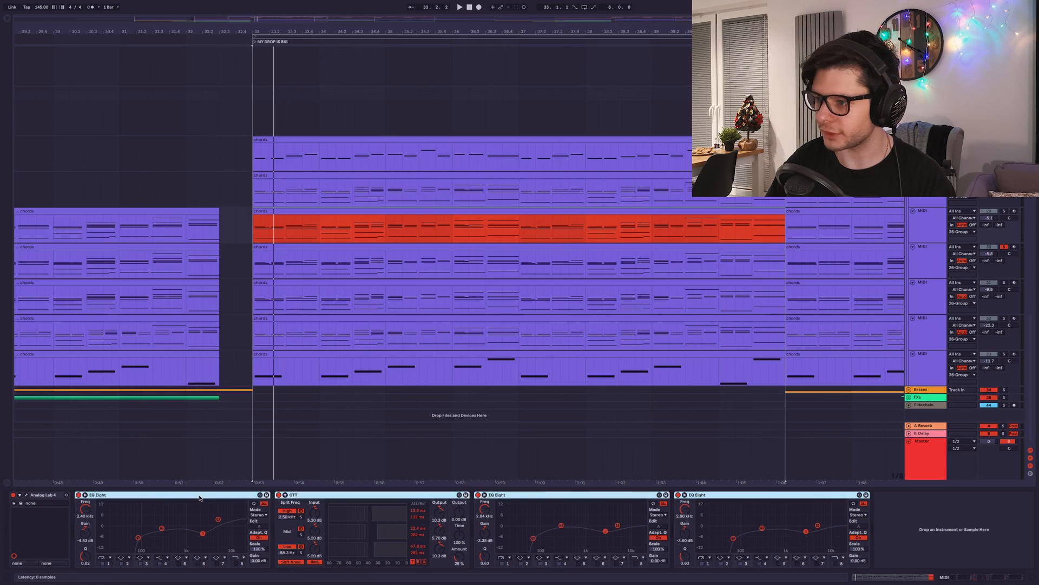
{"action": "left_click", "coordinate": [1004, 211]}
{"action": "key", "text": "space"}
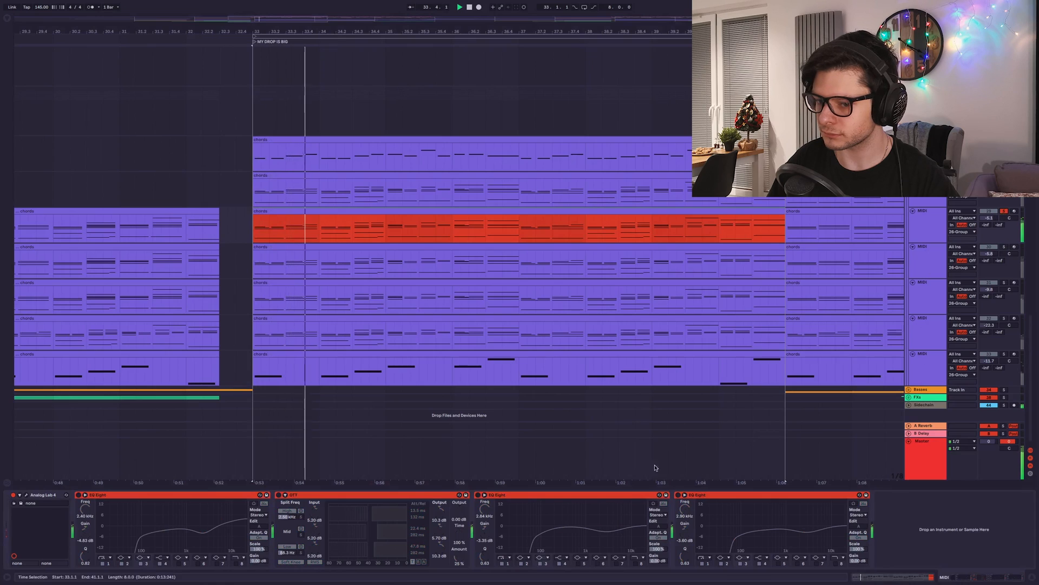
{"action": "left_click", "coordinate": [194, 497]}
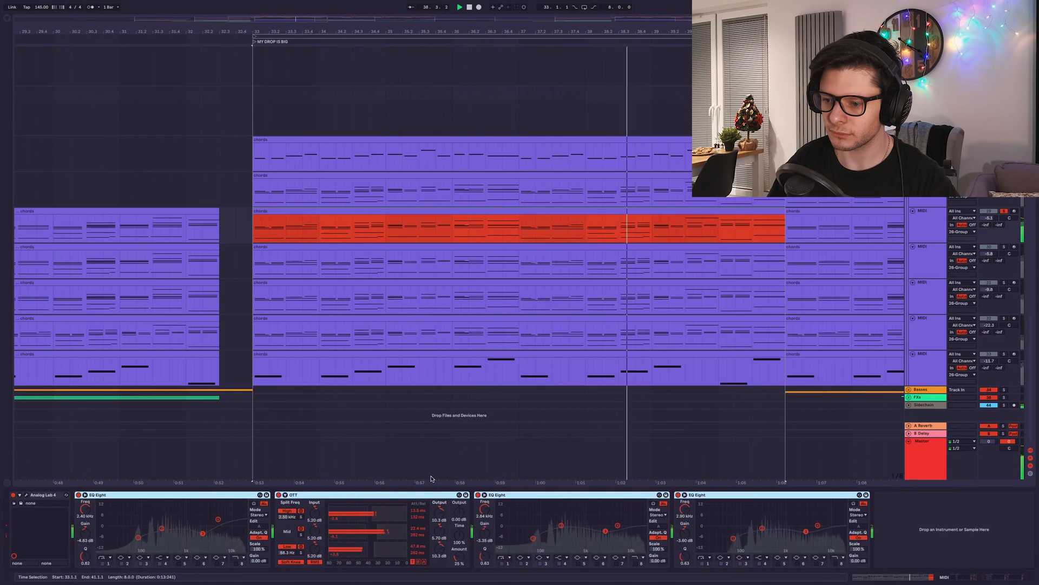
{"action": "key", "text": "space"}
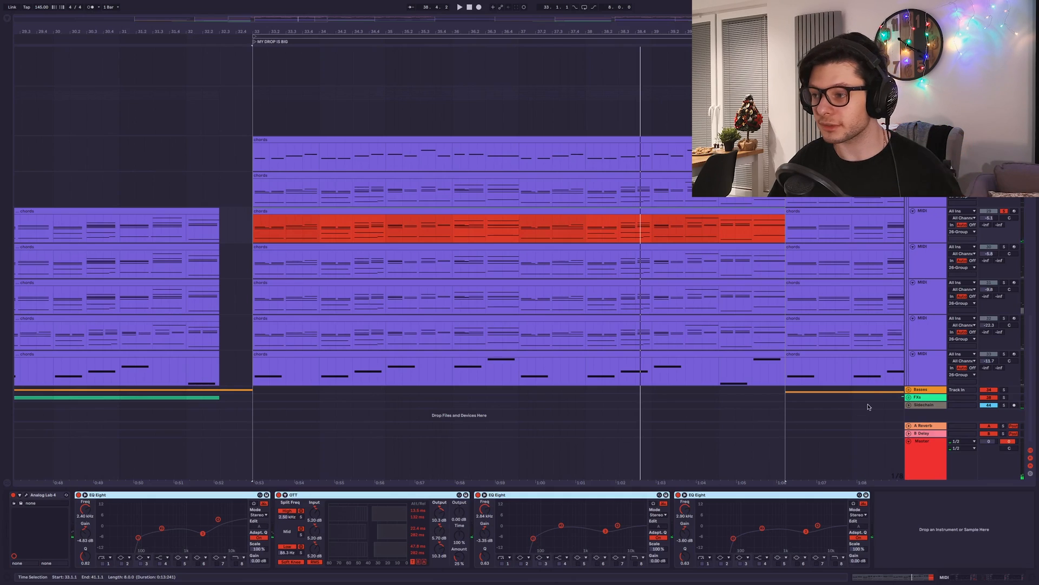
Step: Solo the fourth chord layer and play it from bar 33, toggling its EQ Eight and OTT devices together for comparison
{"action": "left_click", "coordinate": [1004, 247]}
{"action": "key", "text": "space"}
{"action": "left_click", "coordinate": [929, 265]}
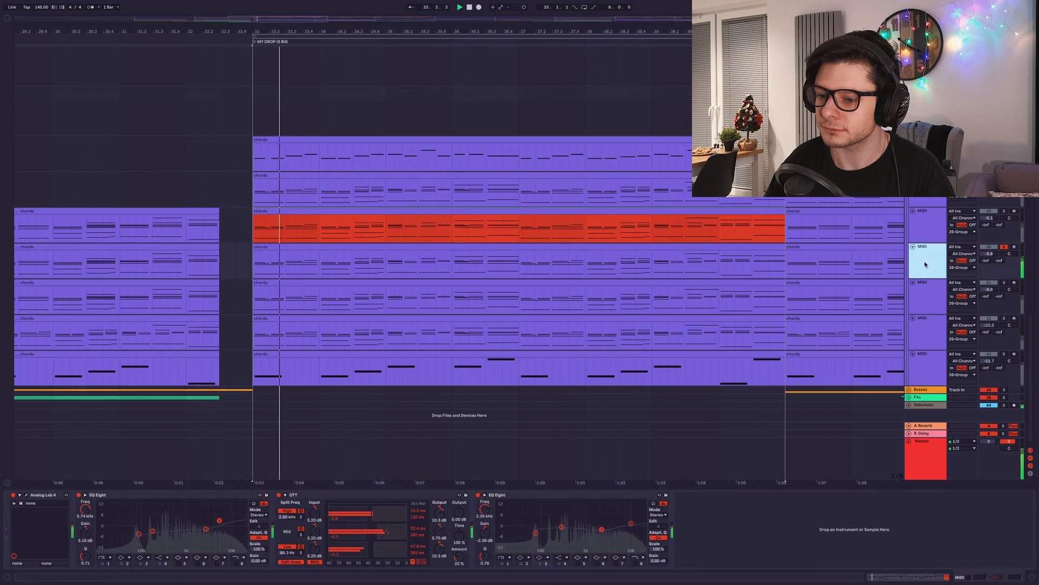
{"action": "left_click", "coordinate": [210, 495], "text": "shift"}
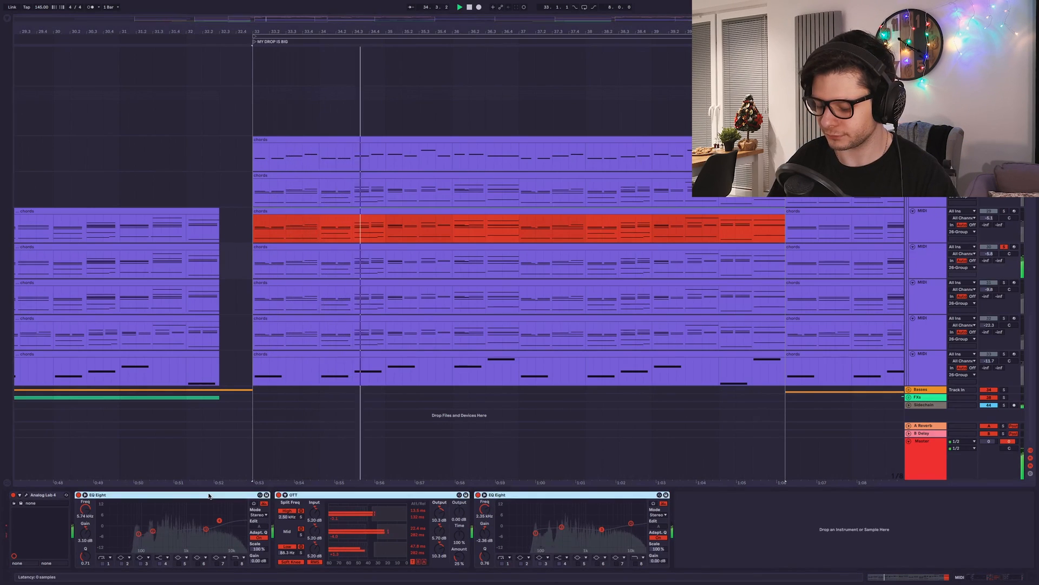
{"action": "key", "text": "0"}
{"action": "key", "text": "0"}
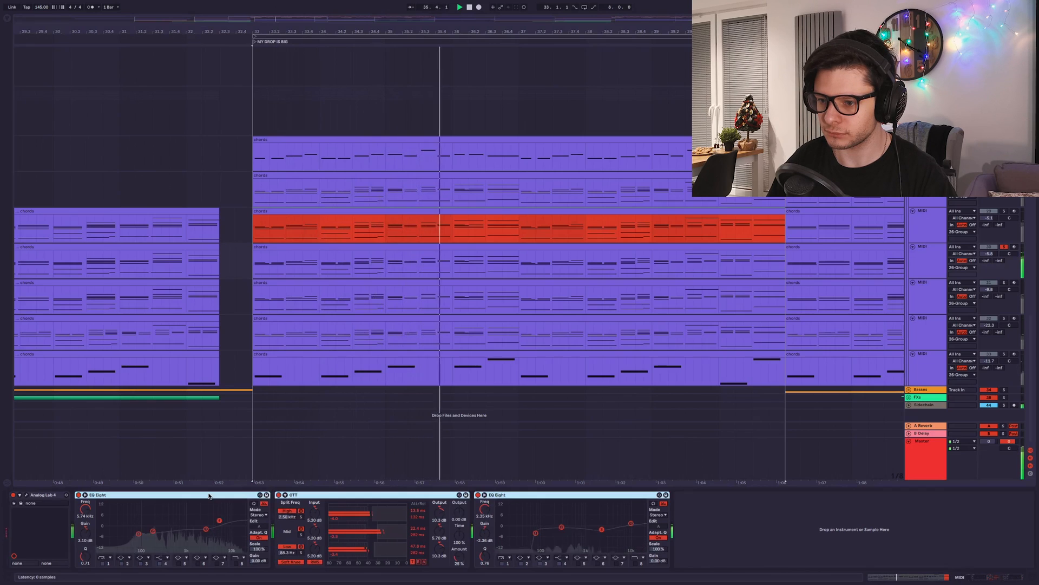
{"action": "key", "text": "space"}
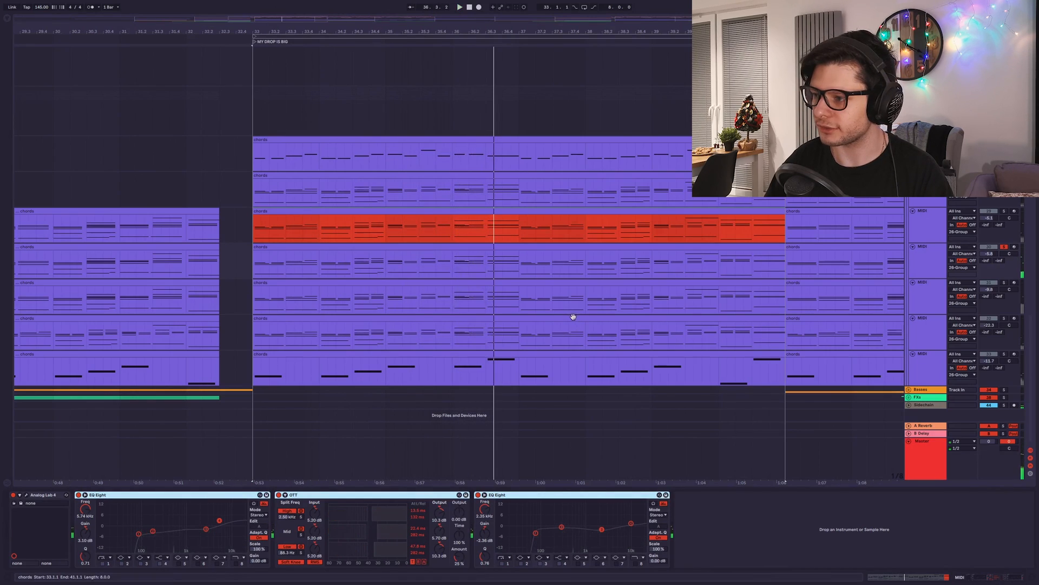
Step: Audition the fifth chord layer in solo from bar 33 and check its Analog Lab instrument
{"action": "left_click", "coordinate": [931, 264]}
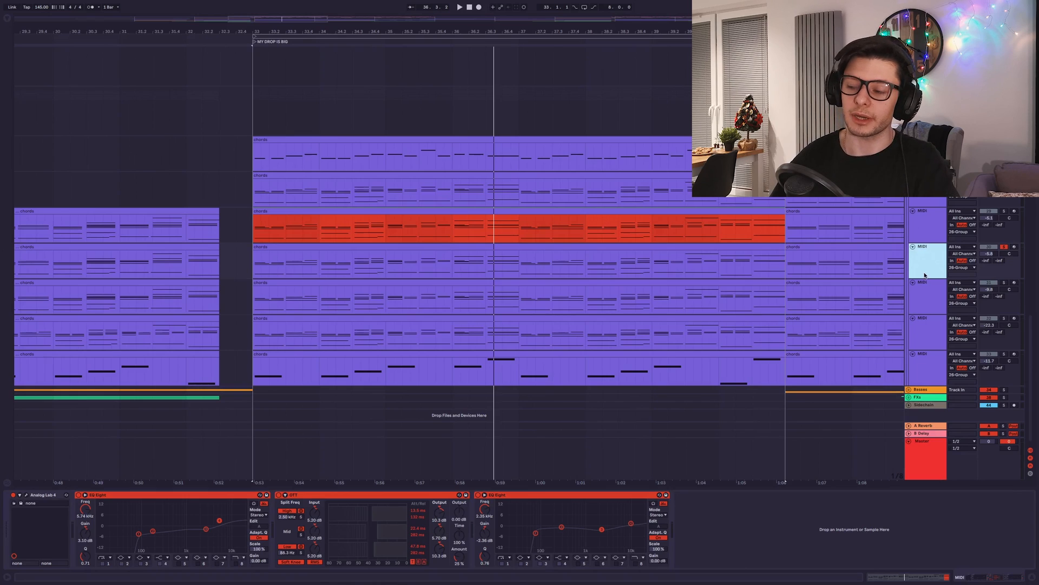
{"action": "left_click", "coordinate": [926, 295]}
{"action": "key", "text": "space"}
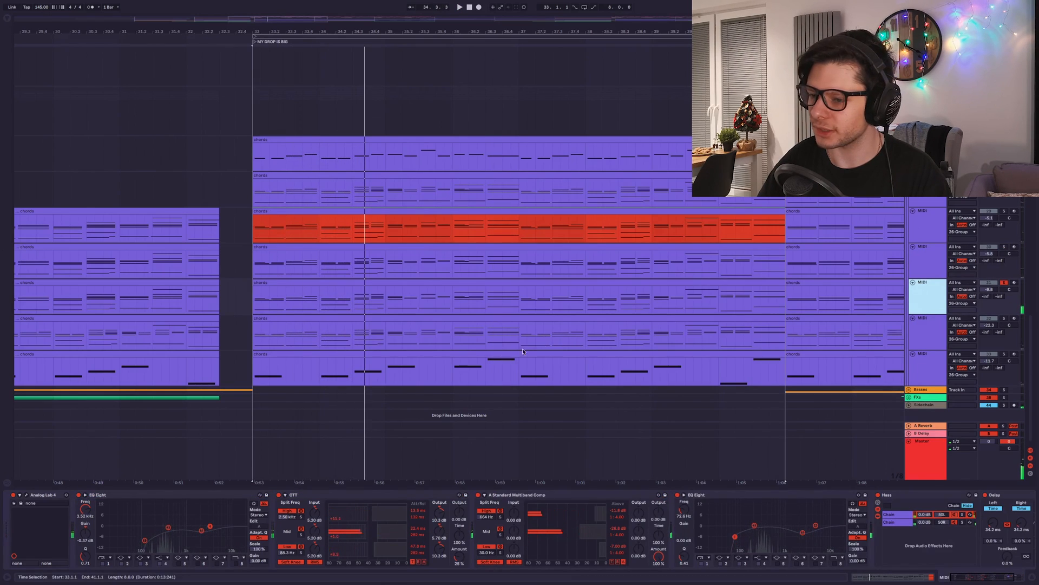
{"action": "left_click", "coordinate": [27, 495]}
{"action": "left_click", "coordinate": [27, 496]}
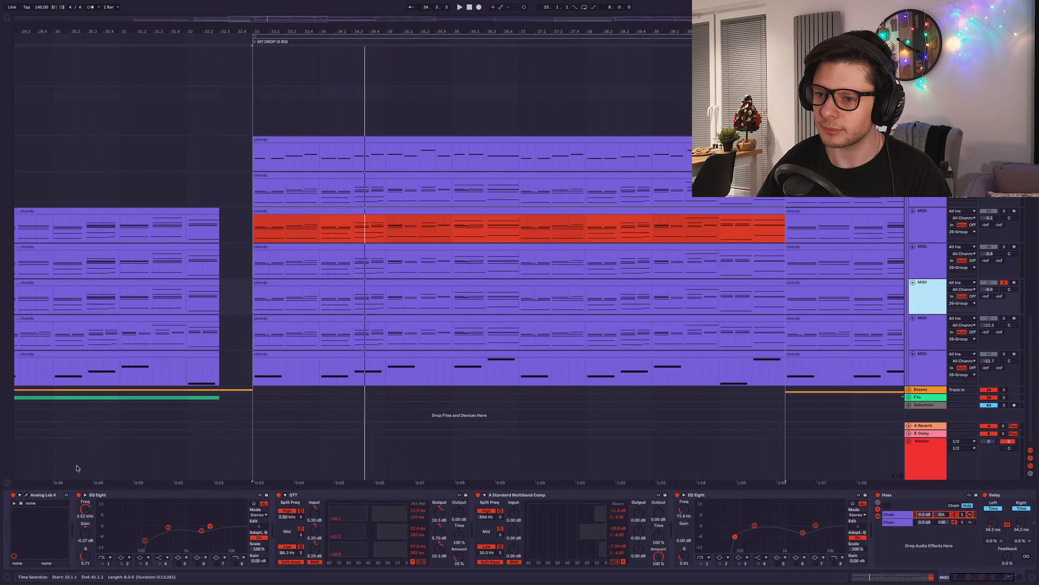
{"action": "key", "text": "space"}
Step: Play the fifth layer's chords clip from bar 33, comparing the sound with all audio effects bypassed and re-enabled
{"action": "left_click", "coordinate": [709, 283]}
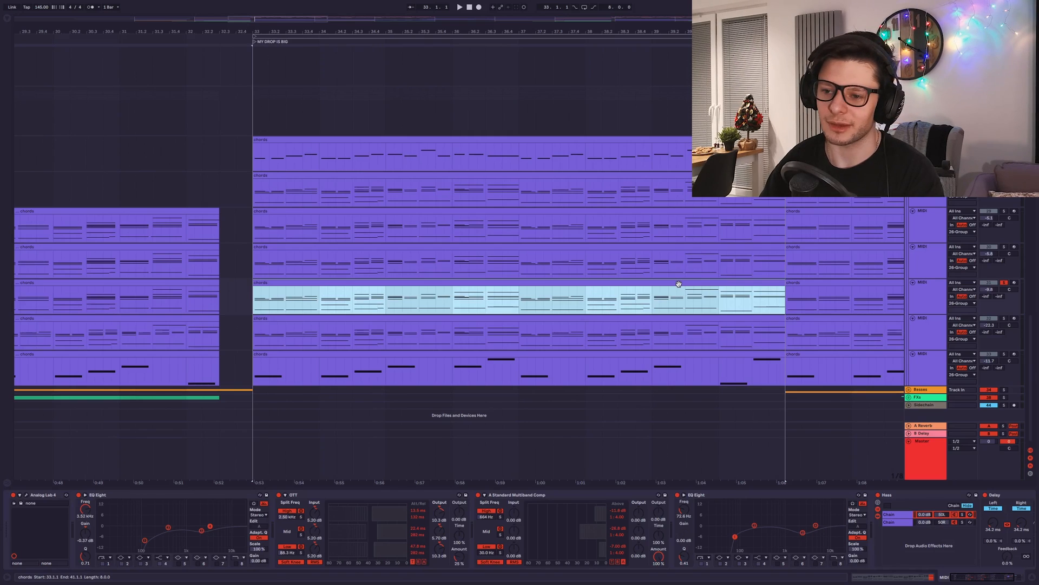
{"action": "key", "text": "space"}
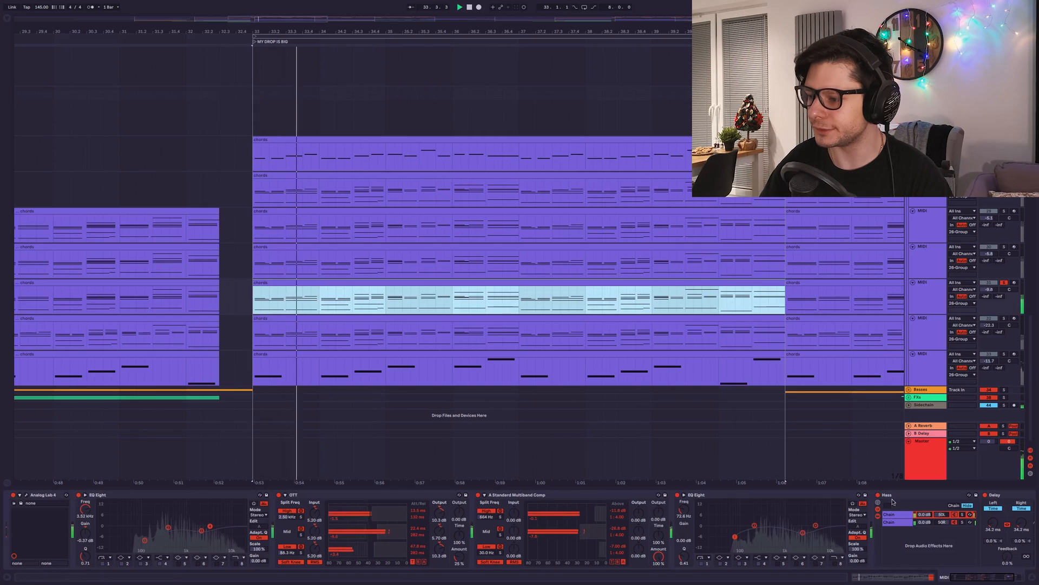
{"action": "left_click", "coordinate": [211, 494]}
{"action": "scroll", "coordinate": [286, 519], "scroll_direction": "right", "scroll_amount": 3}
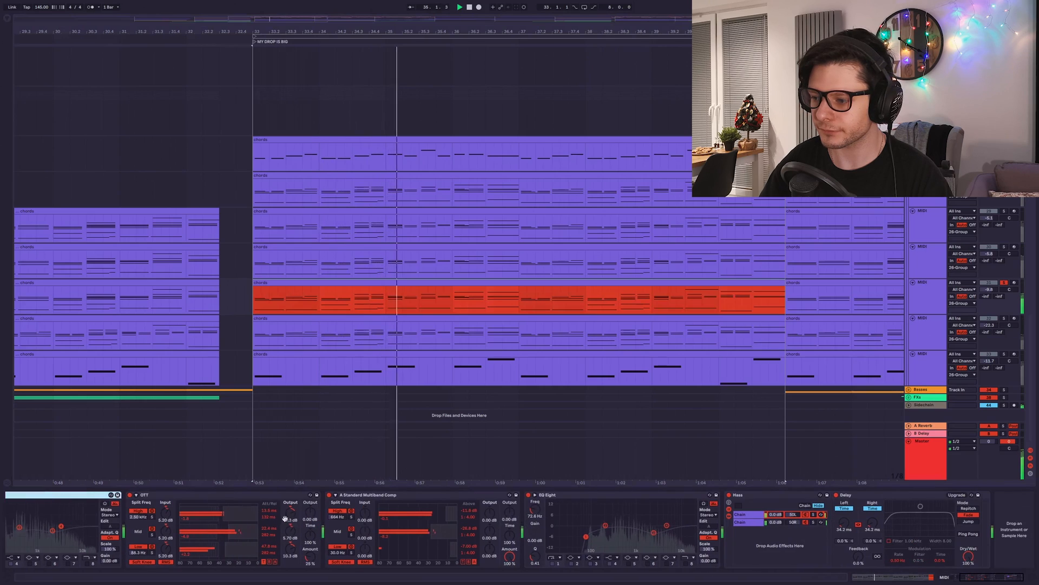
{"action": "left_click", "coordinate": [757, 497], "text": "shift"}
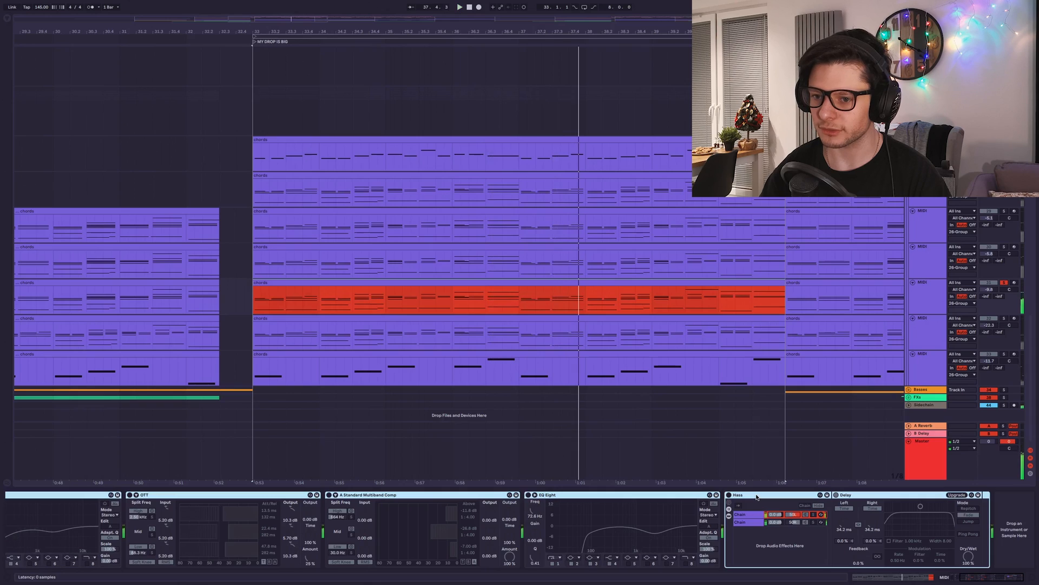
{"action": "key", "text": "space"}
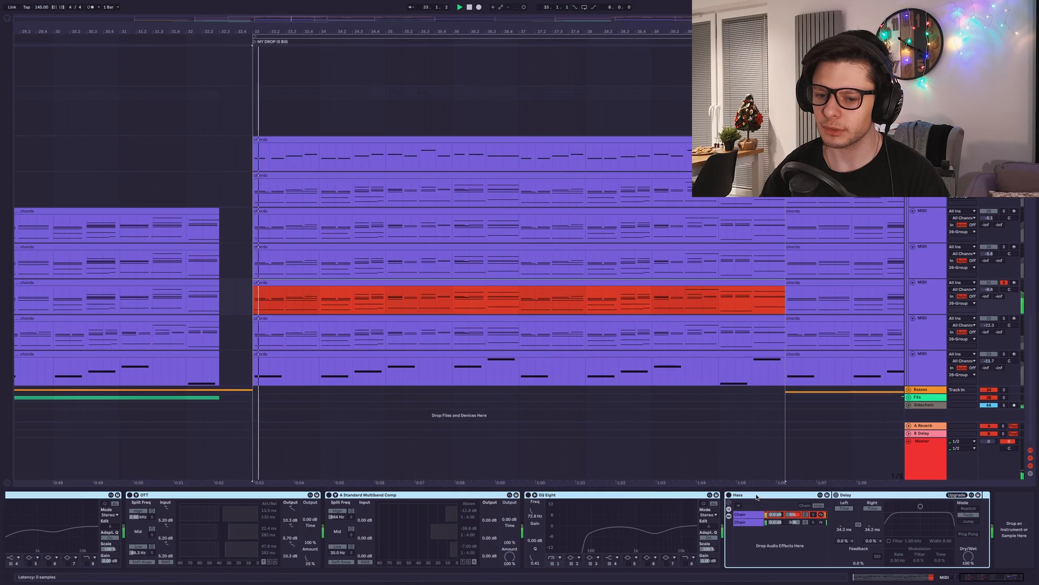
{"action": "key", "text": "0"}
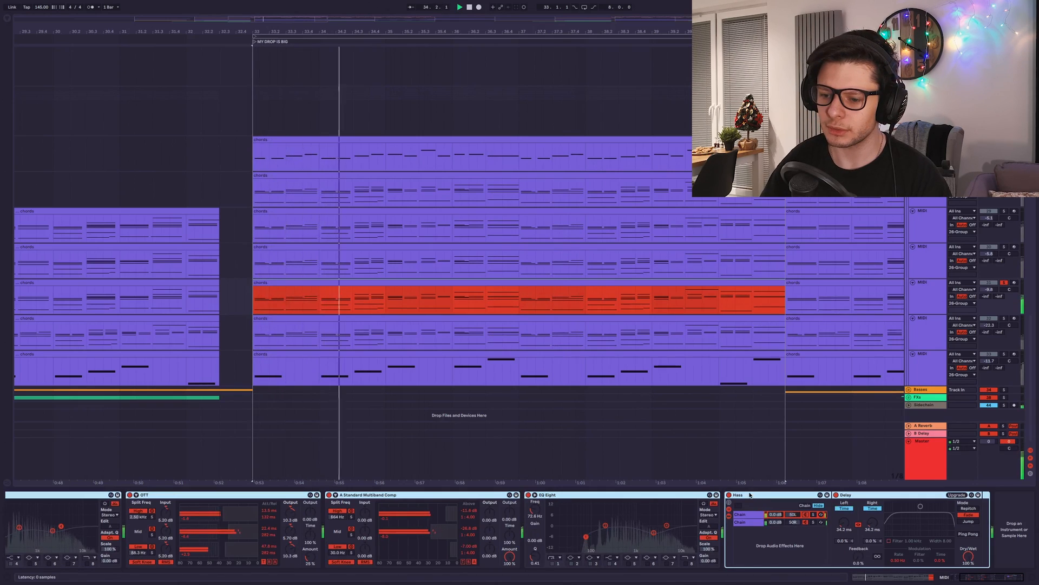
{"action": "key", "text": "space"}
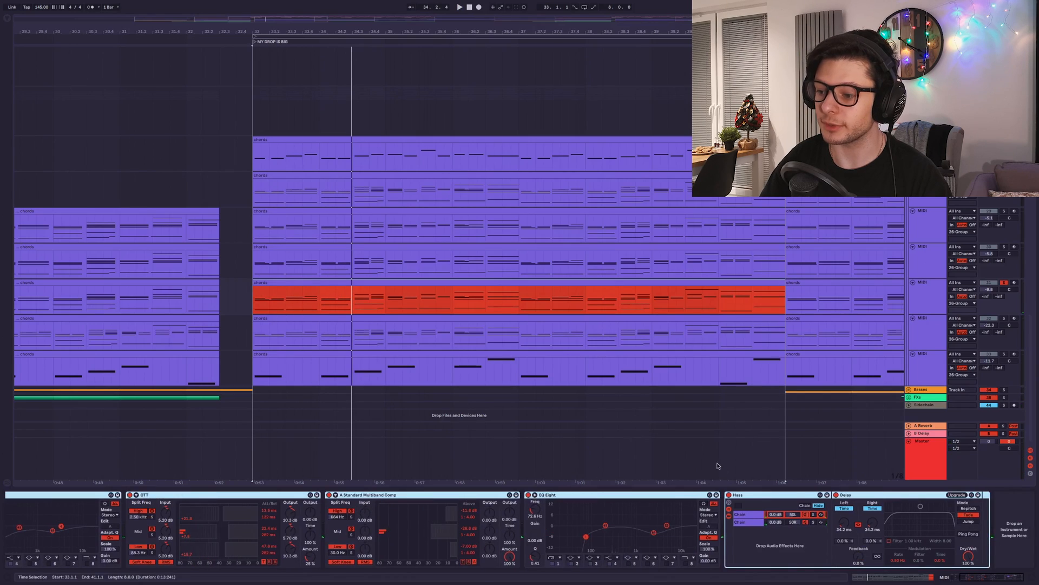
Step: Replay the fifth chord layer from bar 33 while reviewing its delay rack, A Standard Multiband Comp and last EQ Eight
{"action": "left_click", "coordinate": [756, 496]}
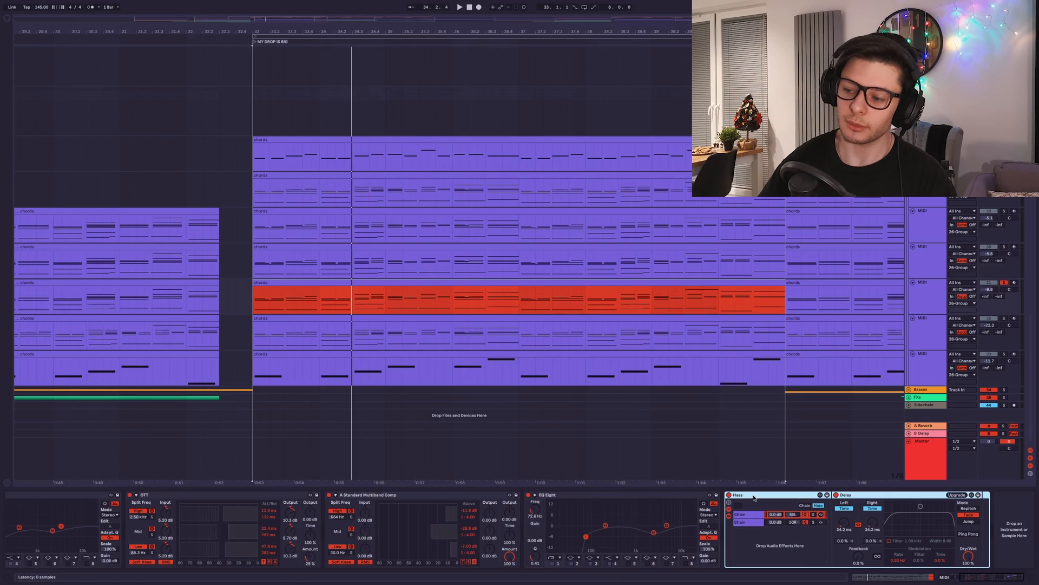
{"action": "key", "text": "space"}
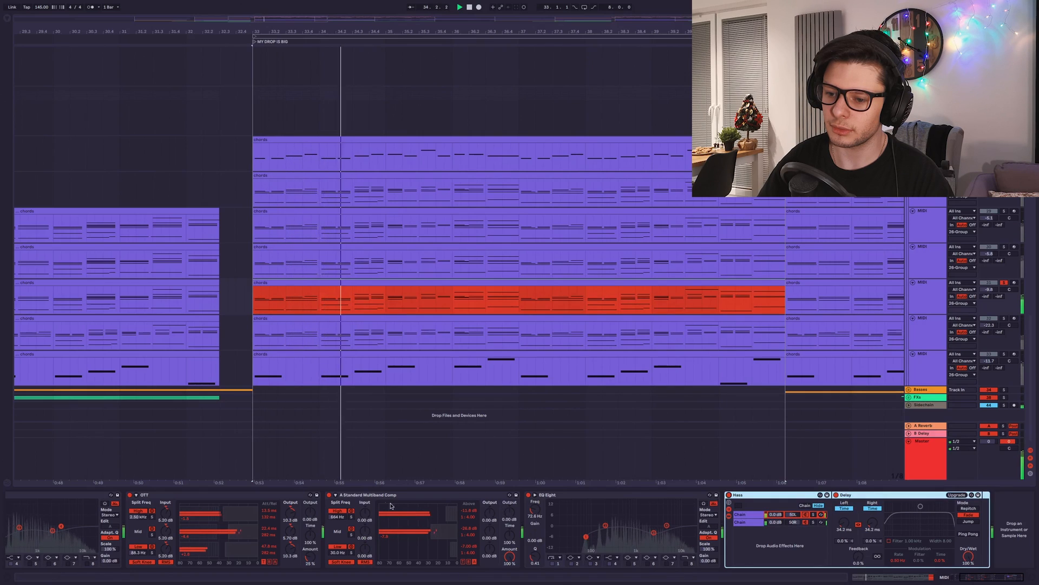
{"action": "left_click", "coordinate": [330, 494]}
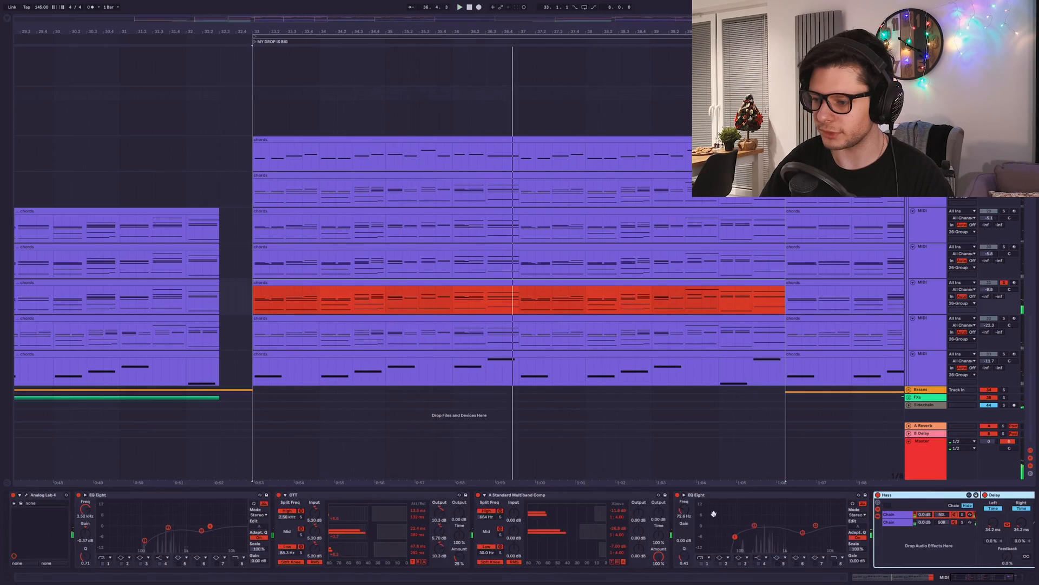
{"action": "mouse_move", "coordinate": [713, 513]}
{"action": "left_mouse_down"}
{"action": "mouse_move", "coordinate": [402, 504]}
{"action": "mouse_move", "coordinate": [715, 511]}
{"action": "left_mouse_up"}
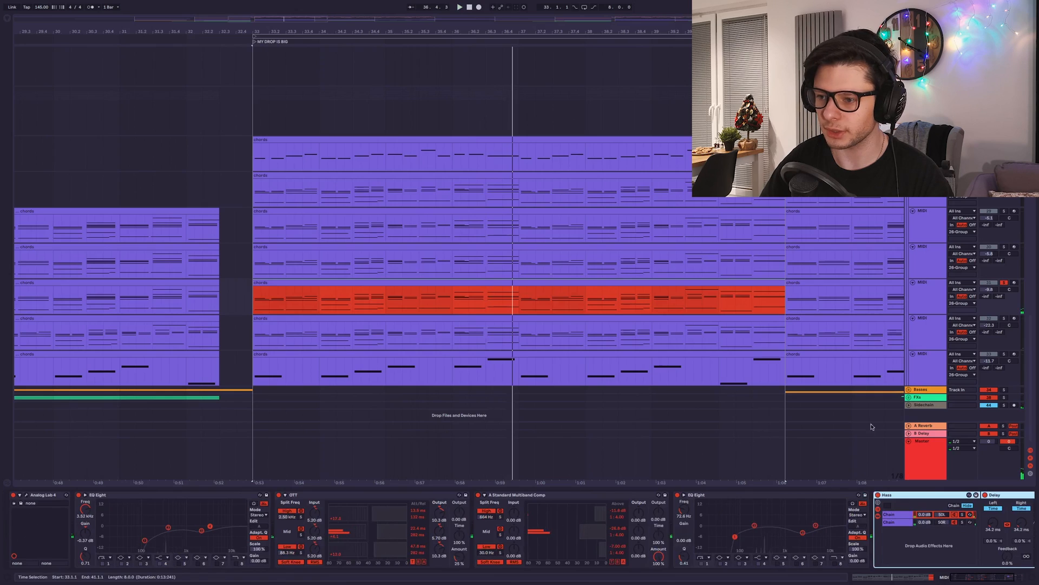
Step: Solo the sixth chord layer, play it from bar 33 and select its chords clip
{"action": "left_click", "coordinate": [933, 334]}
{"action": "key", "text": "space"}
{"action": "left_click", "coordinate": [347, 318]}
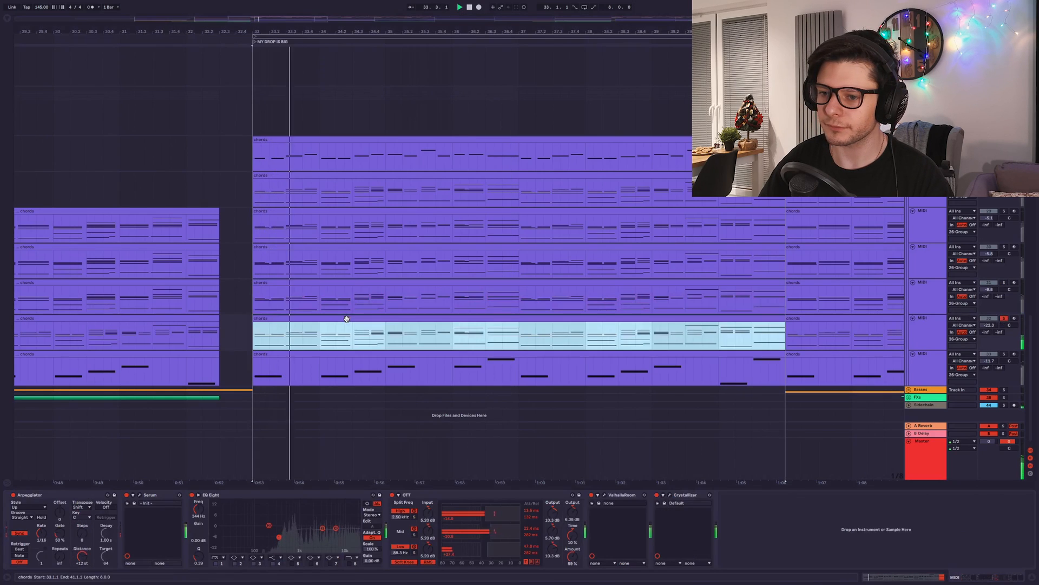
Step: Stop playback and inspect the sixth layer's Serum oscillator page before closing the synth window
{"action": "key", "text": "space"}
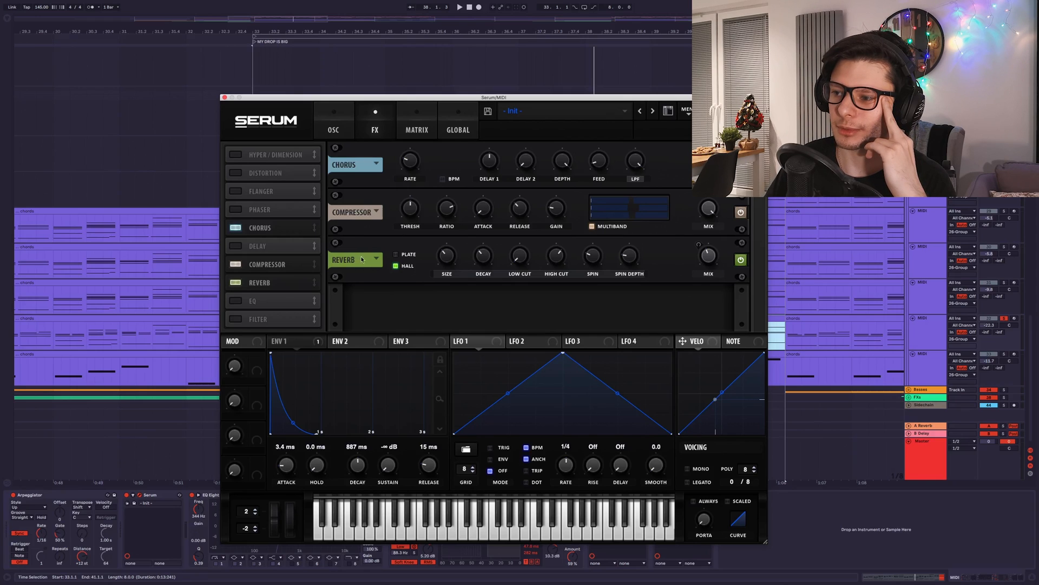
{"action": "left_click", "coordinate": [338, 118]}
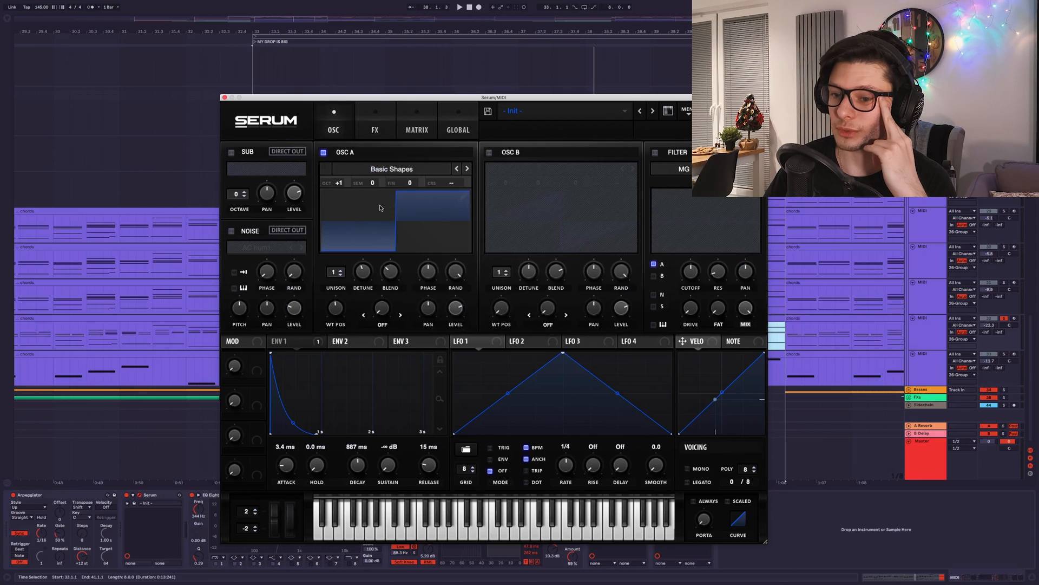
{"action": "left_click", "coordinate": [225, 98]}
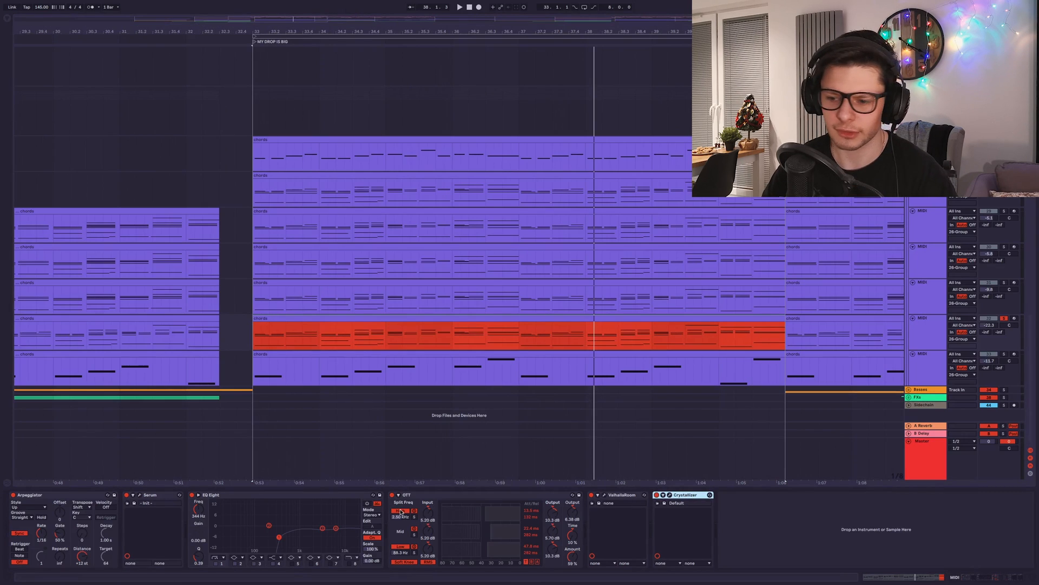
Step: Play the sixth chord layer from bar 33 with its effects from EQ Eight through Crystallizer bypassed and re-enabled
{"action": "left_click", "coordinate": [303, 495], "text": "shift"}
{"action": "key", "text": "space"}
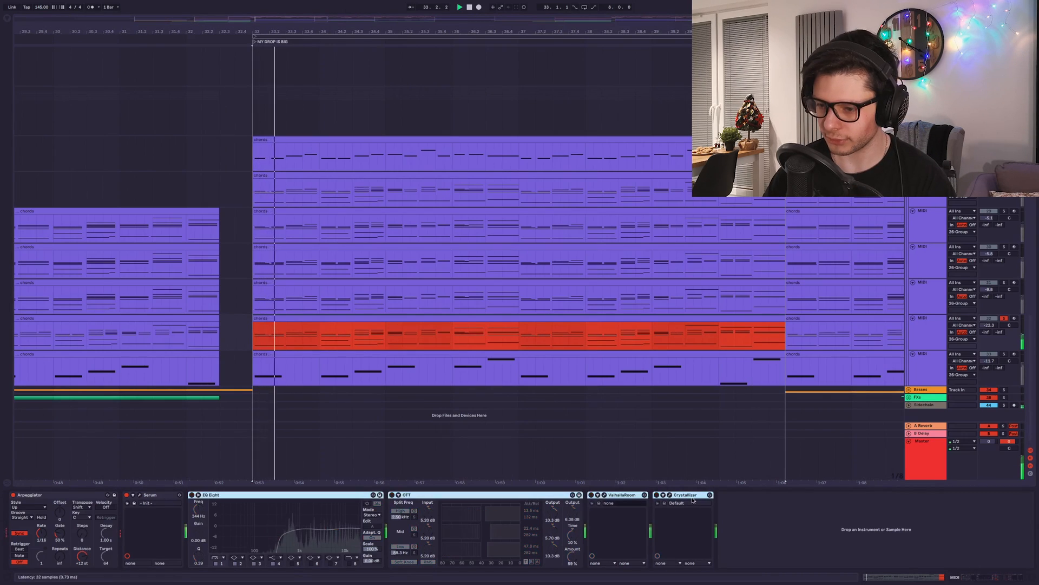
{"action": "key", "text": "0"}
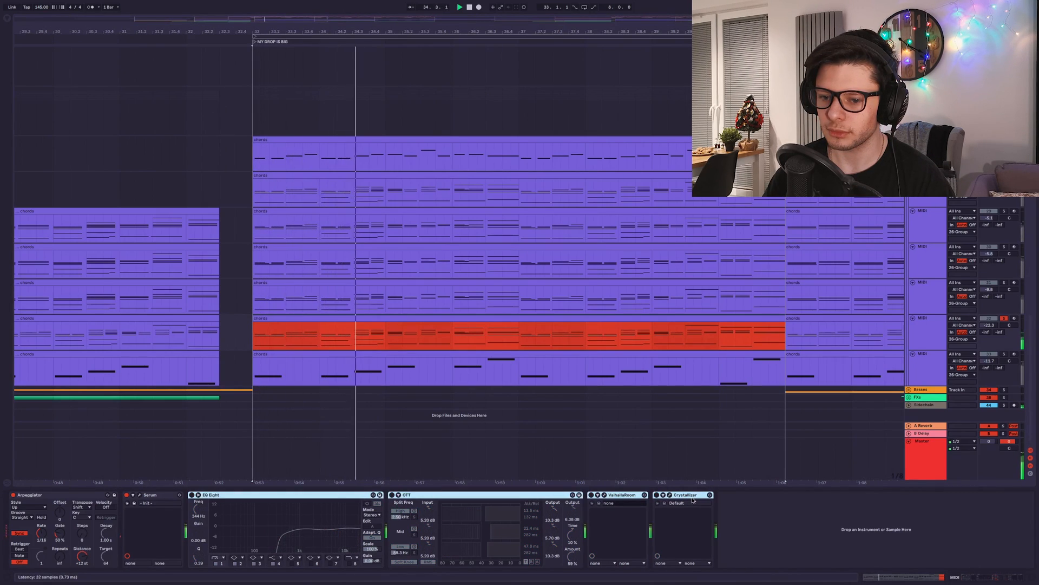
{"action": "key", "text": "0"}
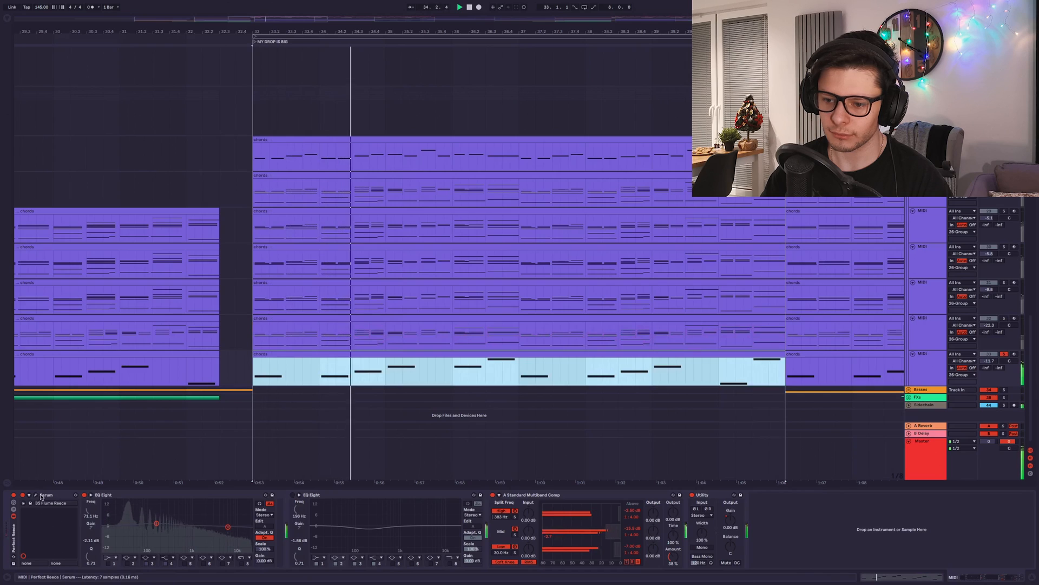
Step: Show the device chain of the lowest chord layer and open its Serum synth
{"action": "left_click", "coordinate": [917, 372]}
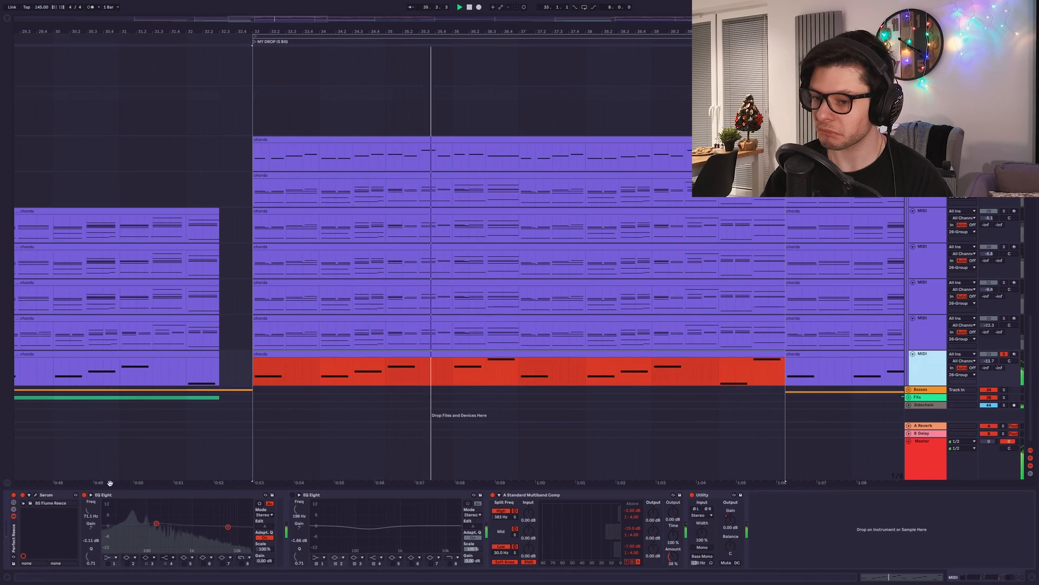
{"action": "left_click", "coordinate": [34, 496]}
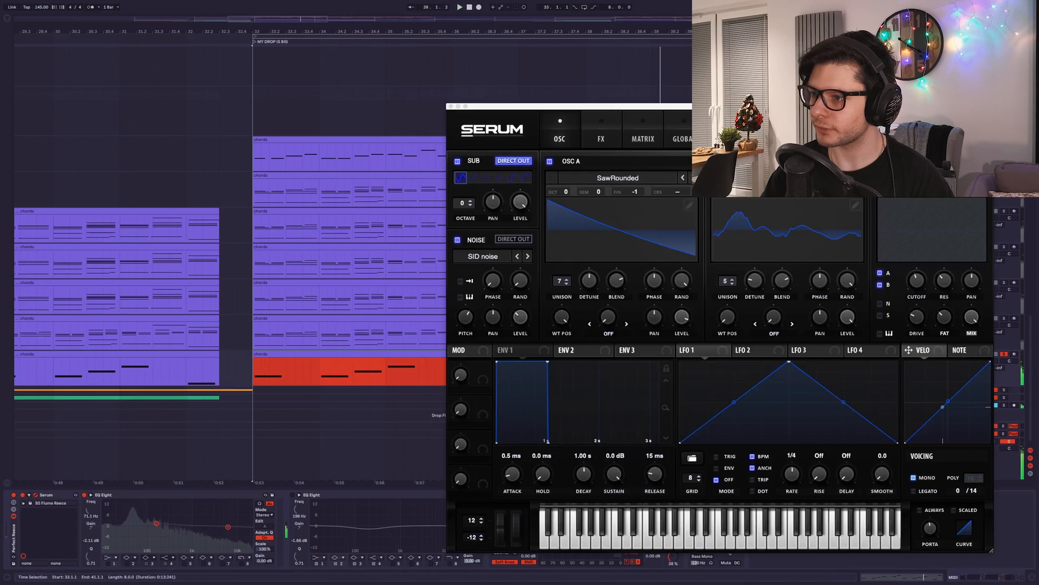
Step: Move the Serum window clear of the screen edge and browse its preset folders, keeping BS Flume Reece loaded
{"action": "left_click_drag", "start_coordinate": [752, 112], "coordinate": [509, 102]}
{"action": "left_click", "coordinate": [519, 114]}
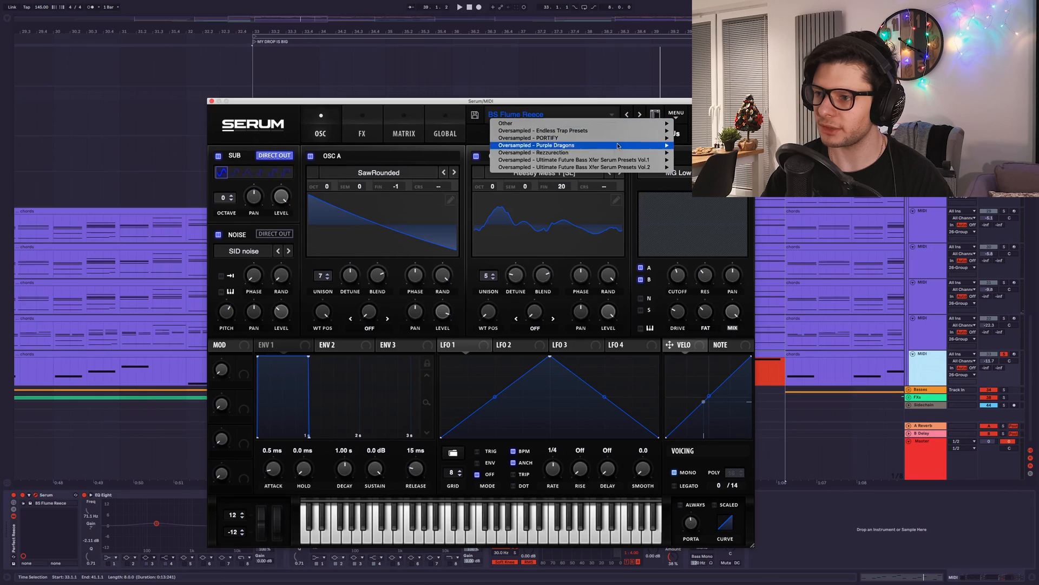
{"action": "mouse_move", "coordinate": [625, 161]}
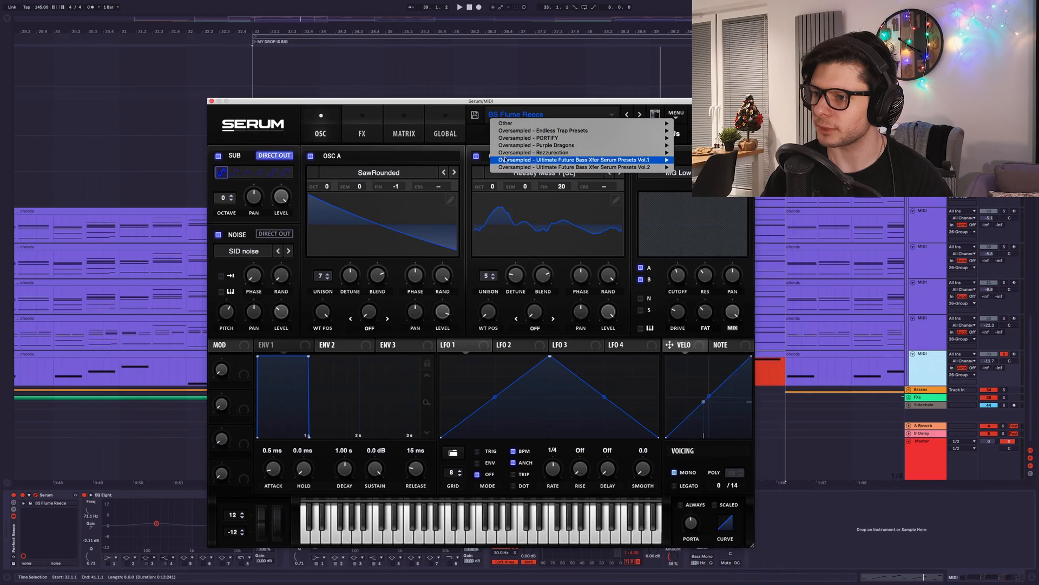
{"action": "left_click", "coordinate": [477, 107]}
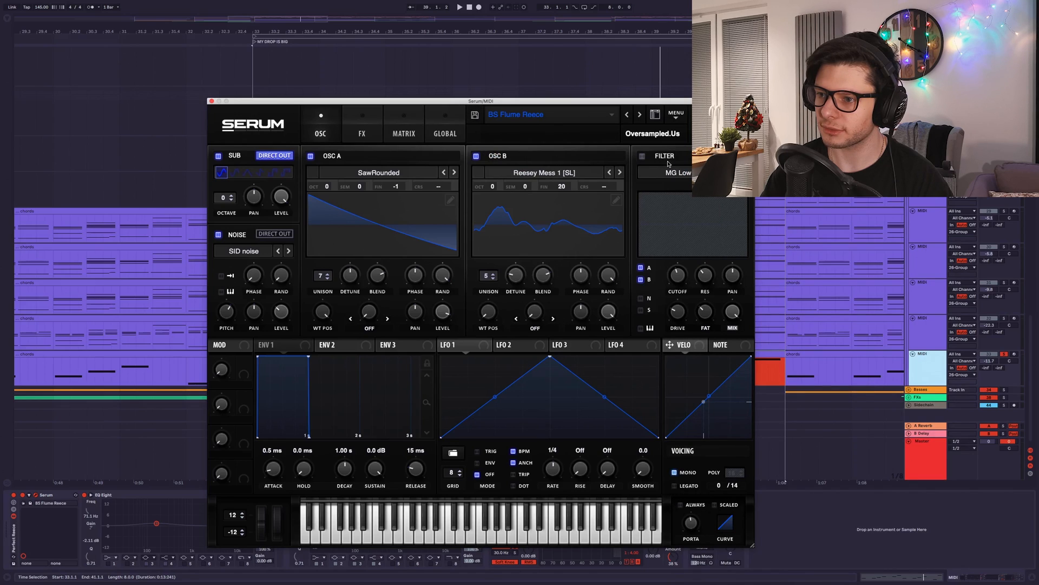
Step: Inspect the effects, oscillator and global pages of the lowest chord layer's Serum patch
{"action": "left_click", "coordinate": [363, 133]}
{"action": "left_click", "coordinate": [322, 128]}
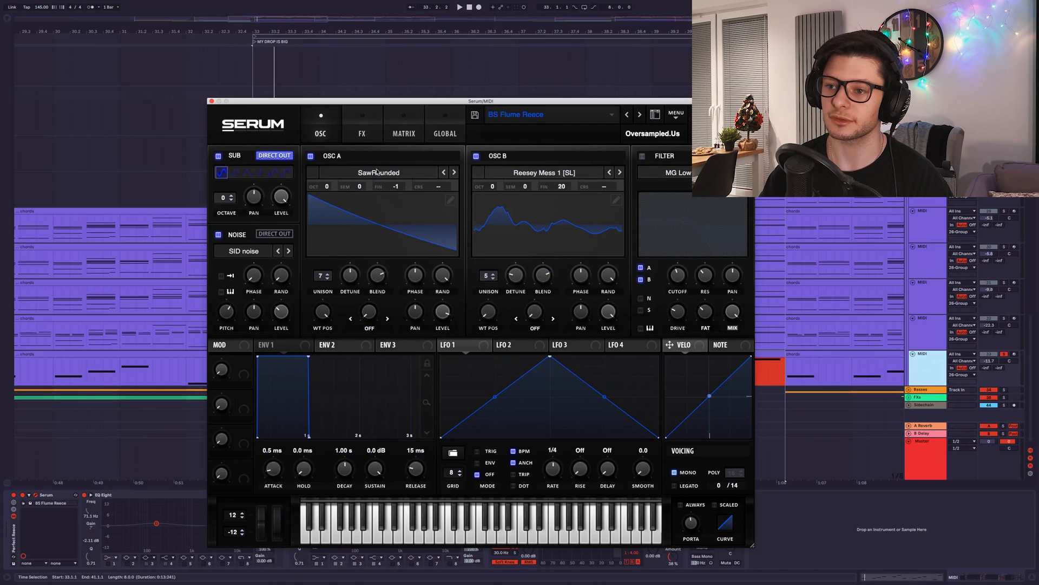
{"action": "left_click", "coordinate": [438, 129]}
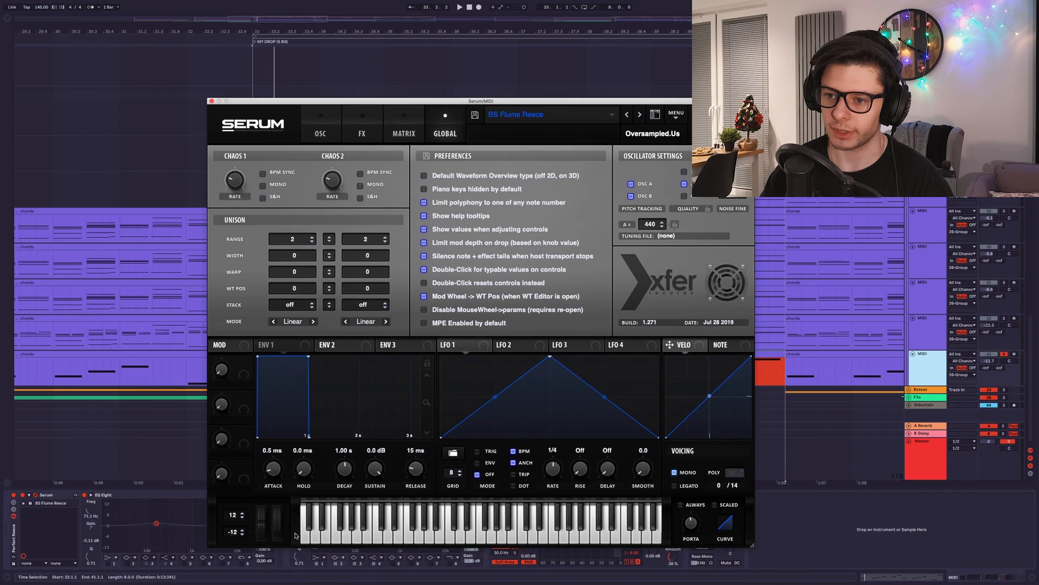
Step: Play the lowest chord layer and switch its solo off and on to compare it with the full mix
{"action": "key", "text": "space"}
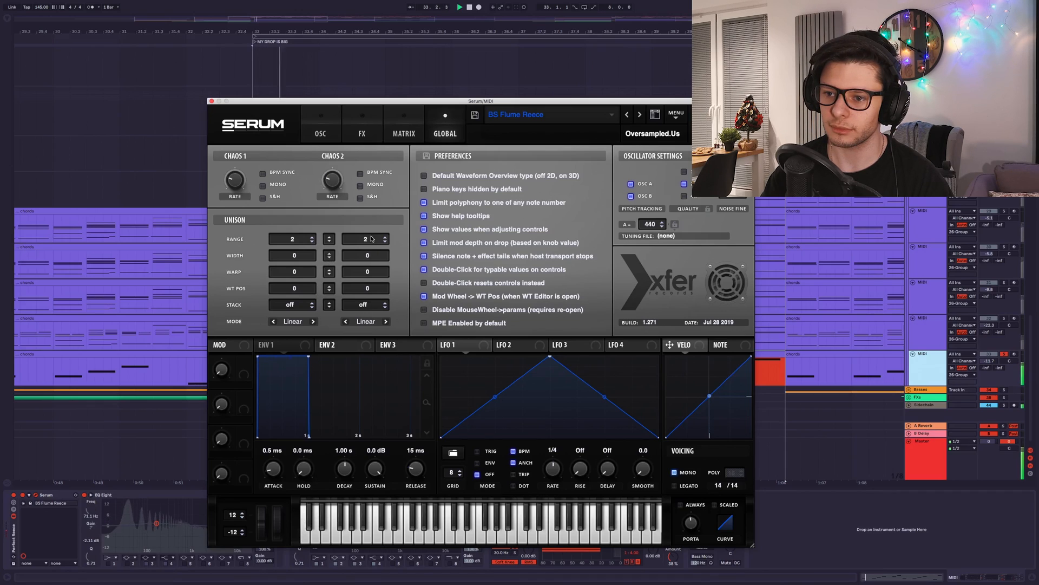
{"action": "left_click", "coordinate": [1004, 355]}
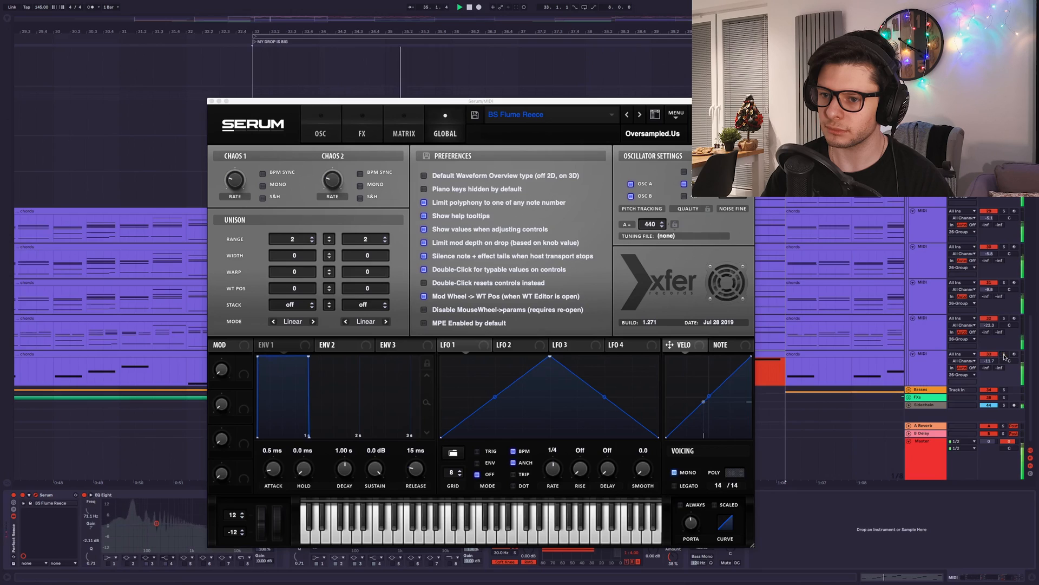
{"action": "left_click", "coordinate": [1004, 355]}
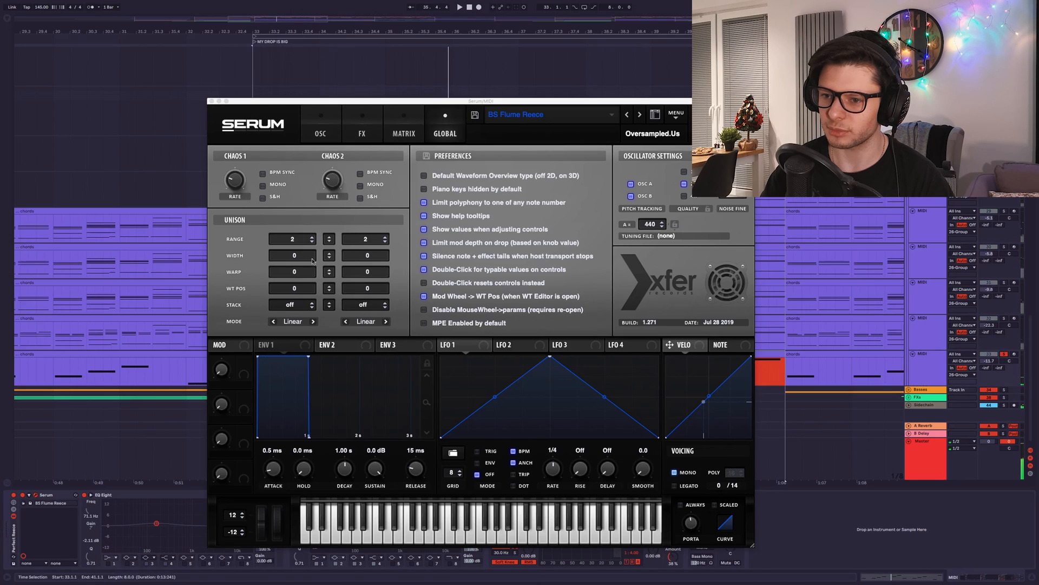
Step: Unsolo the lowest chord layer and play the drop from bar 33 with all layers
{"action": "left_click_drag", "start_coordinate": [329, 257], "coordinate": [410, 16]}
{"action": "left_click", "coordinate": [1004, 355]}
{"action": "key", "text": "space"}
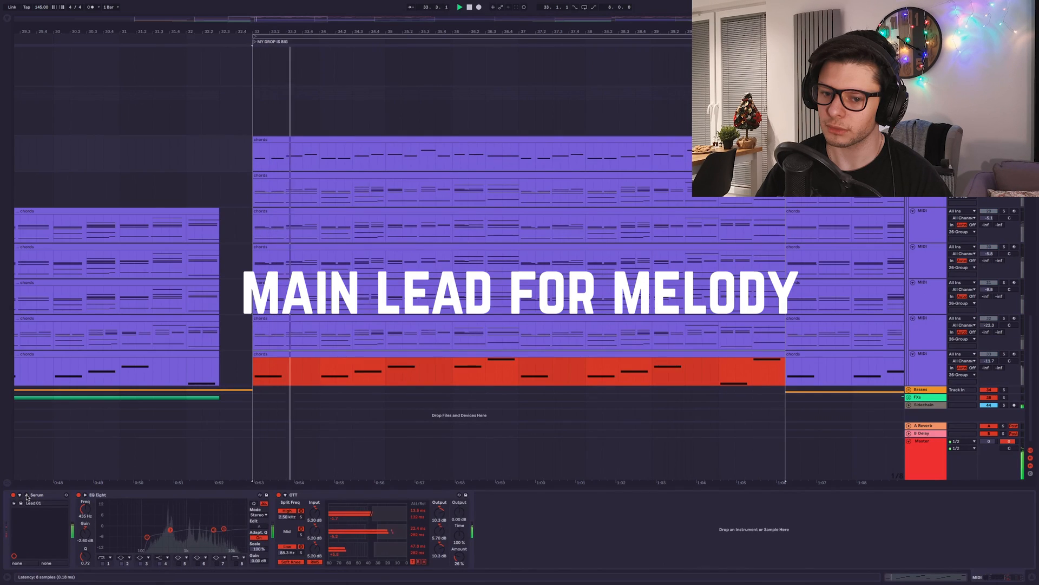
Step: Select the second chord layer's chords clip in the drop and play the section from bar 33
{"action": "left_click", "coordinate": [114, 351]}
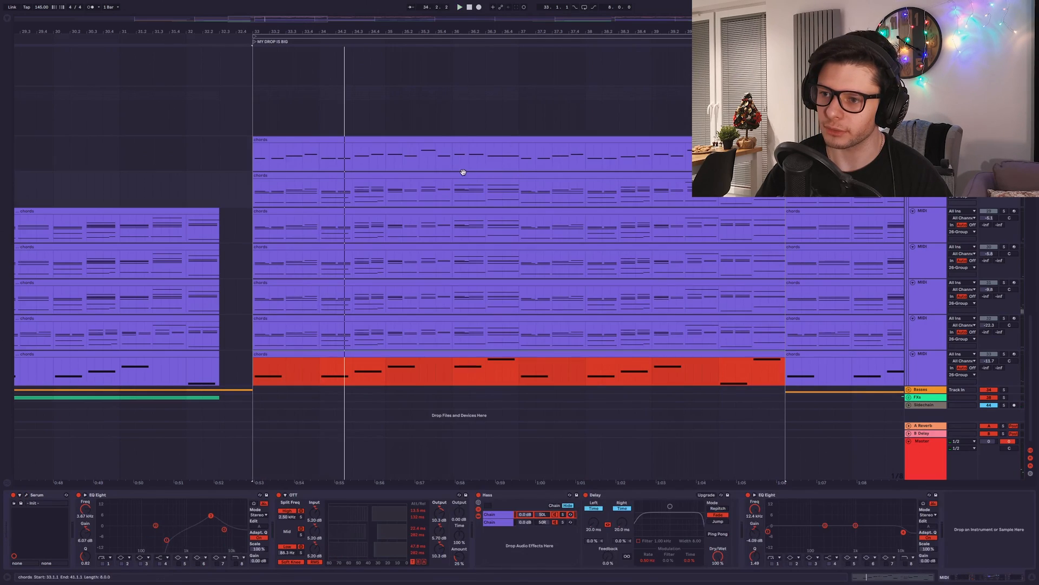
{"action": "left_click", "coordinate": [463, 178]}
{"action": "key", "text": "space"}
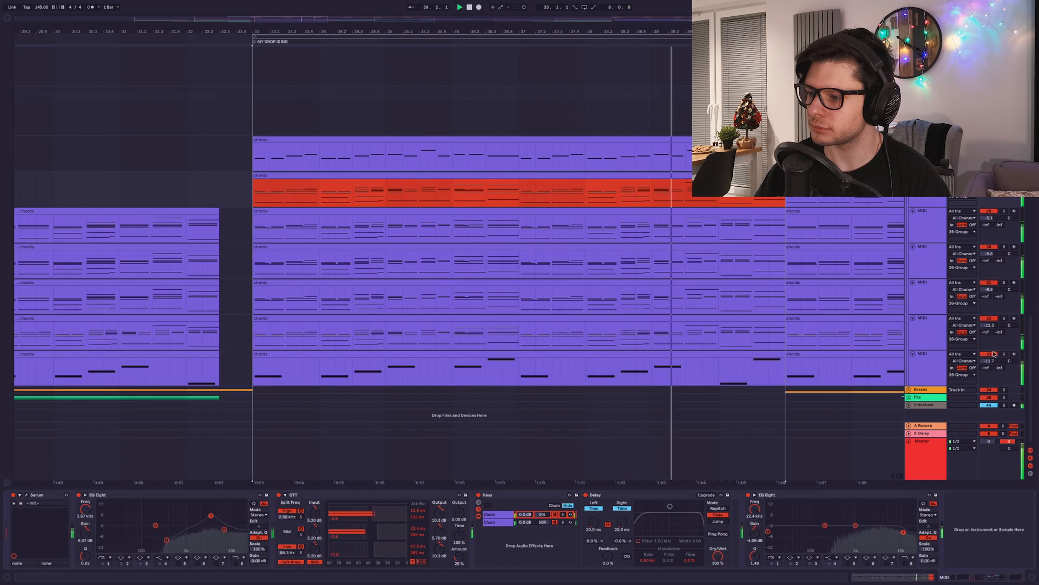
{"action": "left_click_drag", "start_coordinate": [771, 319], "coordinate": [457, 323]}
{"action": "scroll", "coordinate": [458, 323], "scroll_direction": "down", "scroll_amount": 3}
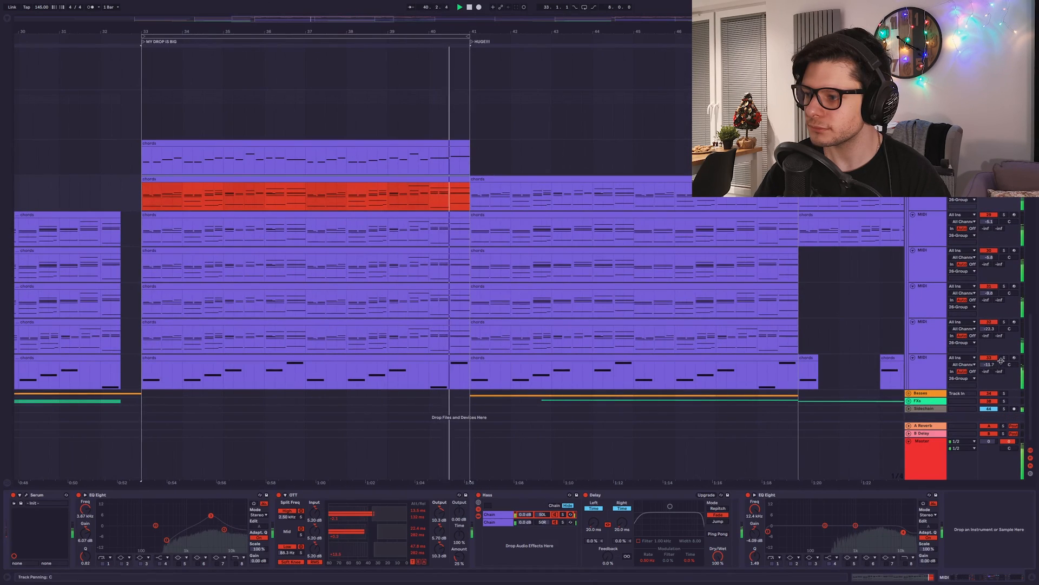
{"action": "left_click_drag", "start_coordinate": [536, 186], "coordinate": [575, 413]}
Step: Replay the drop from bar 33 while reviewing the drum tracks and the chord layers in the arrangement
{"action": "key", "text": "space"}
{"action": "key", "text": "space"}
{"action": "left_click_drag", "start_coordinate": [354, 355], "coordinate": [451, 434]}
{"action": "left_click_drag", "start_coordinate": [465, 486], "coordinate": [467, 547]}
{"action": "left_click_drag", "start_coordinate": [478, 270], "coordinate": [462, 501]}
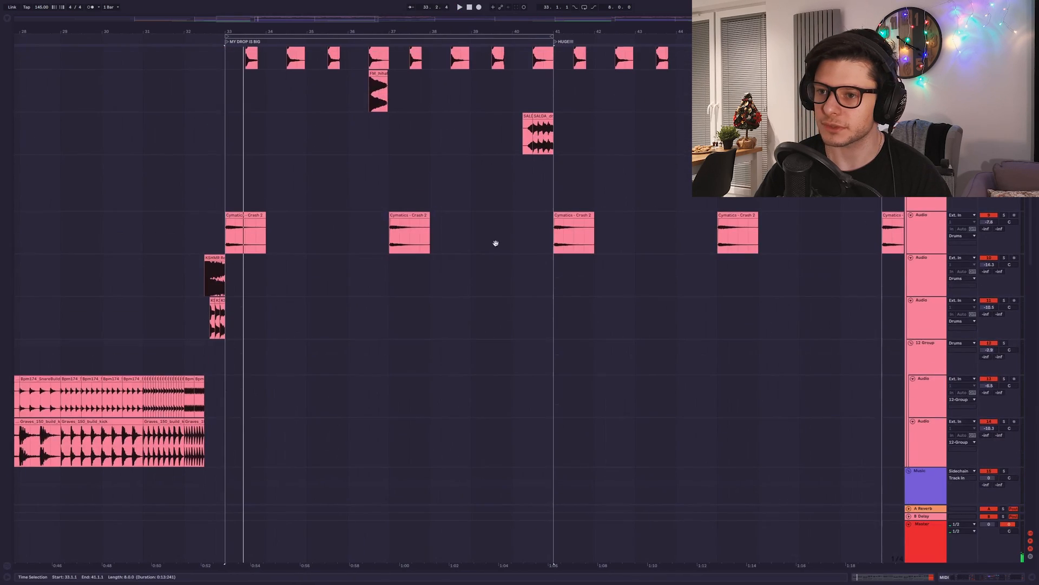
{"action": "left_click_drag", "start_coordinate": [497, 243], "coordinate": [503, 466]}
{"action": "key", "text": "space"}
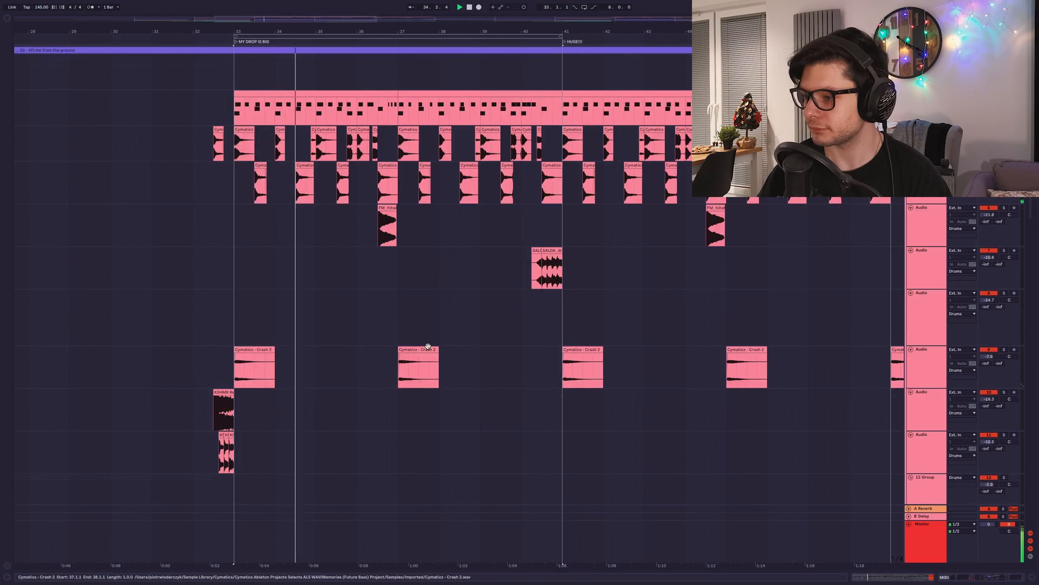
{"action": "scroll", "coordinate": [925, 198], "scroll_direction": "down", "scroll_amount": 15}
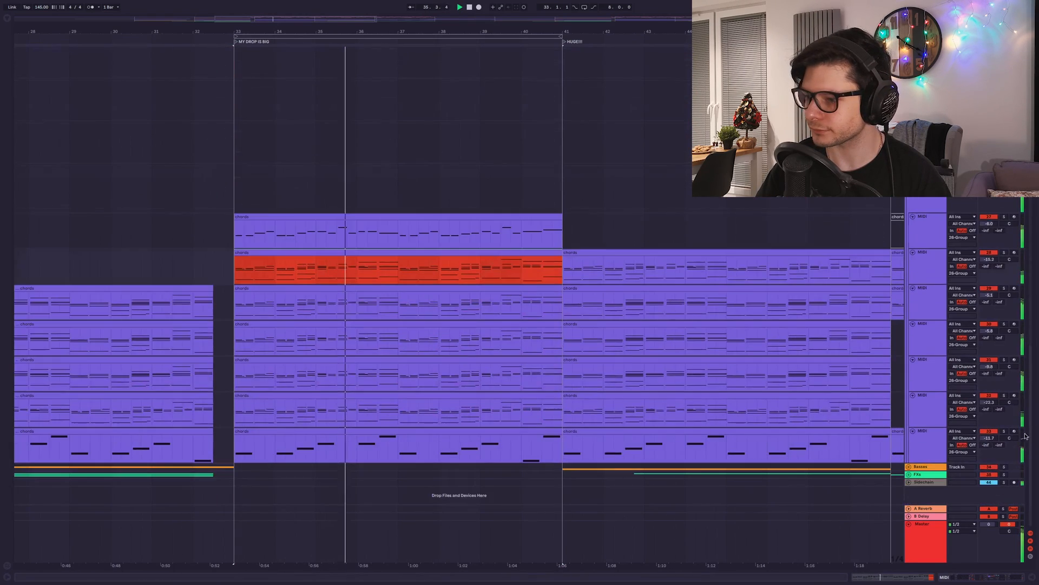
Step: Stop playback, show the chord group's device chain and select its A Standard Multiband Comp
{"action": "left_click", "coordinate": [925, 199]}
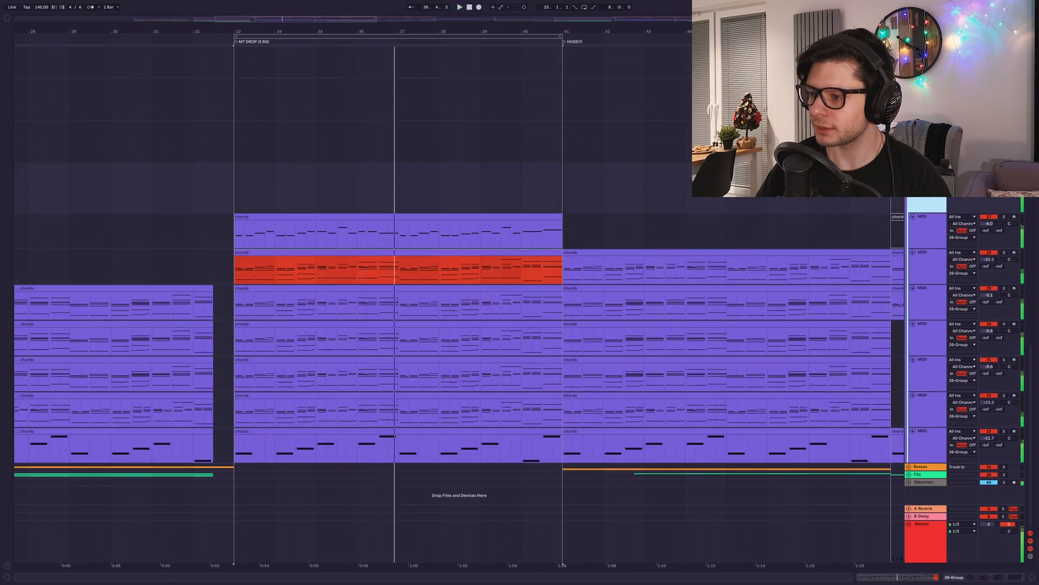
{"action": "key", "text": "space"}
{"action": "left_click", "coordinate": [947, 577]}
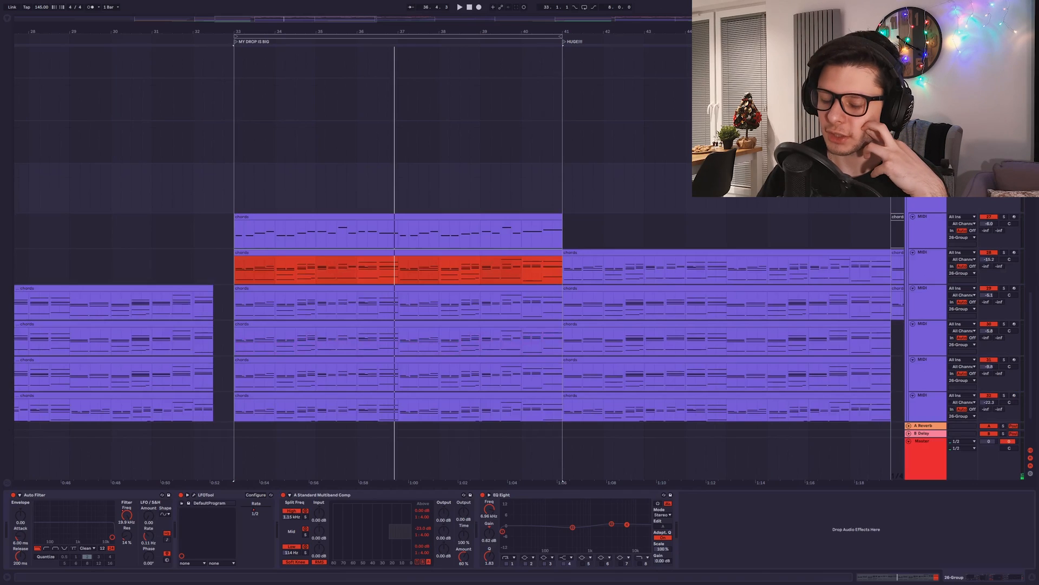
{"action": "left_click", "coordinate": [362, 497]}
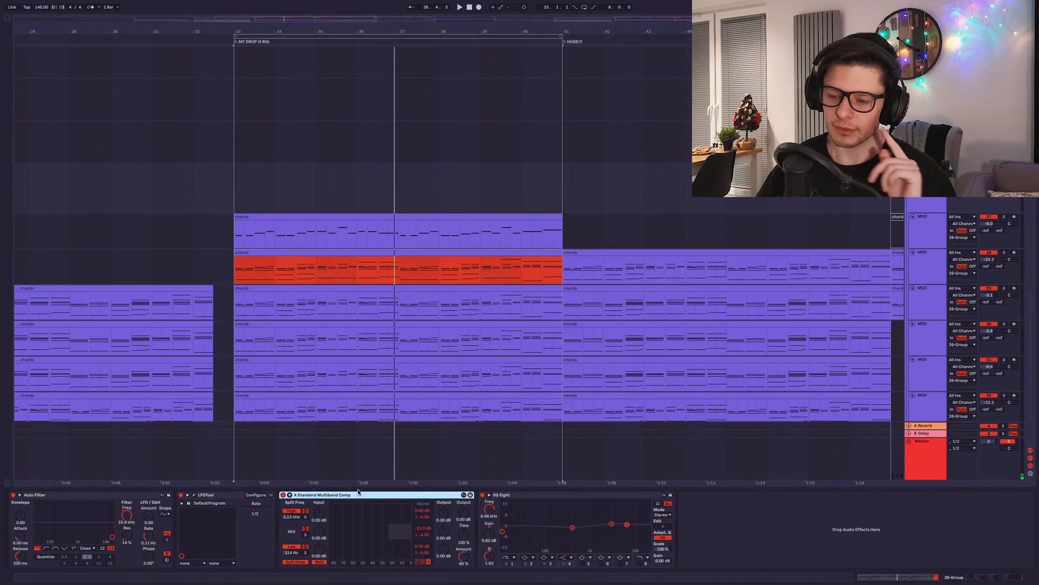
Step: Play the drop from bar 33 with the chord group's multiband compressor bypassed and re-enabled
{"action": "left_click", "coordinate": [235, 235]}
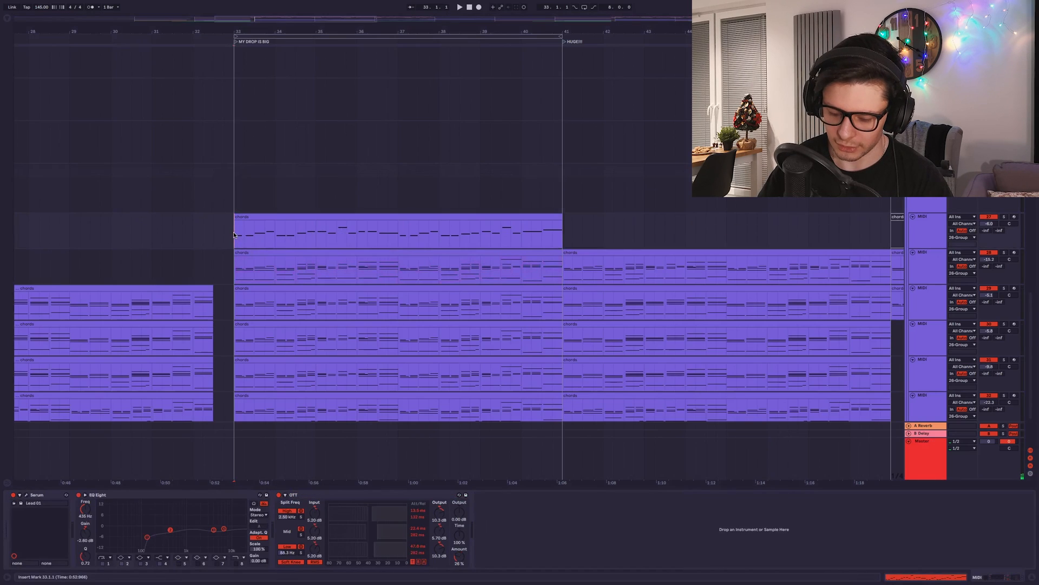
{"action": "left_click", "coordinate": [234, 195]}
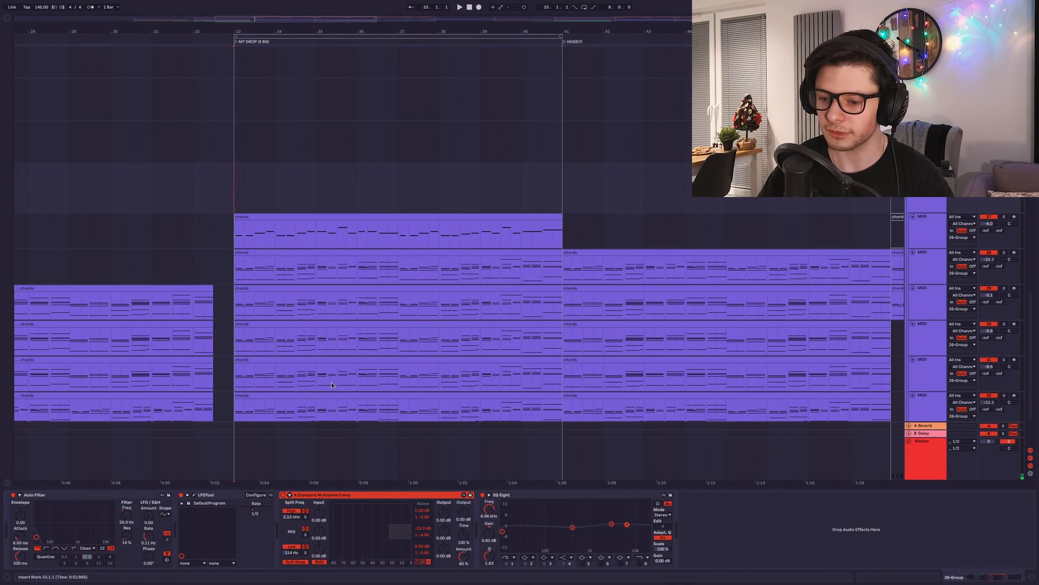
{"action": "left_click", "coordinate": [323, 495]}
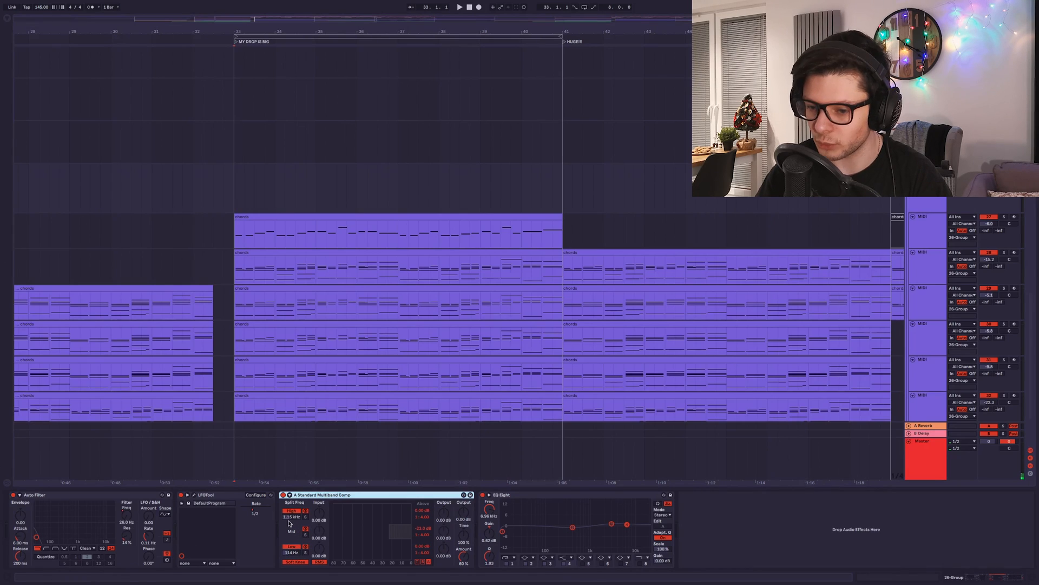
{"action": "key", "text": "space"}
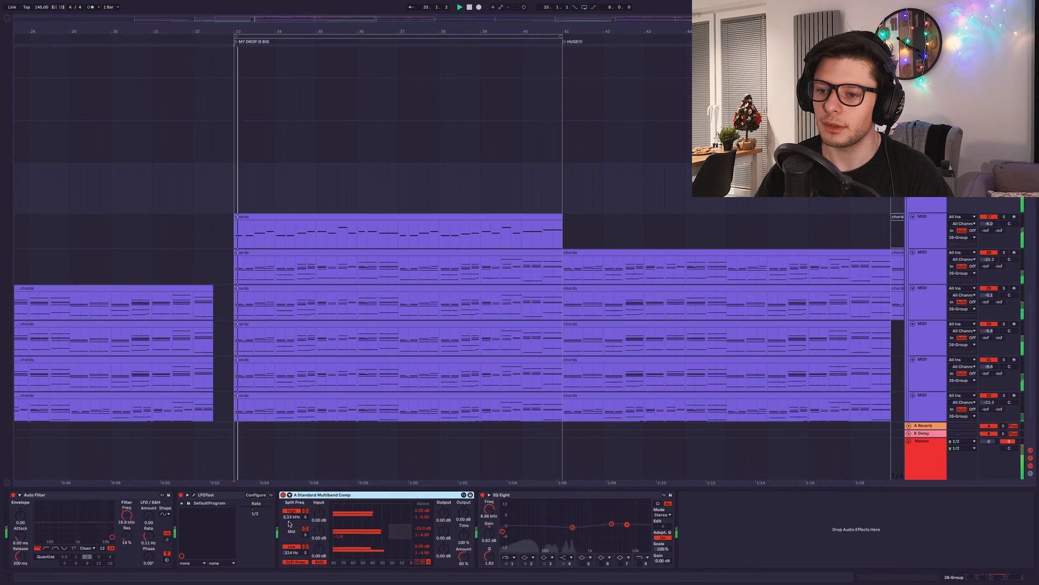
{"action": "left_click", "coordinate": [282, 494]}
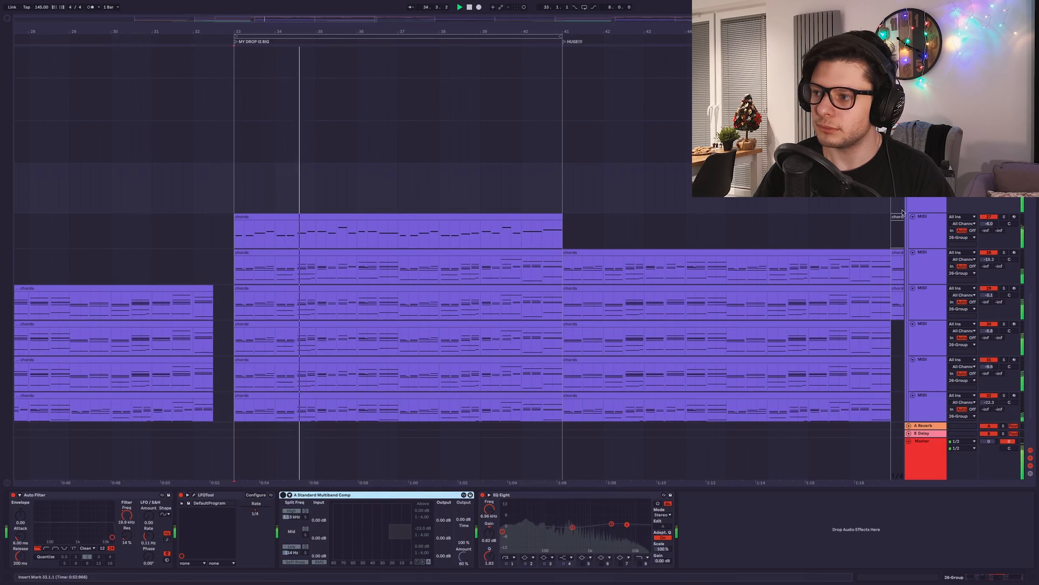
{"action": "key", "text": "space"}
{"action": "key", "text": "space"}
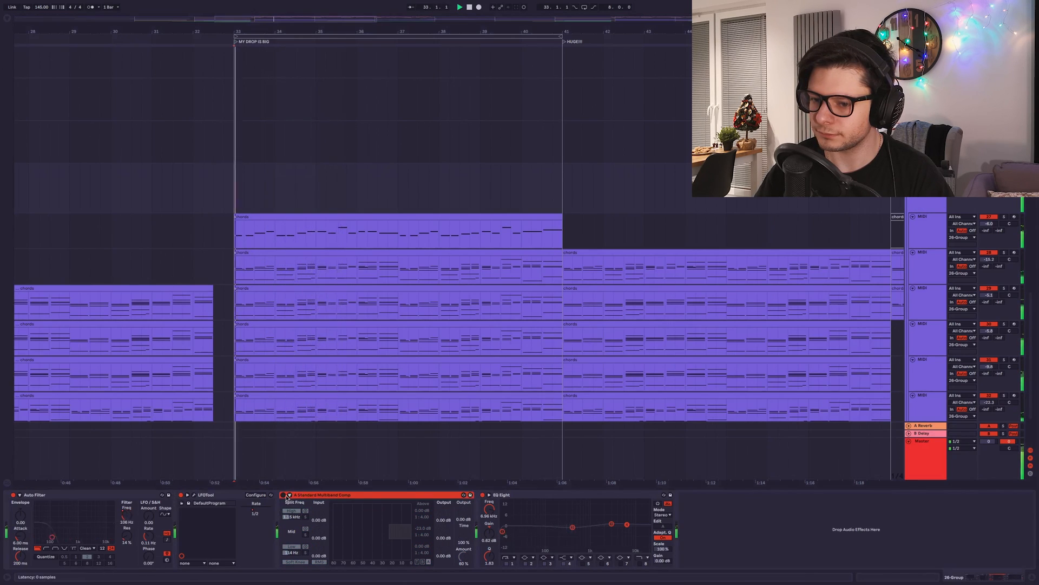
{"action": "left_click", "coordinate": [283, 495]}
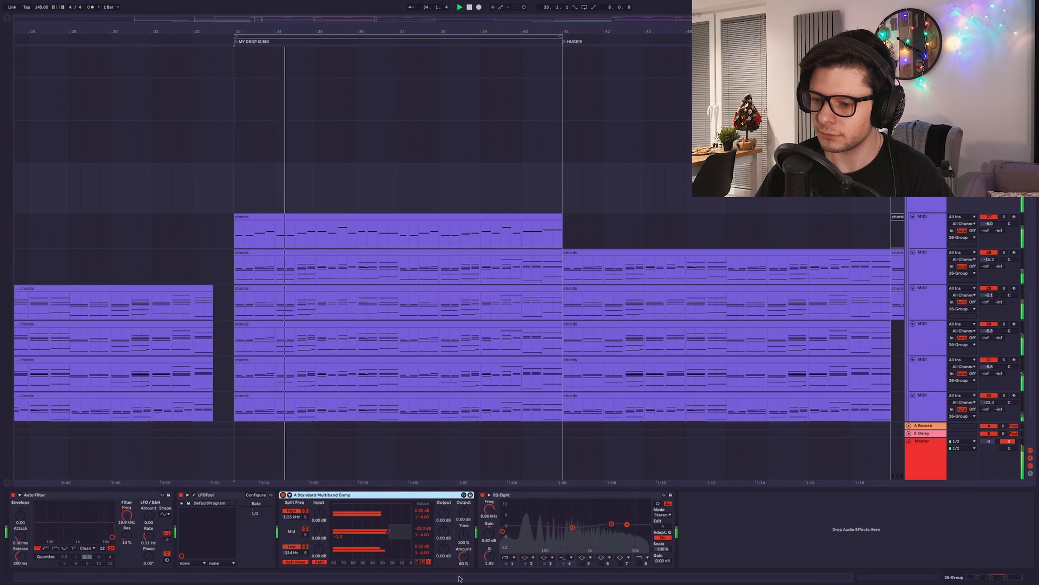
Step: Try raising the multiband compressor's amount to 100 % and undo the change
{"action": "left_click_drag", "start_coordinate": [464, 556], "coordinate": [464, 519]}
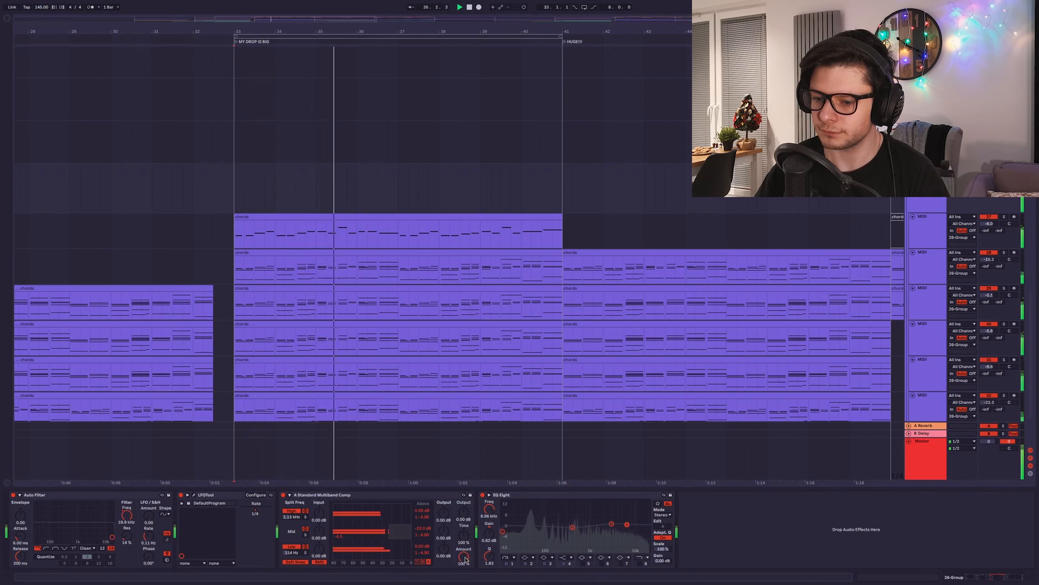
{"action": "key", "text": "ctrl+z"}
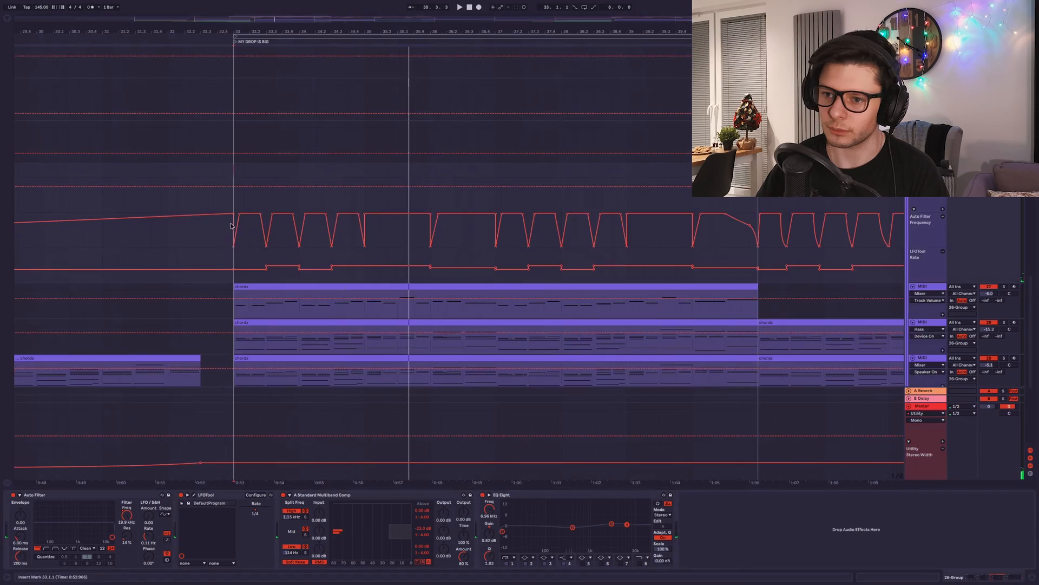
Step: Examine the chord group's Auto Filter frequency and LFOTool rate automation around bar 33 while playing the drop
{"action": "left_click_drag", "start_coordinate": [363, 274], "coordinate": [434, 273]}
{"action": "scroll", "coordinate": [319, 260], "scroll_direction": "up", "scroll_amount": 4}
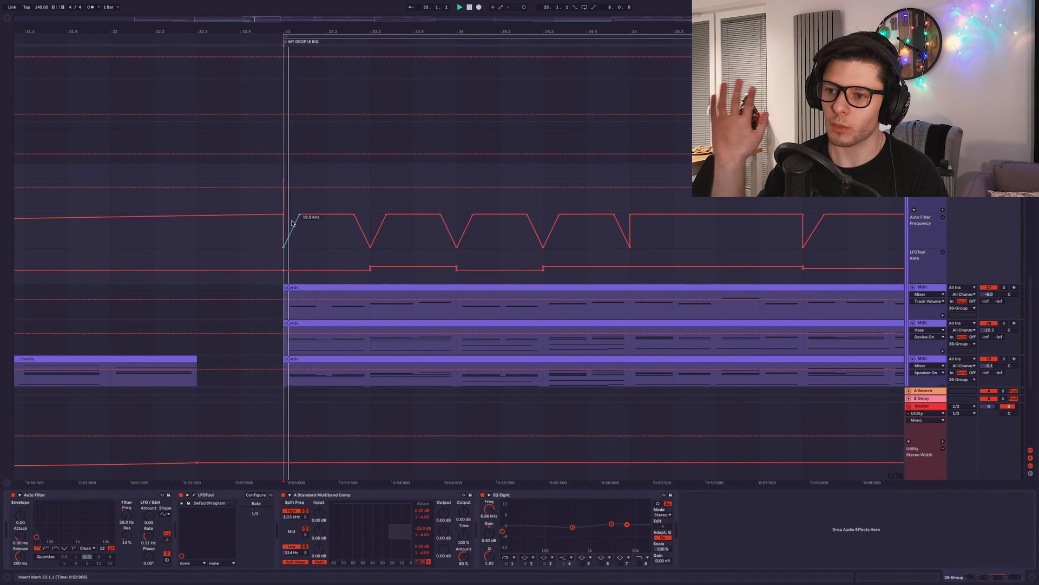
{"action": "key", "text": "space"}
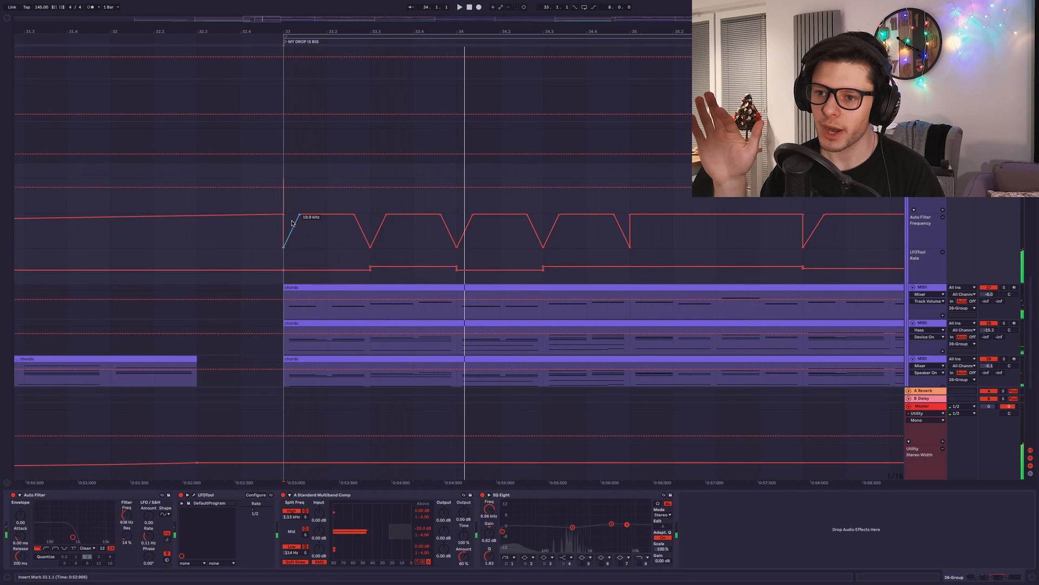
Step: Play the drop from bar 33 with the chord group's LFOTool curve open, then close its window
{"action": "key", "text": "space"}
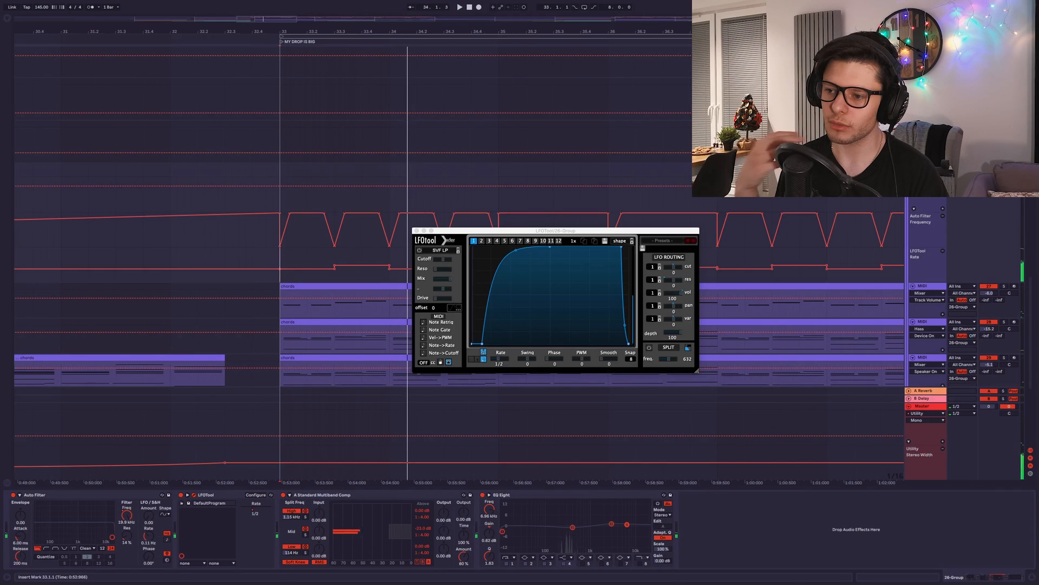
{"action": "key", "text": "space"}
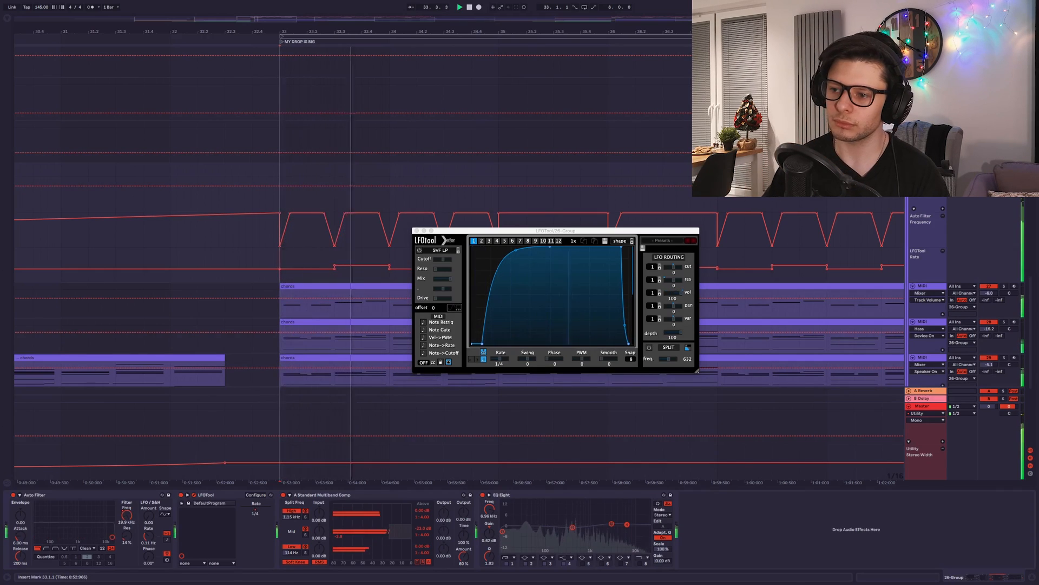
{"action": "left_click", "coordinate": [193, 495]}
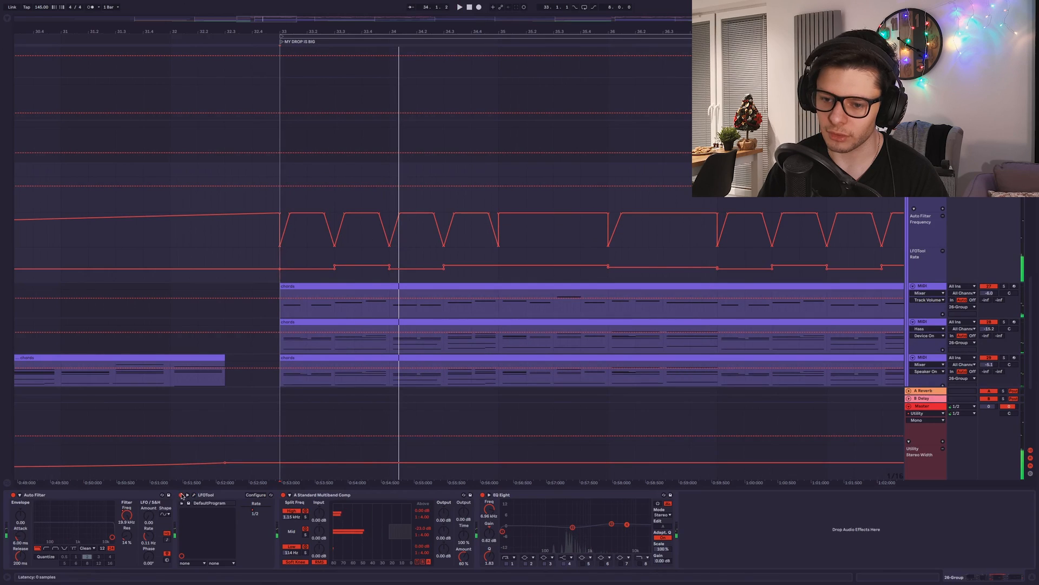
Step: Switch off LFOTool on the chord group and play the drop from bar 33 without it
{"action": "left_click", "coordinate": [182, 495]}
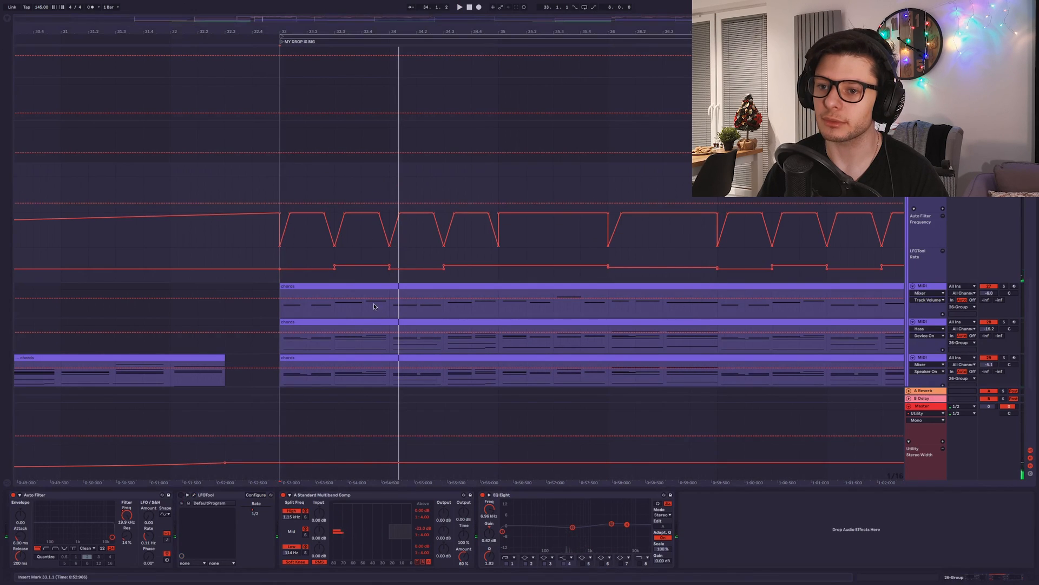
{"action": "key", "text": "space"}
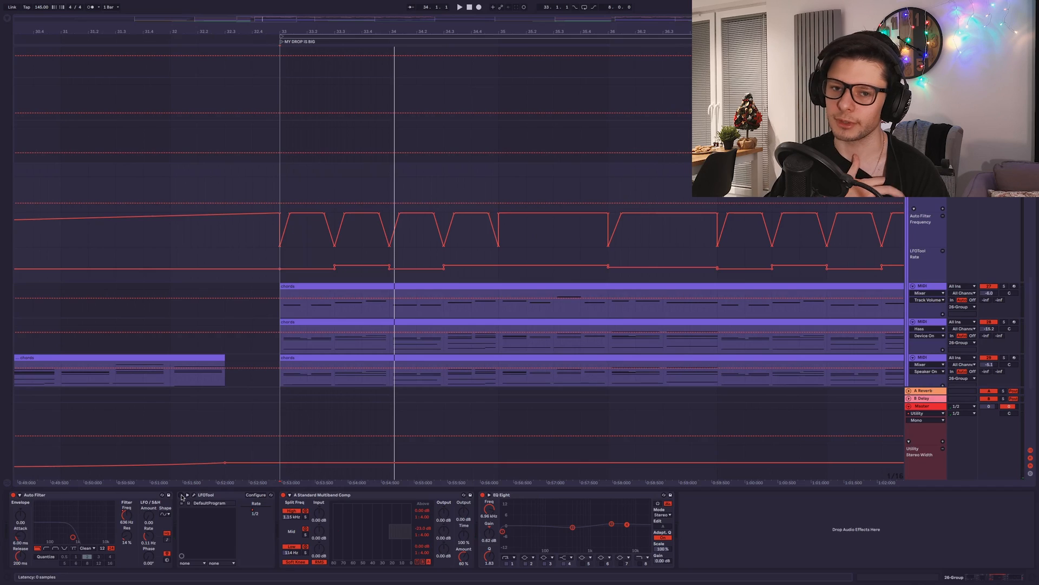
{"action": "key", "text": "space"}
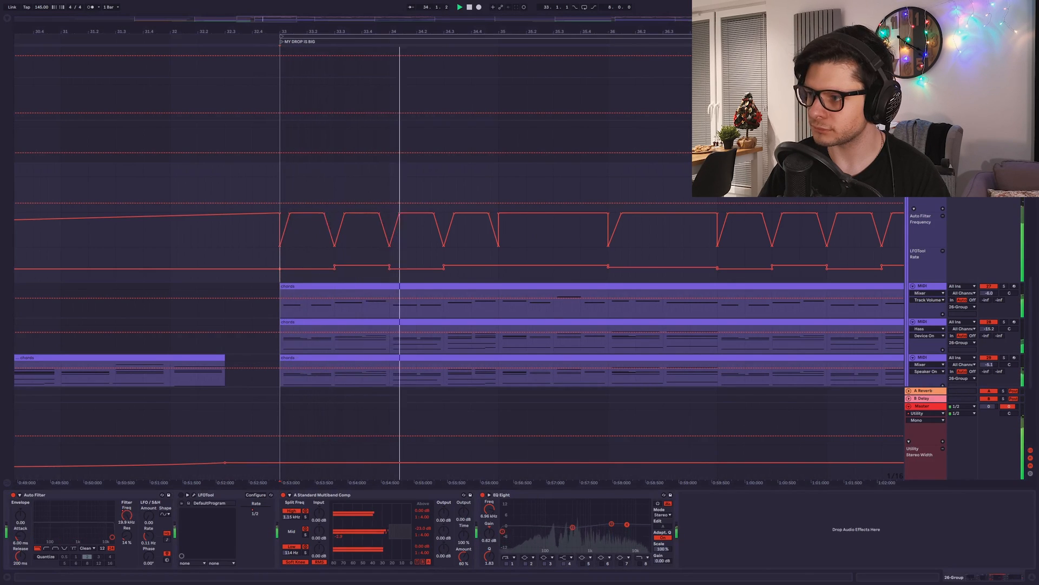
Step: Switch LFOTool back on and play the drop from bar 33 with the chord group's Auto Filter off
{"action": "left_click", "coordinate": [180, 495]}
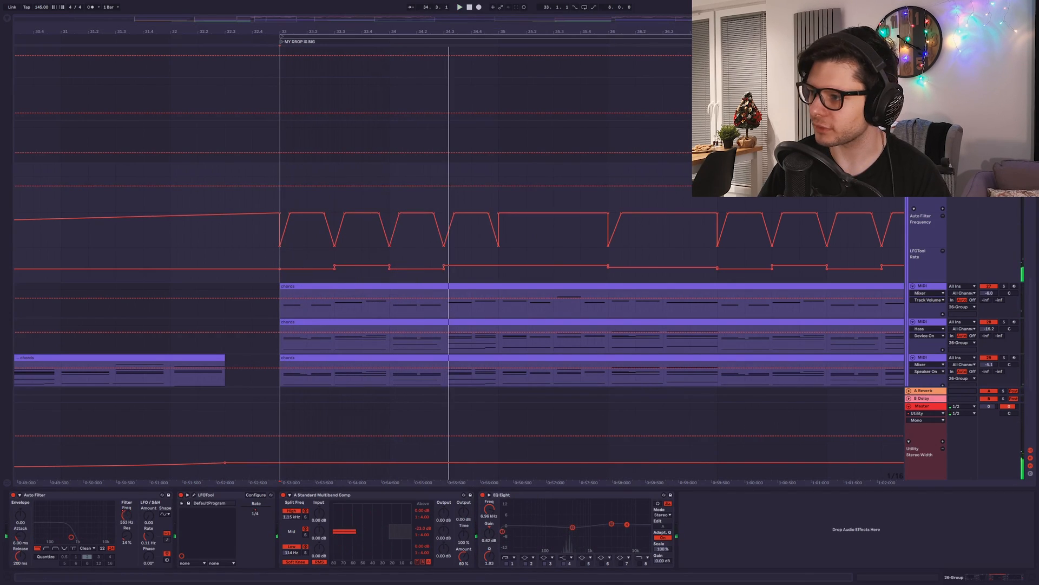
{"action": "left_click", "coordinate": [181, 495]}
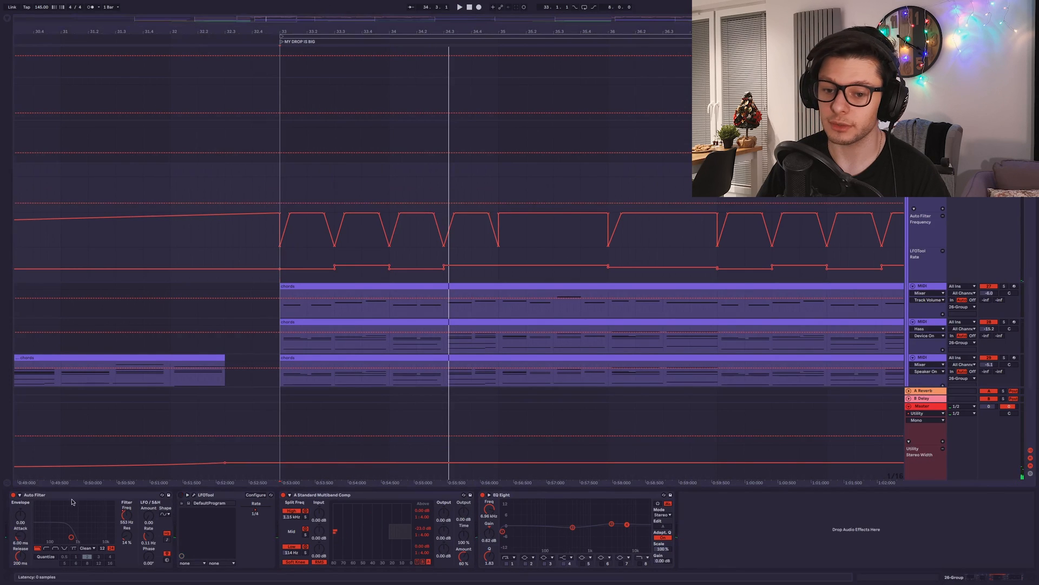
{"action": "left_click", "coordinate": [181, 495]}
{"action": "key", "text": "space"}
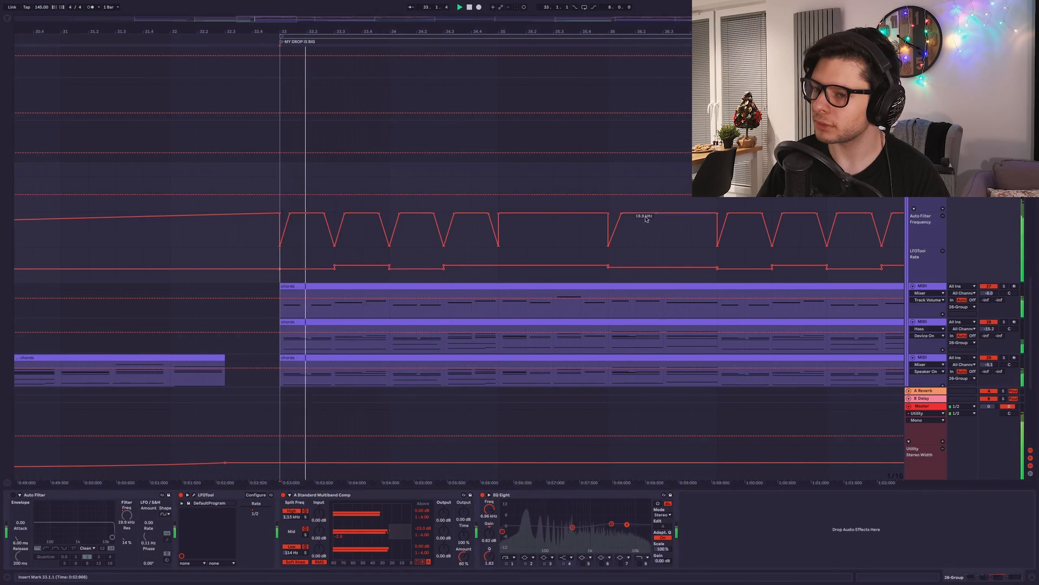
Step: Play the drop with both Auto Filter and LFOTool off on the chord group, then switch both back on
{"action": "left_click", "coordinate": [181, 495]}
{"action": "key", "text": "space"}
{"action": "key", "text": "space"}
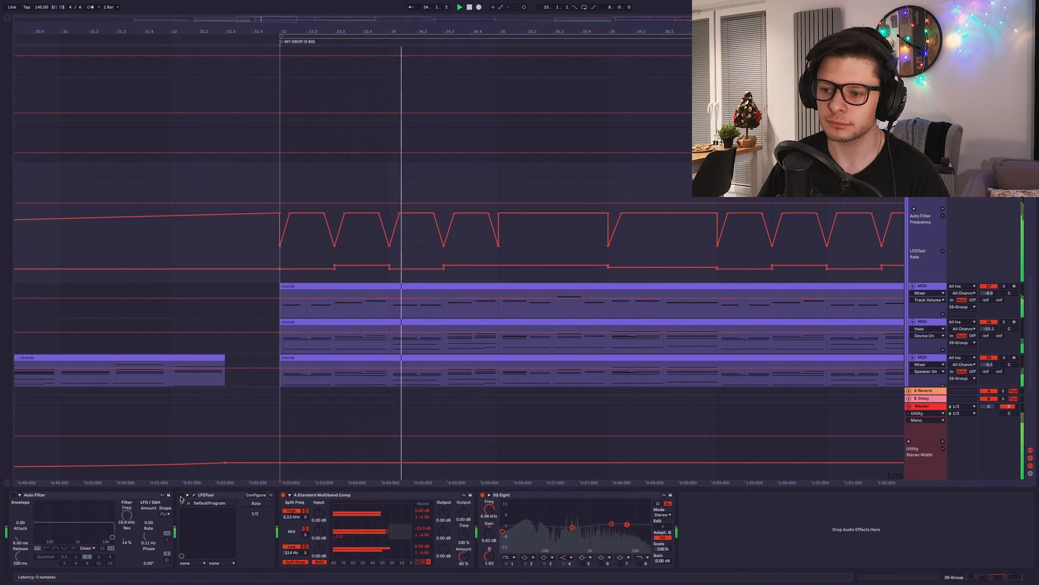
{"action": "left_click", "coordinate": [181, 495]}
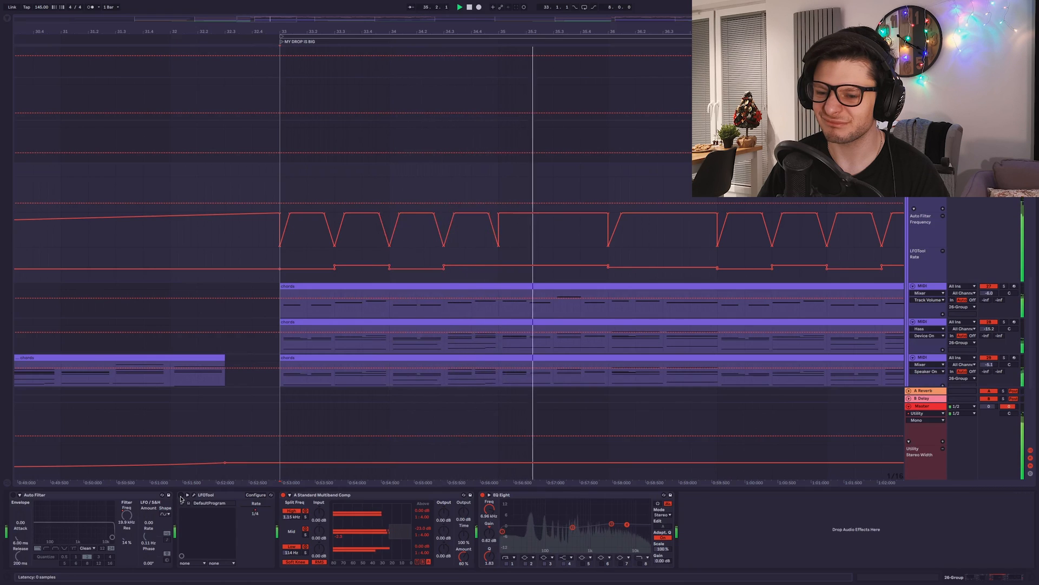
{"action": "left_click", "coordinate": [13, 495]}
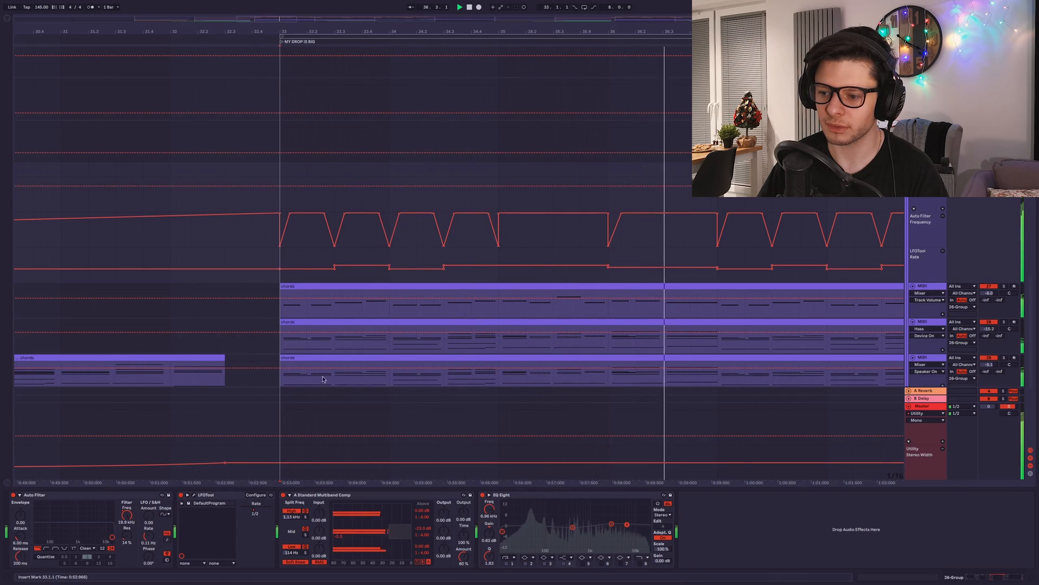
Step: Play the second drop from bar 81 and solo its uppermost chord layer
{"action": "scroll", "coordinate": [522, 296], "scroll_direction": "down", "scroll_amount": 2}
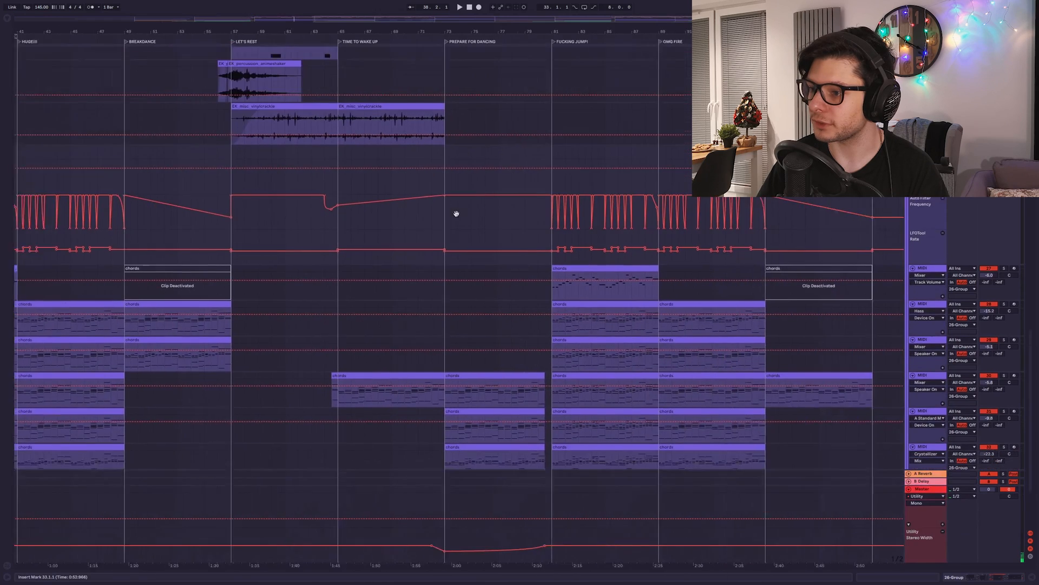
{"action": "scroll", "coordinate": [456, 208], "scroll_direction": "right", "scroll_amount": 2}
{"action": "scroll", "coordinate": [403, 220], "scroll_direction": "up", "scroll_amount": 5}
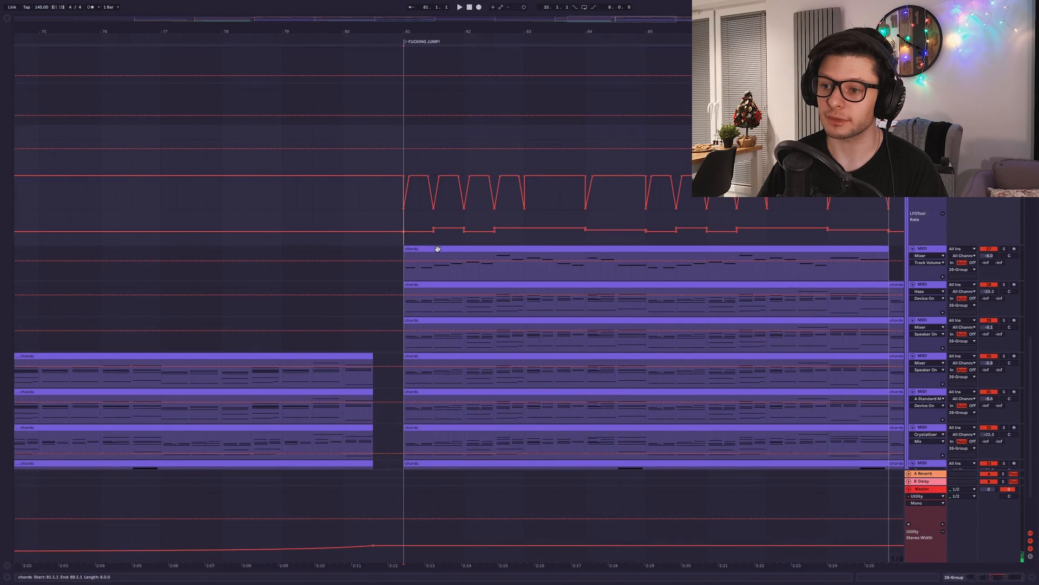
{"action": "key", "text": "space"}
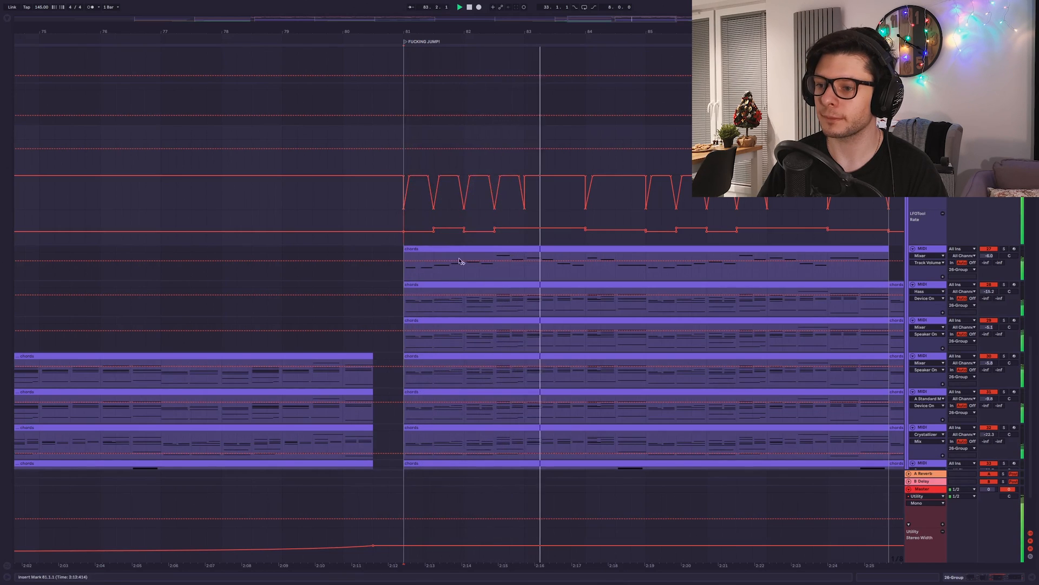
{"action": "left_click", "coordinate": [1003, 249]}
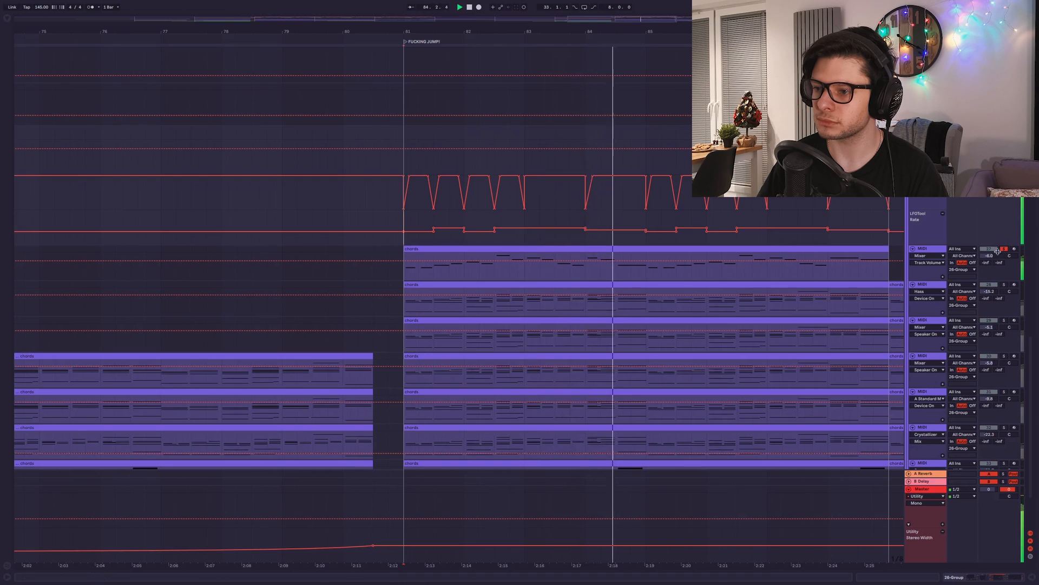
Step: Audition the third chord layer of the second drop solo, then unsolo it and play from the uppermost layer's clip at bar 81
{"action": "left_click_drag", "start_coordinate": [792, 292], "coordinate": [689, 283]}
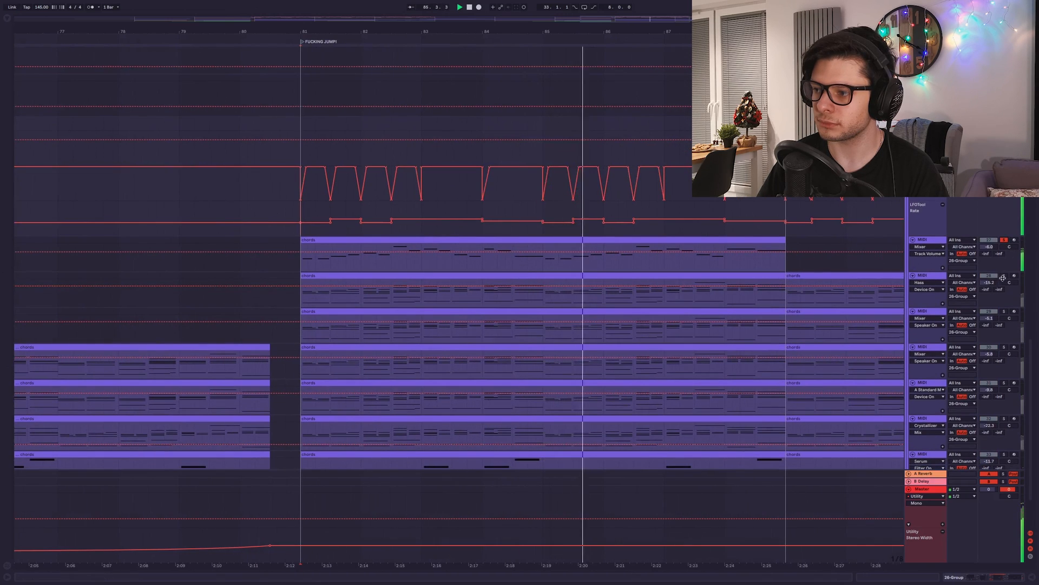
{"action": "left_click", "coordinate": [1004, 311]}
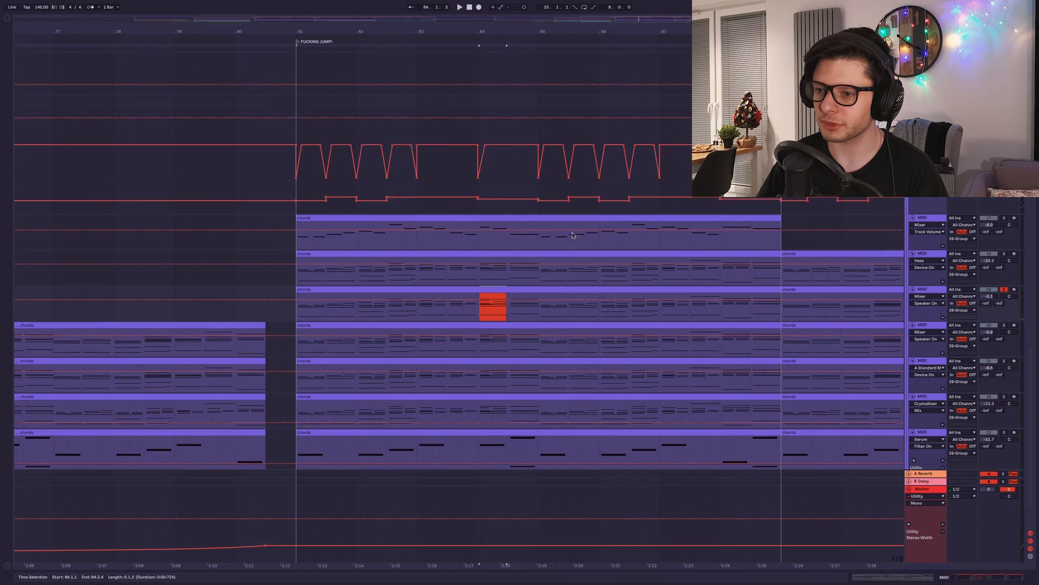
{"action": "left_click", "coordinate": [566, 217]}
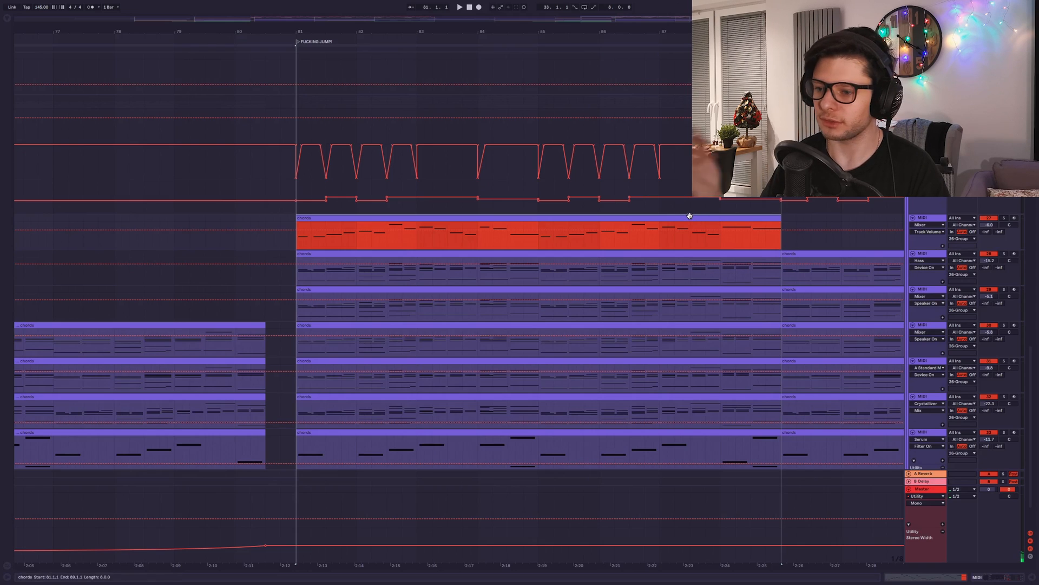
{"action": "key", "text": "space"}
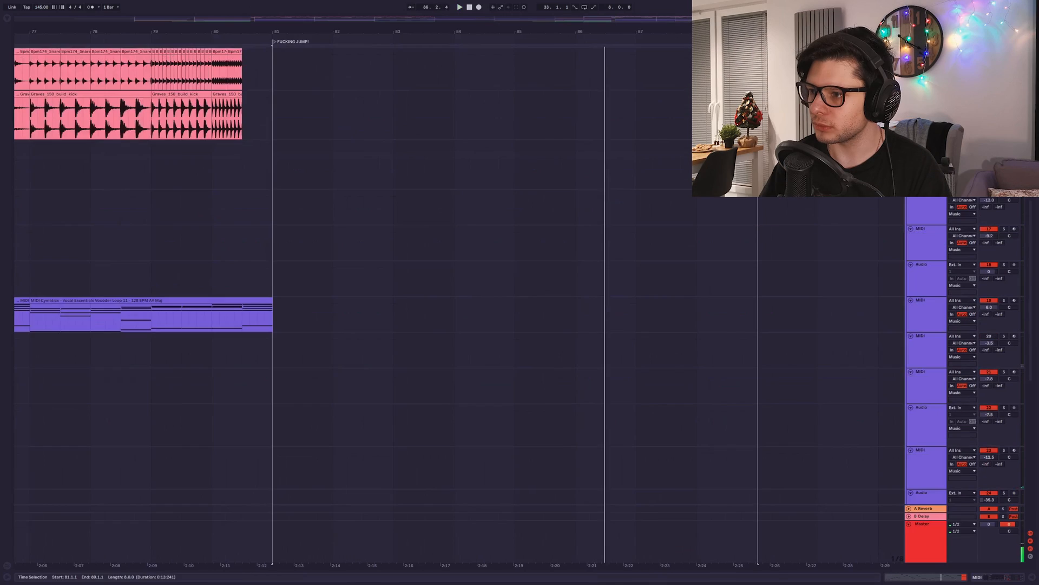
Step: Play the intro from bar 9 and show the device chain of the MIDI loop that starts there
{"action": "scroll", "coordinate": [772, 135], "scroll_direction": "down", "scroll_amount": 3}
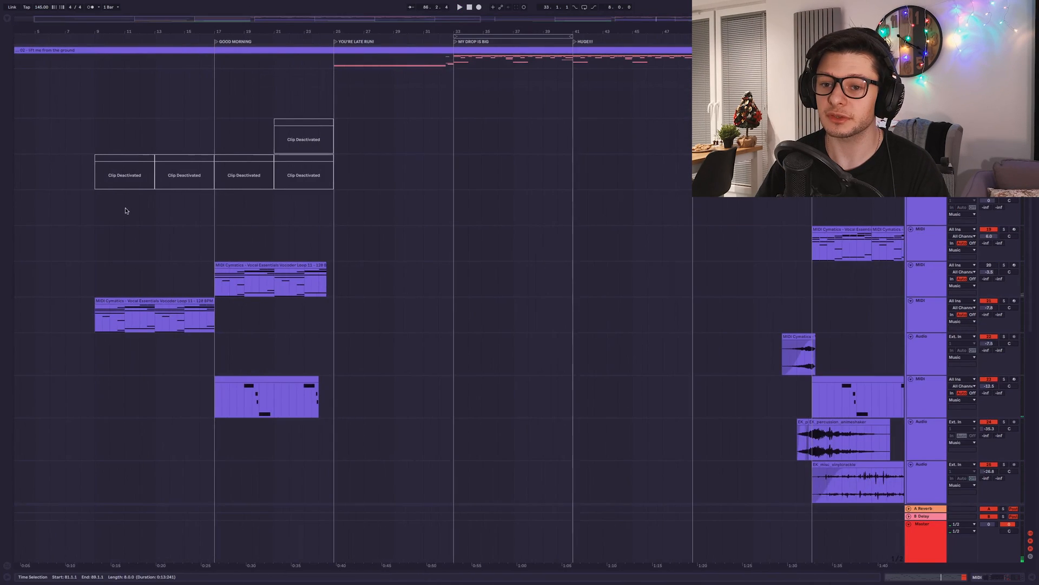
{"action": "scroll", "coordinate": [162, 210], "scroll_direction": "left", "scroll_amount": 2}
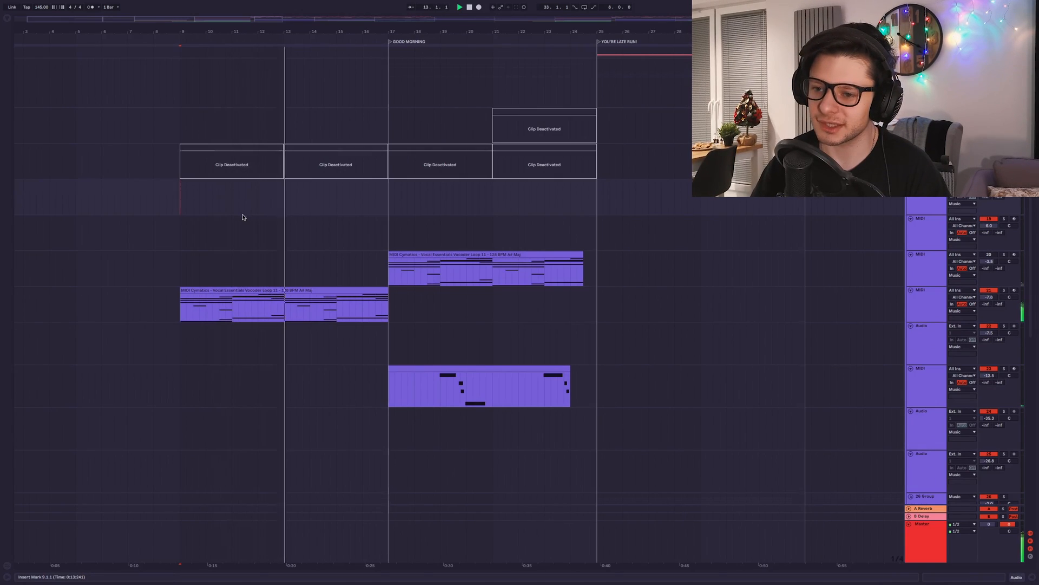
{"action": "left_click", "coordinate": [376, 304]}
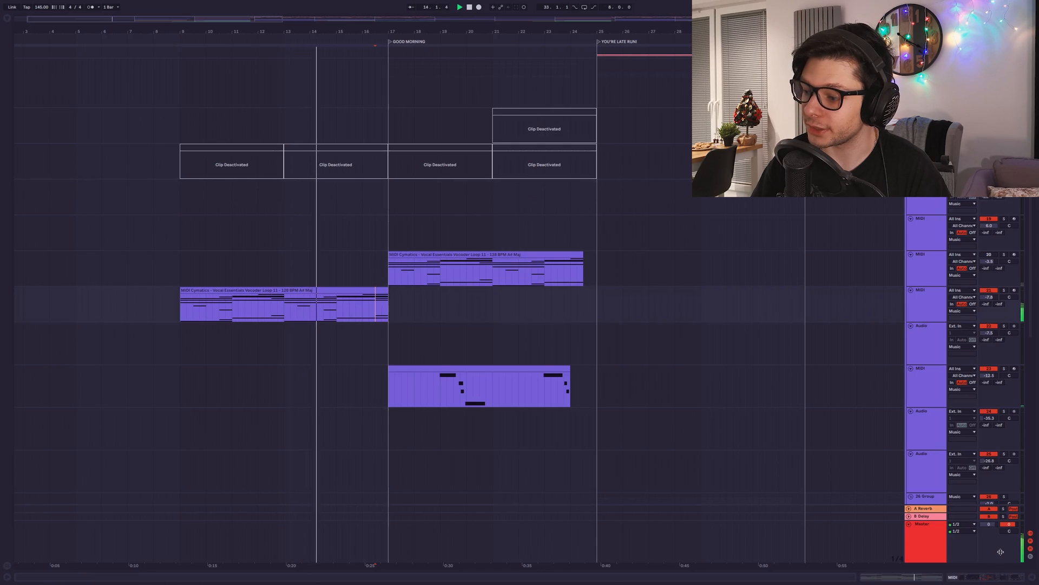
{"action": "left_click", "coordinate": [1001, 581]}
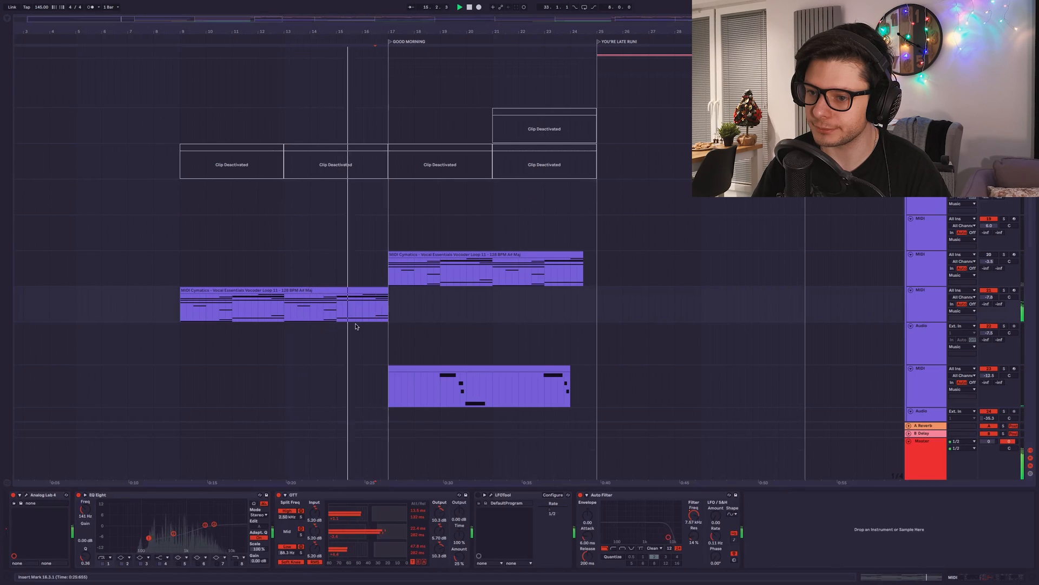
{"action": "left_click", "coordinate": [345, 301]}
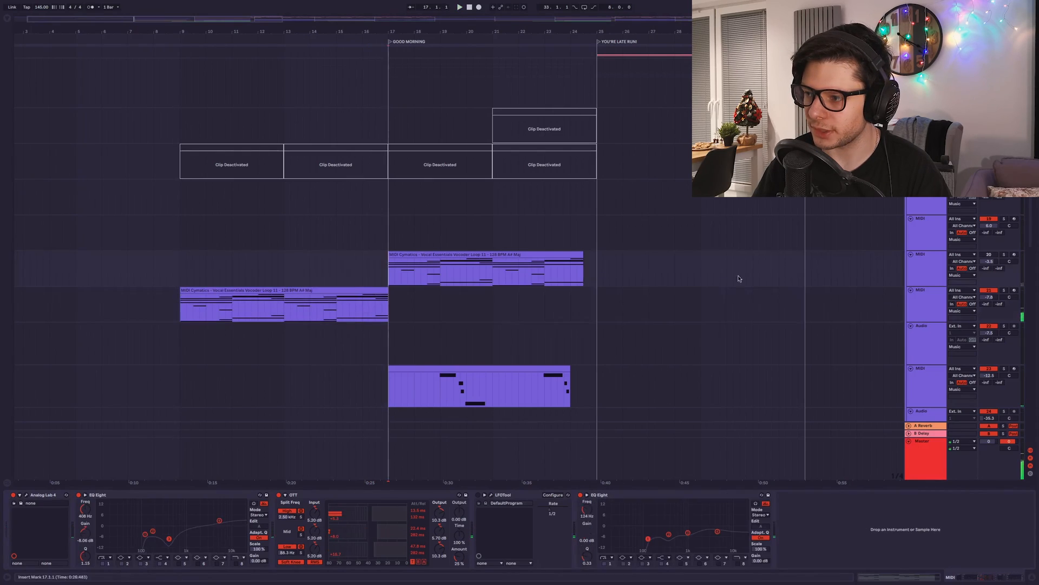
Step: Play the MIDI loop at bar 17 soloed and compare its device chain with that of the loop track below
{"action": "key", "text": "space"}
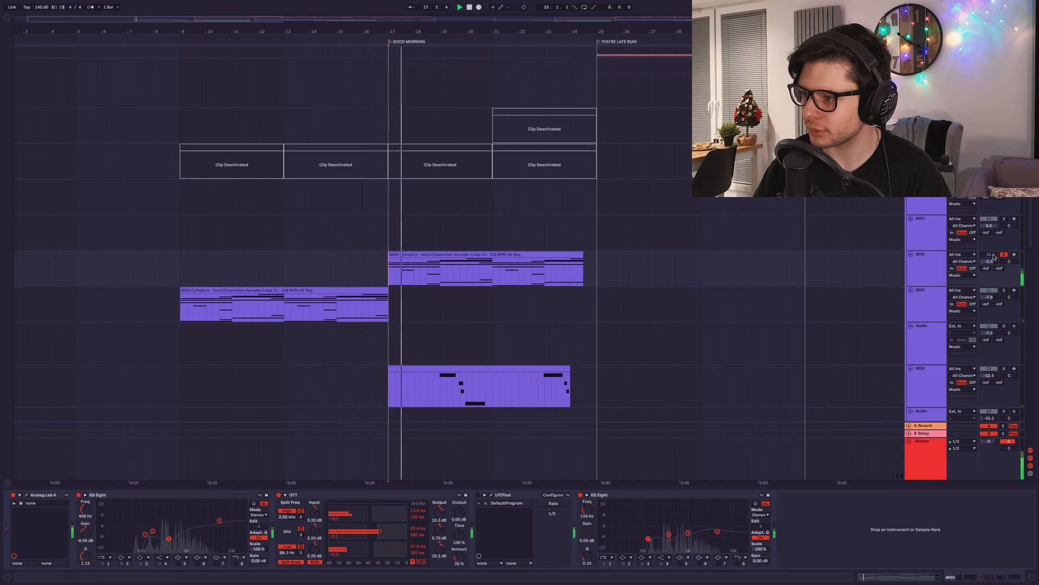
{"action": "left_click", "coordinate": [933, 269]}
{"action": "left_click", "coordinate": [932, 300]}
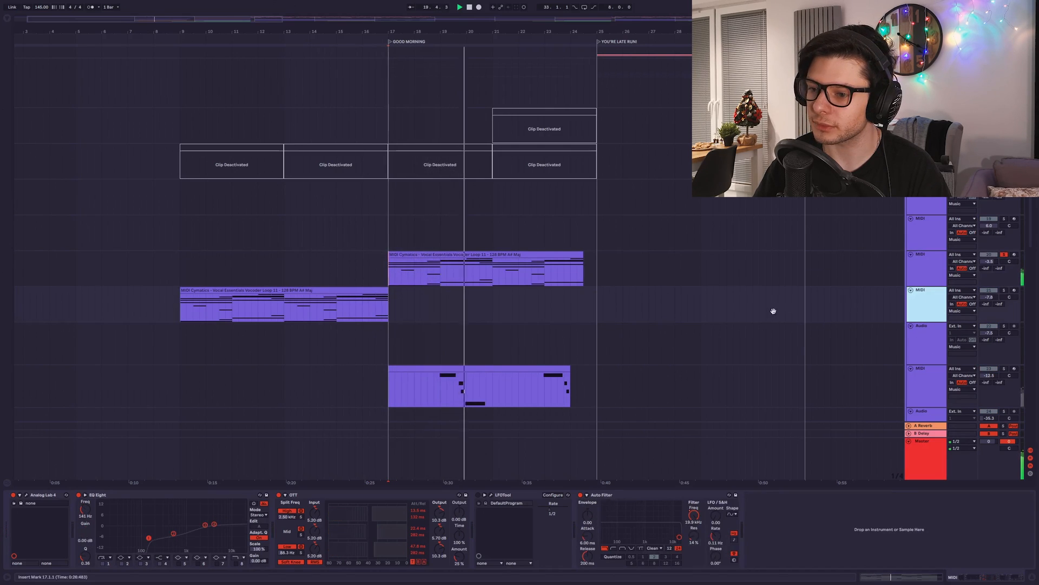
Step: Solo the MIDI track with the sparse-note clip under GOOD MORNING and show its device chain
{"action": "scroll", "coordinate": [772, 311], "scroll_direction": "down", "scroll_amount": 3}
{"action": "scroll", "coordinate": [773, 311], "scroll_direction": "right", "scroll_amount": 2}
{"action": "left_click", "coordinate": [939, 309]}
{"action": "left_click", "coordinate": [1003, 293]}
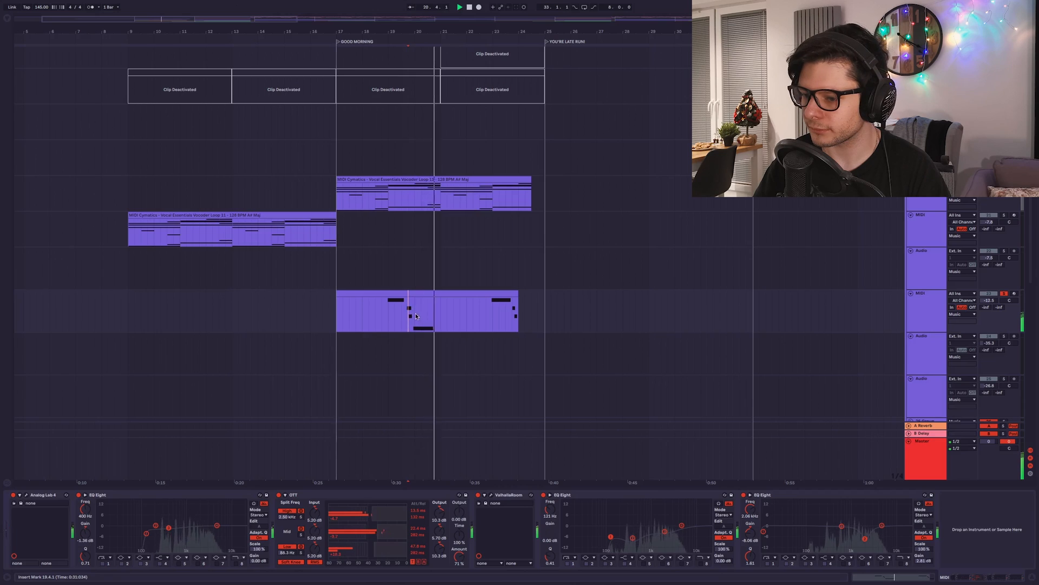
Step: Compare the soloed clip from bar 19 with and without ValhallaRoom, then open the reverb's window
{"action": "left_click", "coordinate": [478, 495]}
{"action": "key", "text": "space"}
{"action": "key", "text": "space"}
{"action": "left_click", "coordinate": [386, 319]}
{"action": "key", "text": "space"}
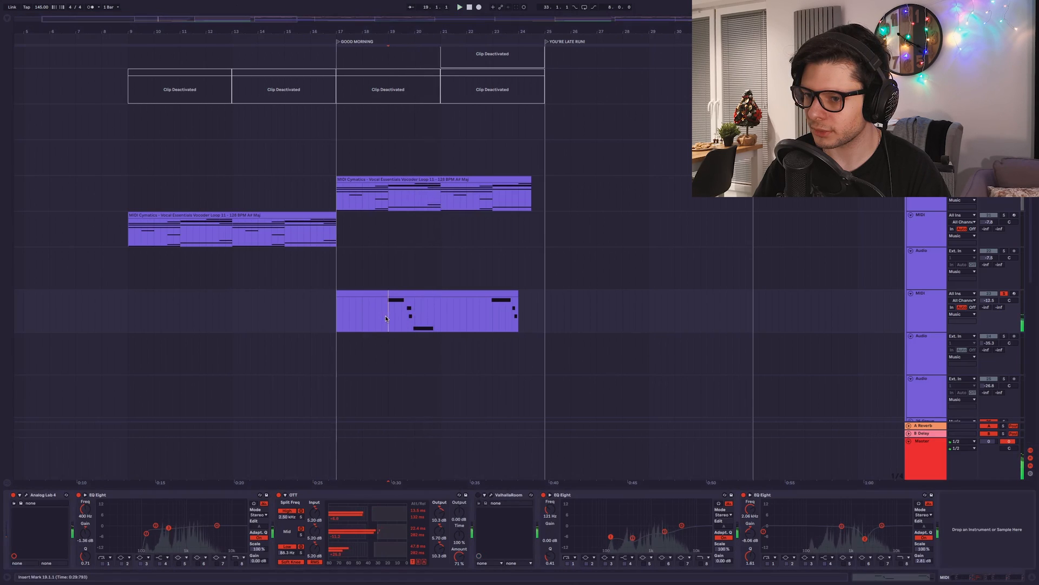
{"action": "key", "text": "space"}
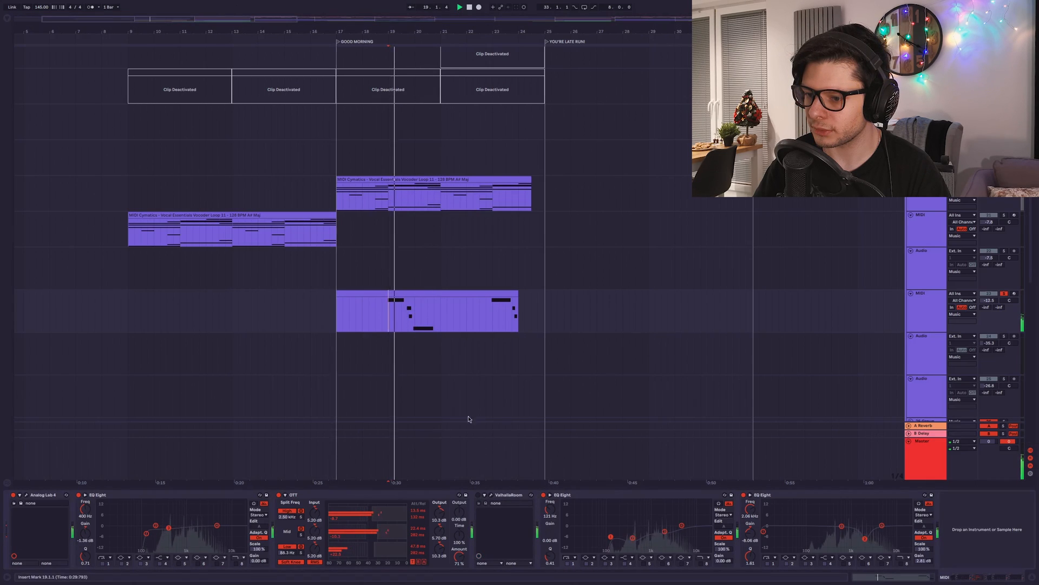
{"action": "left_click", "coordinate": [478, 495]}
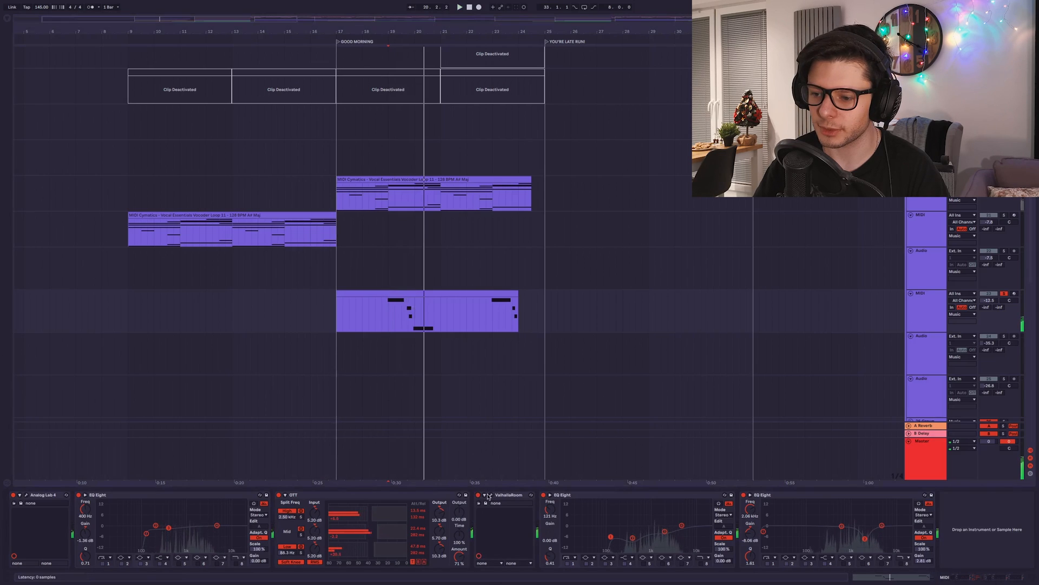
{"action": "left_click", "coordinate": [490, 495]}
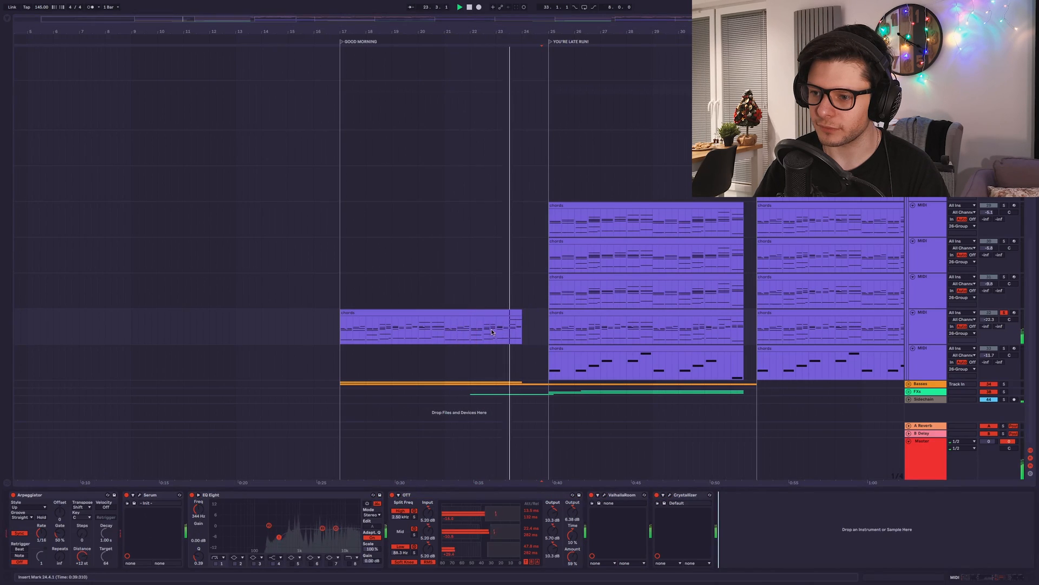
Step: Audition the soloed arpeggiated chords layer under GOOD MORNING, then the MIDI and audio layers of the Basses group
{"action": "left_click", "coordinate": [490, 323]}
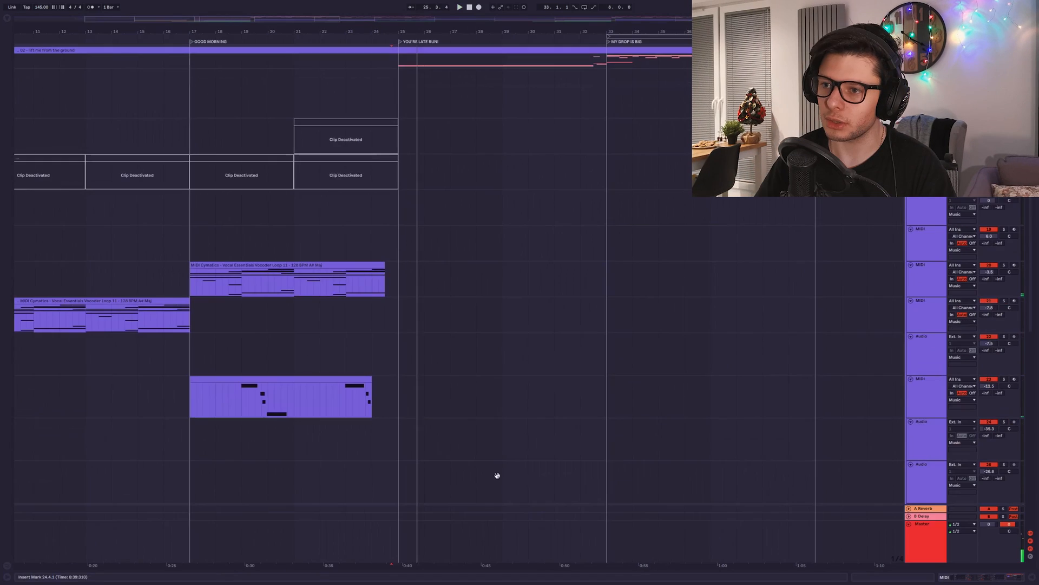
{"action": "mouse_move", "coordinate": [497, 475]}
{"action": "left_mouse_down"}
{"action": "mouse_move", "coordinate": [538, 310]}
{"action": "mouse_move", "coordinate": [508, 475]}
{"action": "left_mouse_up"}
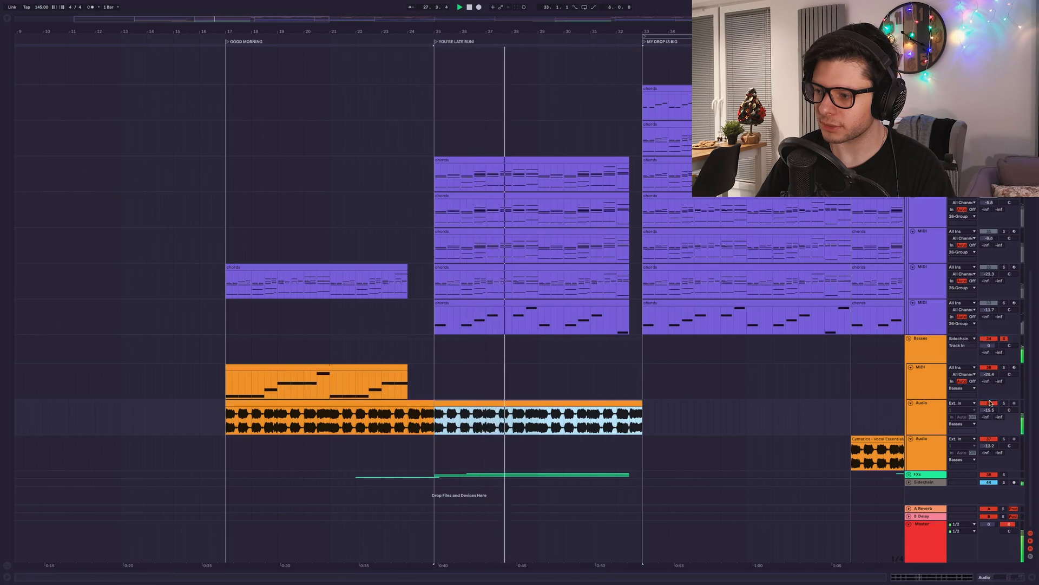
{"action": "left_click", "coordinate": [323, 368]}
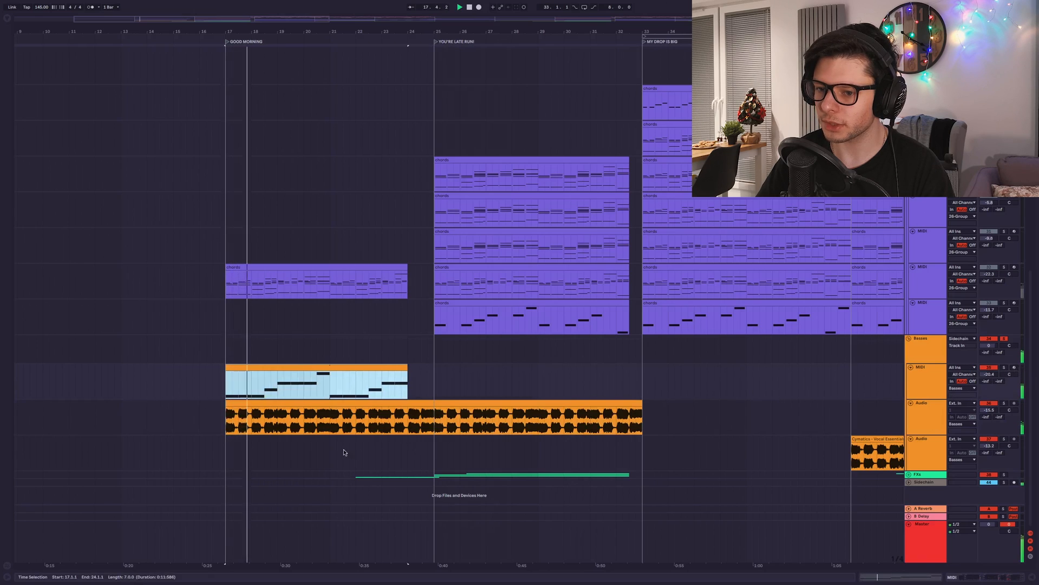
{"action": "left_click", "coordinate": [362, 428]}
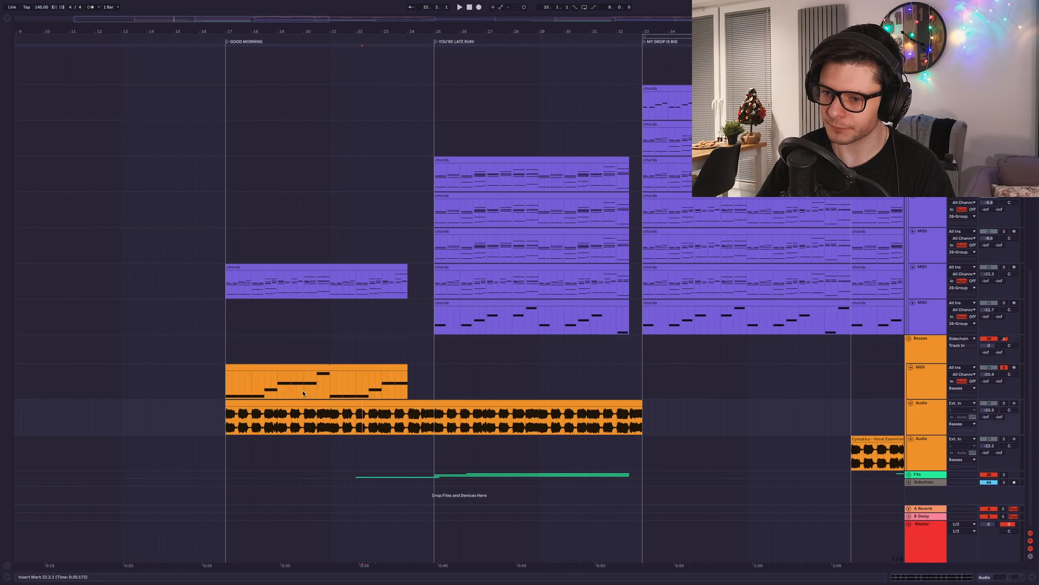
Step: Play the soloed FXs group through the risers and impacts leading up to bar 33
{"action": "scroll", "coordinate": [428, 382], "scroll_direction": "up", "scroll_amount": 10}
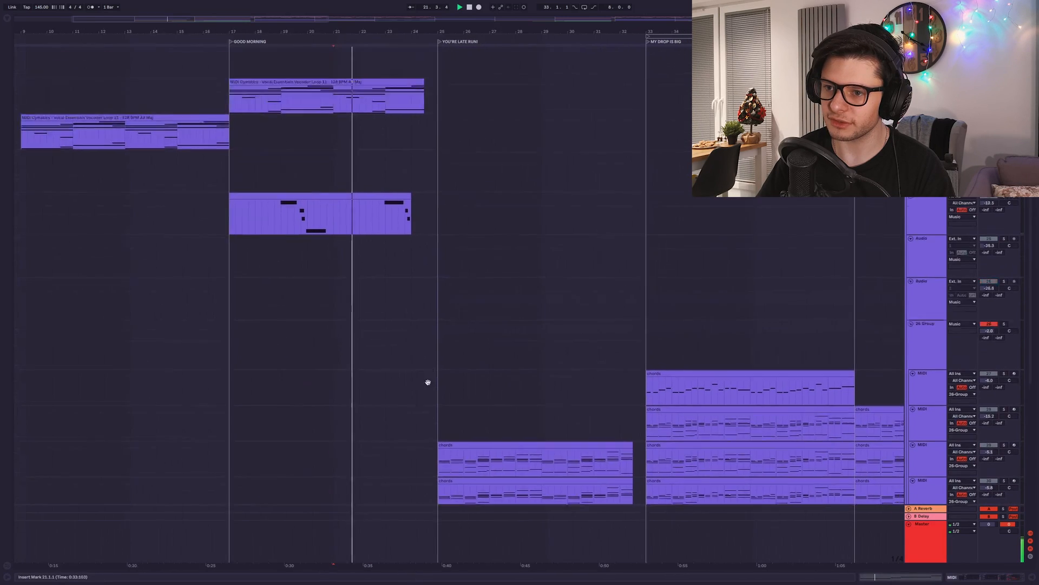
{"action": "scroll", "coordinate": [440, 466], "scroll_direction": "down", "scroll_amount": 15}
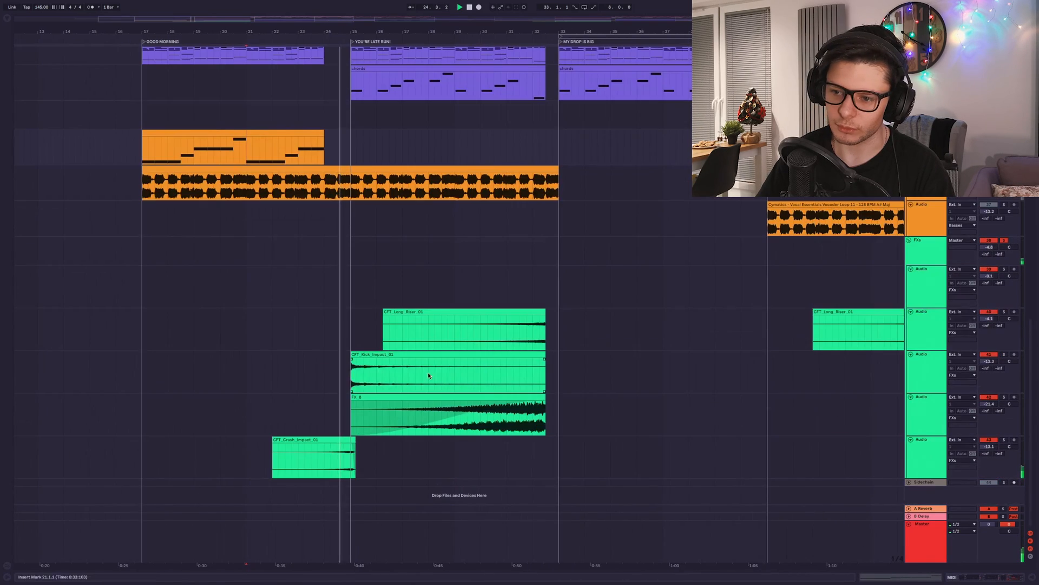
{"action": "left_click", "coordinate": [517, 373]}
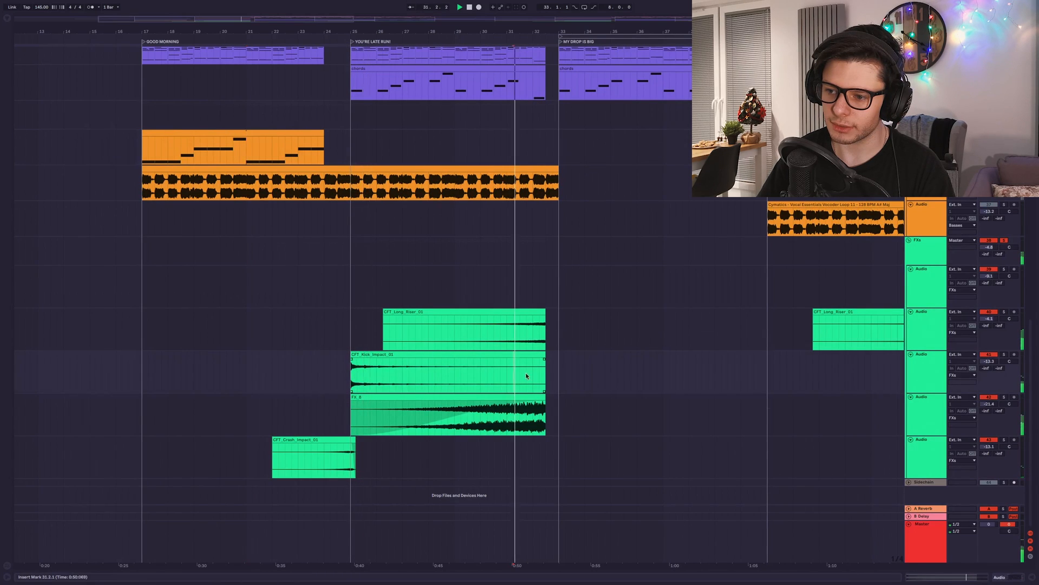
{"action": "left_click_drag", "start_coordinate": [758, 373], "coordinate": [461, 378]}
{"action": "scroll", "coordinate": [461, 378], "scroll_direction": "down", "scroll_amount": 5}
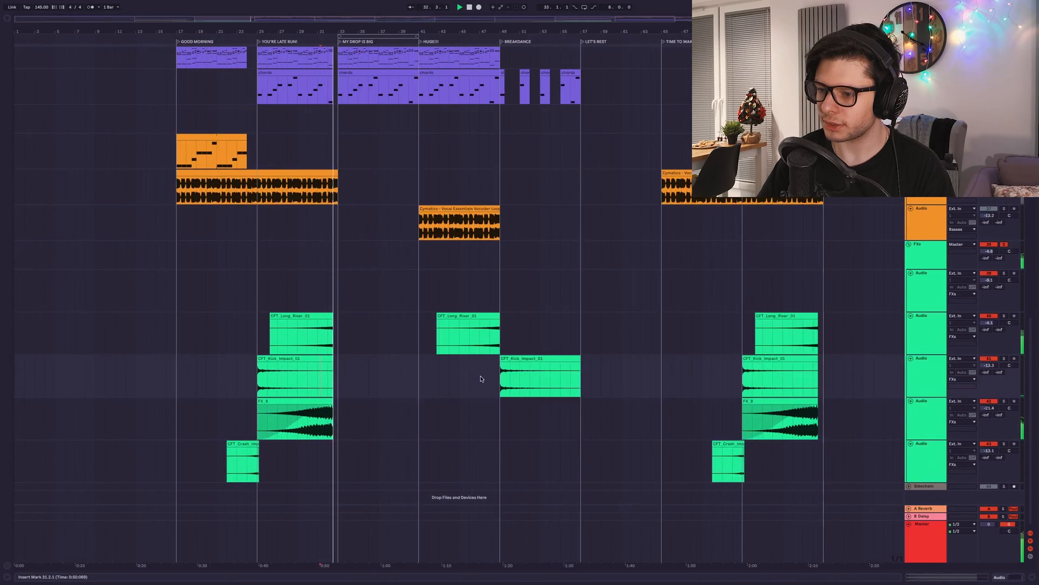
Step: Return to the chord layers under YOU'RE LATE RUN! and play them from bar 25
{"action": "scroll", "coordinate": [480, 379], "scroll_direction": "up", "scroll_amount": 3}
{"action": "left_click_drag", "start_coordinate": [217, 116], "coordinate": [372, 294]}
{"action": "scroll", "coordinate": [371, 293], "scroll_direction": "up", "scroll_amount": 3}
{"action": "scroll", "coordinate": [554, 169], "scroll_direction": "up", "scroll_amount": 4}
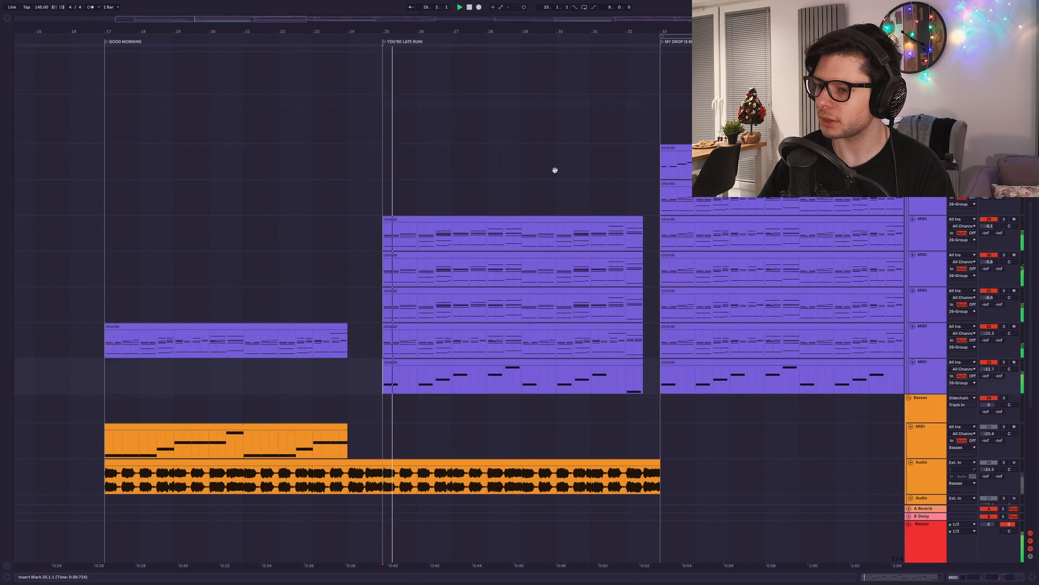
Step: Listen to the chord layers through the YOU'RE LATE RUN! section and stop playback
{"action": "left_click", "coordinate": [548, 203]}
{"action": "left_click_drag", "start_coordinate": [615, 194], "coordinate": [584, 253]}
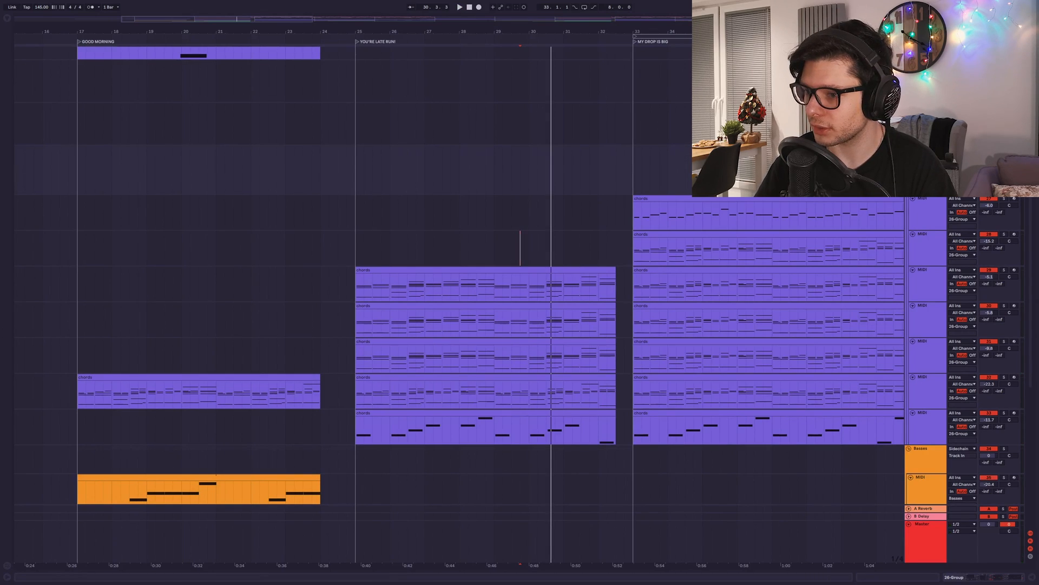
{"action": "key", "text": "space"}
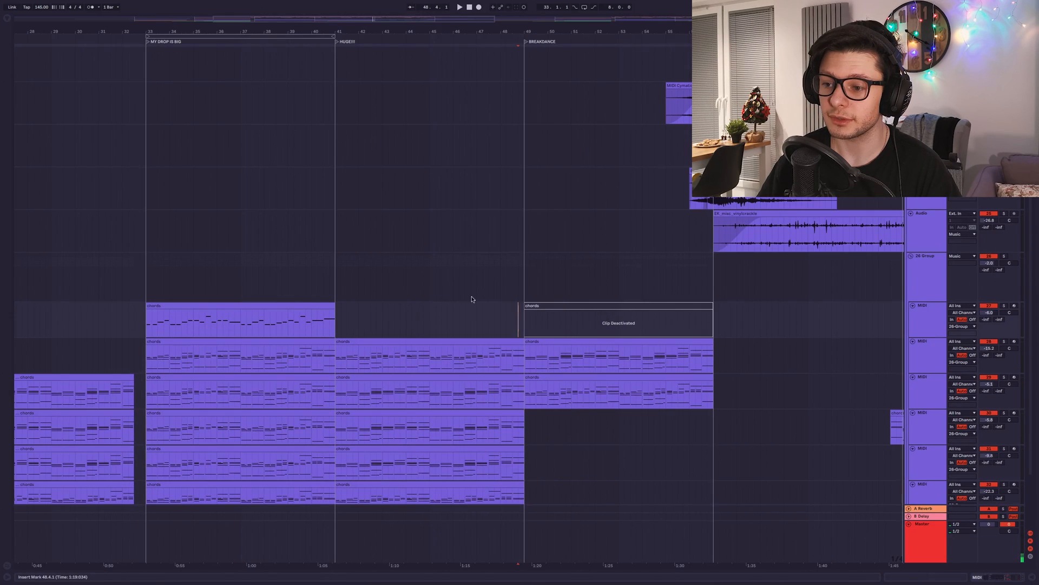
Step: Play the BREAKDANCE section from bar 49 and briefly solo the third chord layer of 26-Group
{"action": "left_click_drag", "start_coordinate": [531, 368], "coordinate": [431, 515]}
{"action": "left_click_drag", "start_coordinate": [411, 255], "coordinate": [419, 358]}
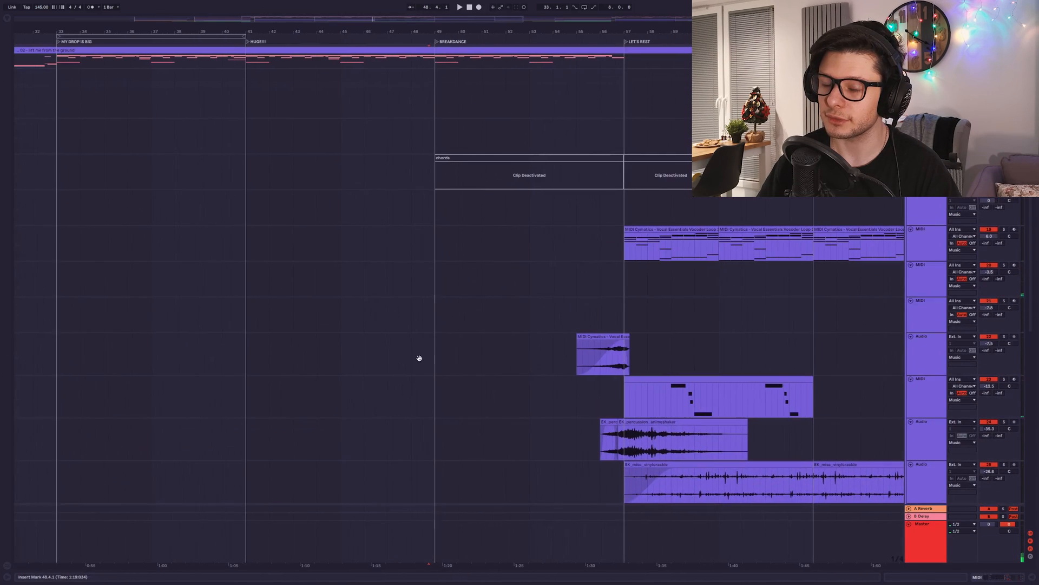
{"action": "left_click_drag", "start_coordinate": [552, 218], "coordinate": [543, 89]}
{"action": "left_click_drag", "start_coordinate": [444, 514], "coordinate": [496, 310]}
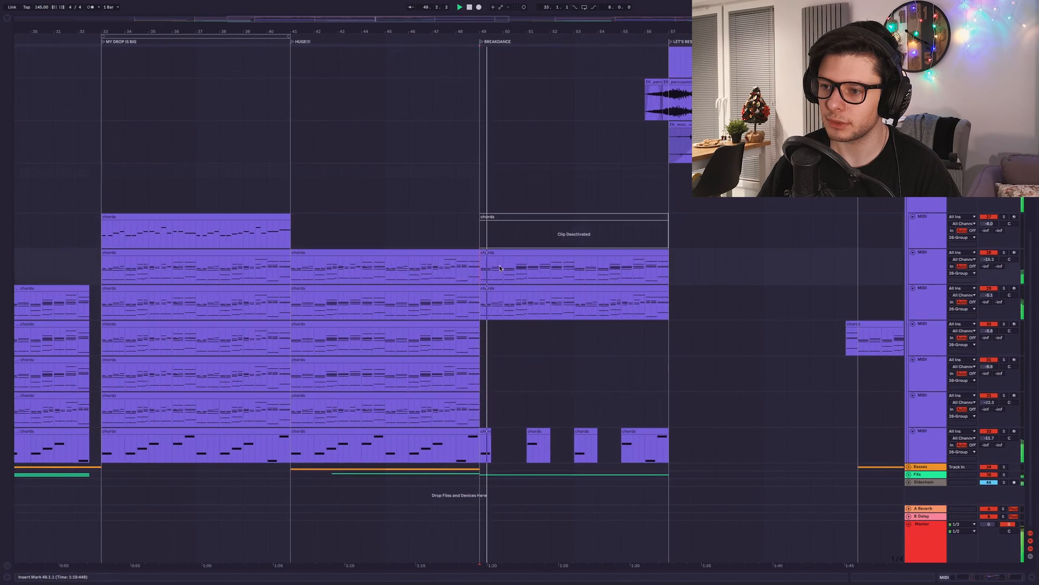
{"action": "left_click", "coordinate": [1003, 288]}
{"action": "left_click", "coordinate": [1004, 288]}
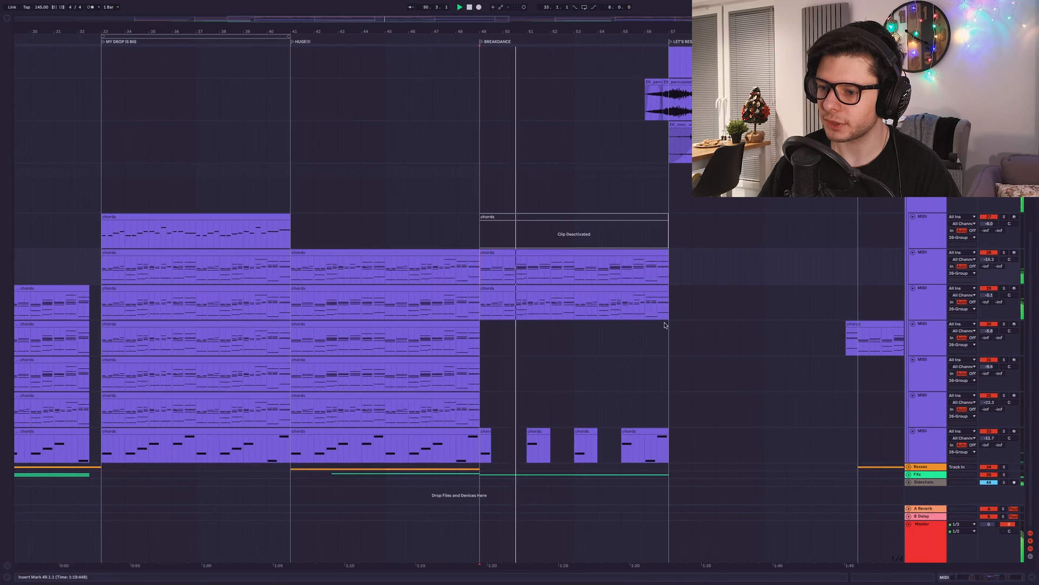
Step: Audition the lowest chord layer under BREAKDANCE in solo, followed by the third and second layers
{"action": "left_click", "coordinate": [1004, 432]}
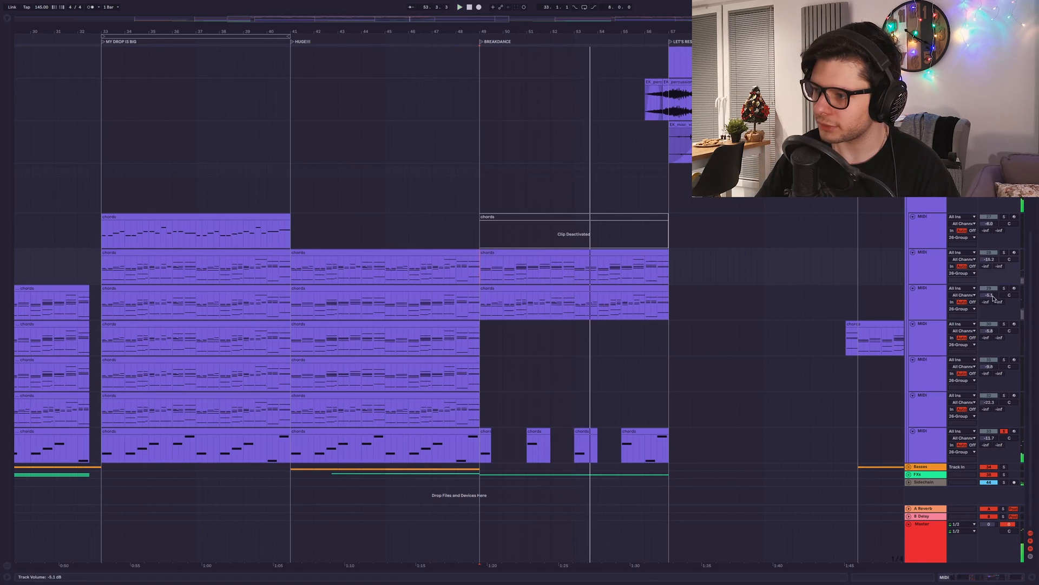
{"action": "left_click", "coordinate": [606, 289]}
{"action": "key", "text": "space"}
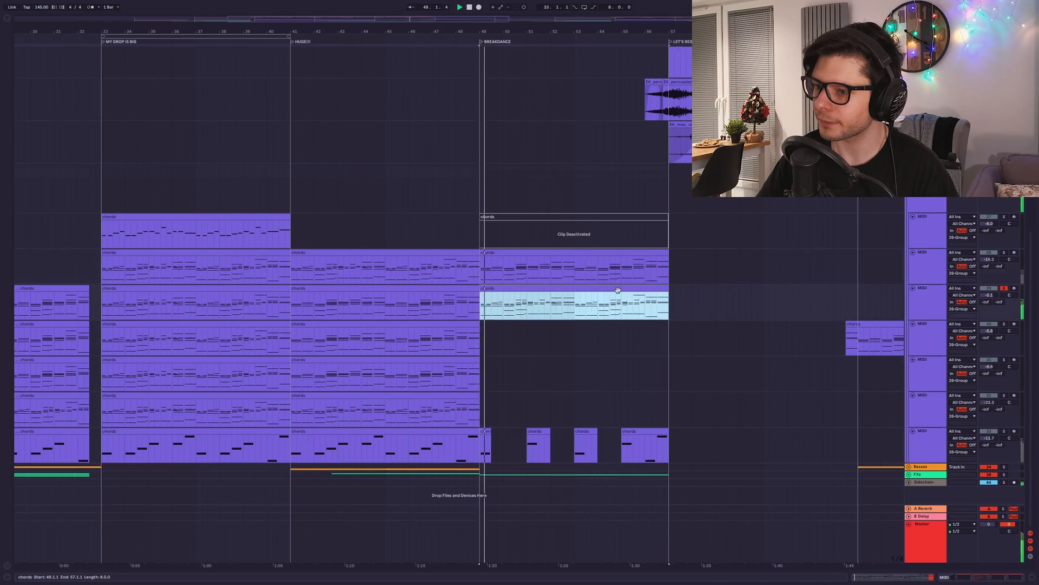
{"action": "left_click", "coordinate": [1004, 252]}
{"action": "left_click", "coordinate": [1004, 252]}
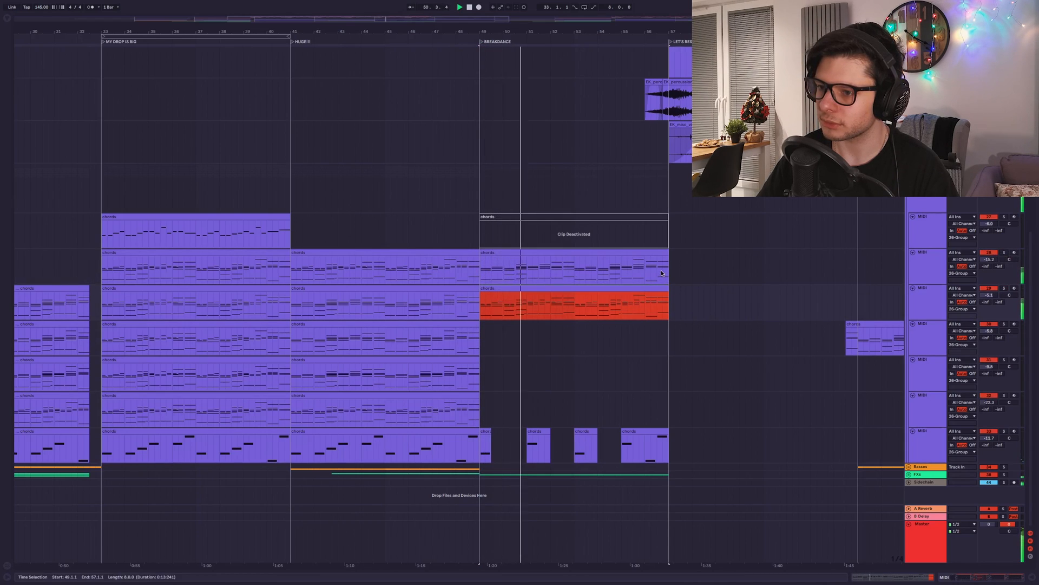
Step: Show the automation lanes and examine the 26-Group's Auto Filter and LFOTool automation together with its device chain
{"action": "scroll", "coordinate": [631, 367], "scroll_direction": "up", "scroll_amount": 10}
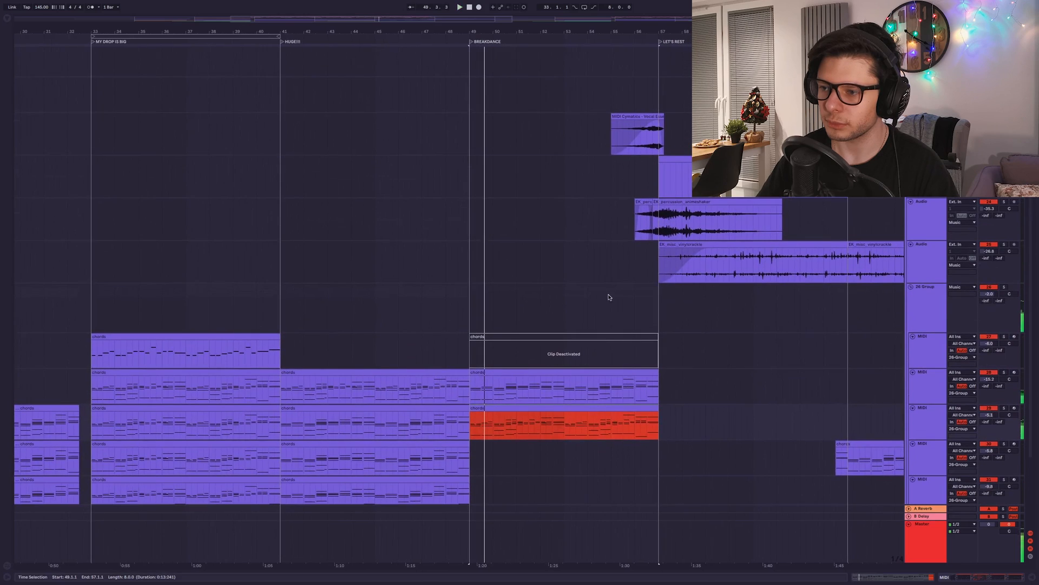
{"action": "left_click", "coordinate": [524, 213]}
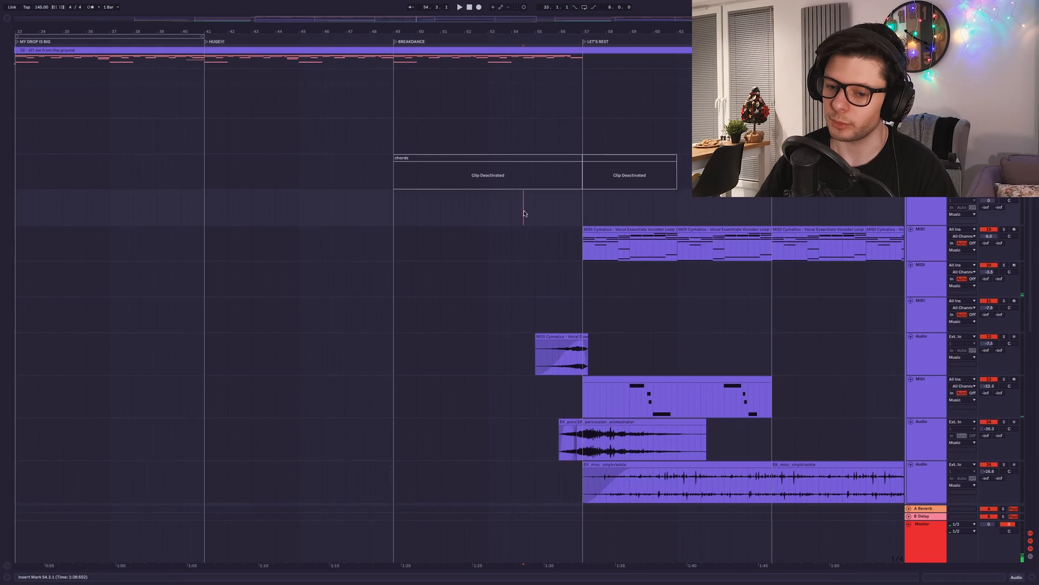
{"action": "key", "text": "a"}
{"action": "scroll", "coordinate": [482, 295], "scroll_direction": "down", "scroll_amount": 6}
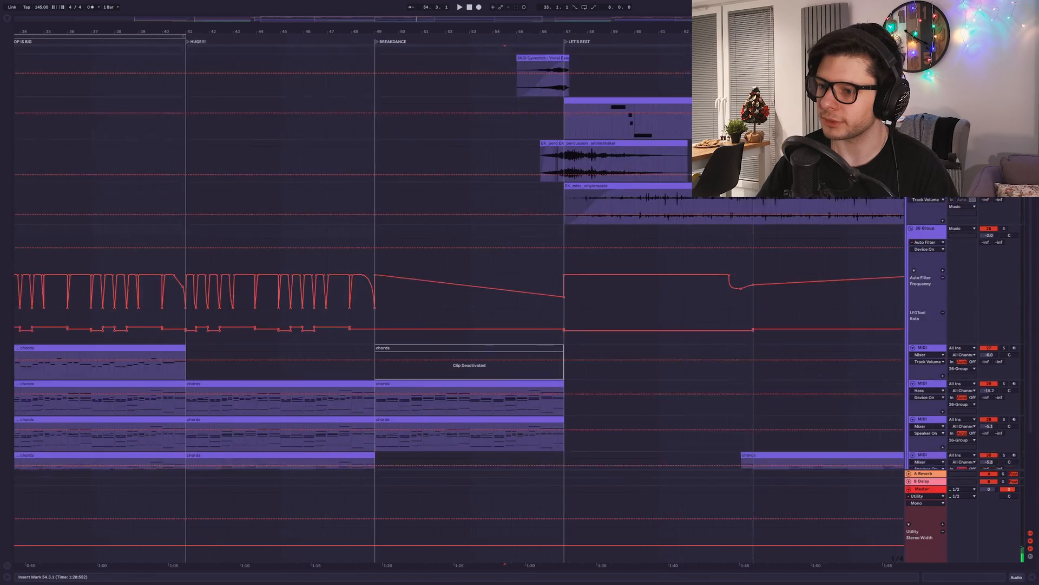
{"action": "double_click", "coordinate": [926, 216]}
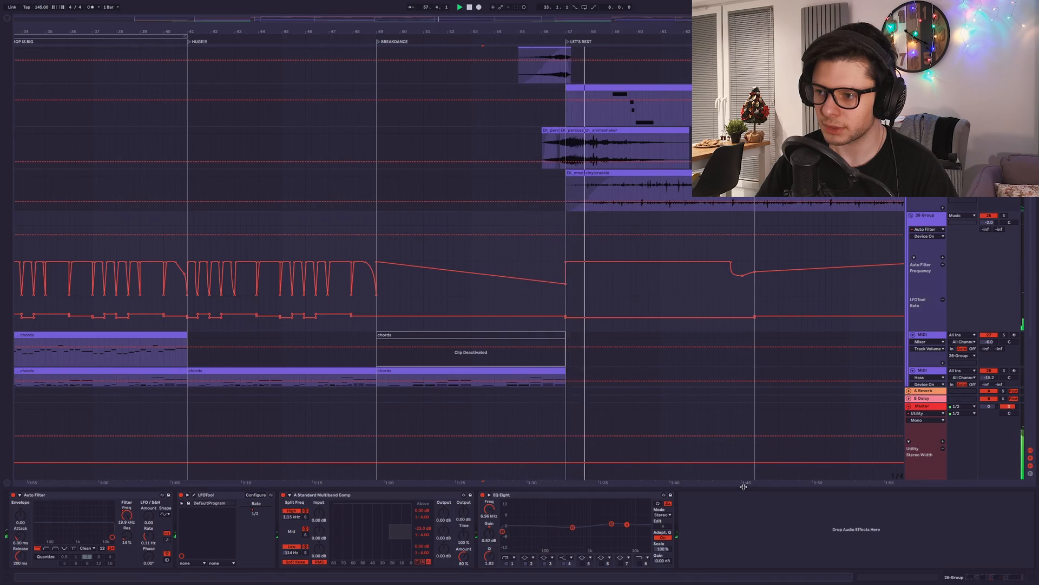
Step: Hide the automation and follow the vocoder, percussion and vinyl layers through LET'S REST, closing the device view
{"action": "key", "text": "a"}
{"action": "left_click_drag", "start_coordinate": [740, 169], "coordinate": [598, 323]}
{"action": "scroll", "coordinate": [580, 313], "scroll_direction": "up", "scroll_amount": 3}
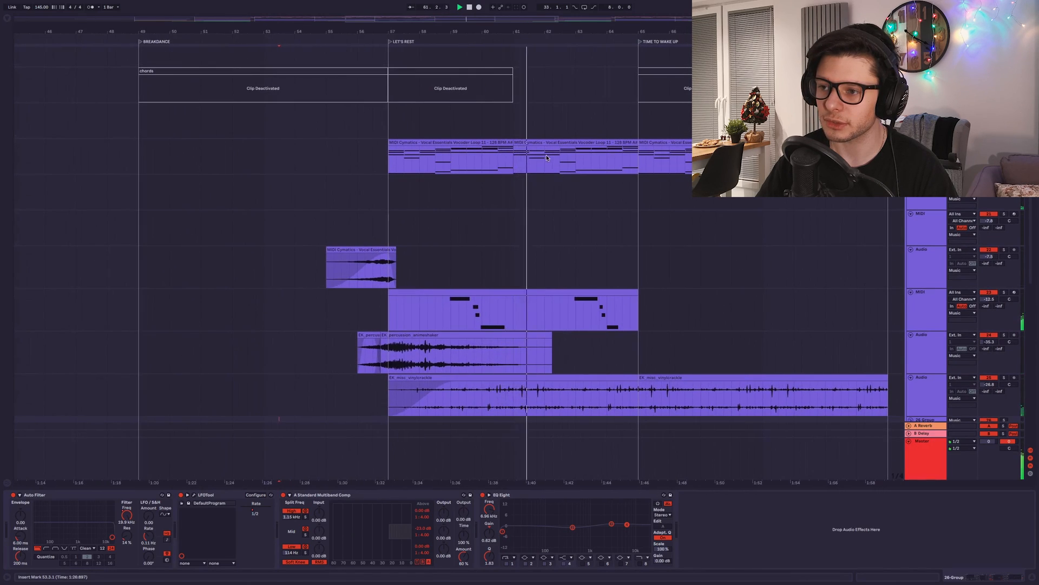
{"action": "scroll", "coordinate": [546, 158], "scroll_direction": "down", "scroll_amount": 2}
{"action": "left_click_drag", "start_coordinate": [579, 171], "coordinate": [542, 142]}
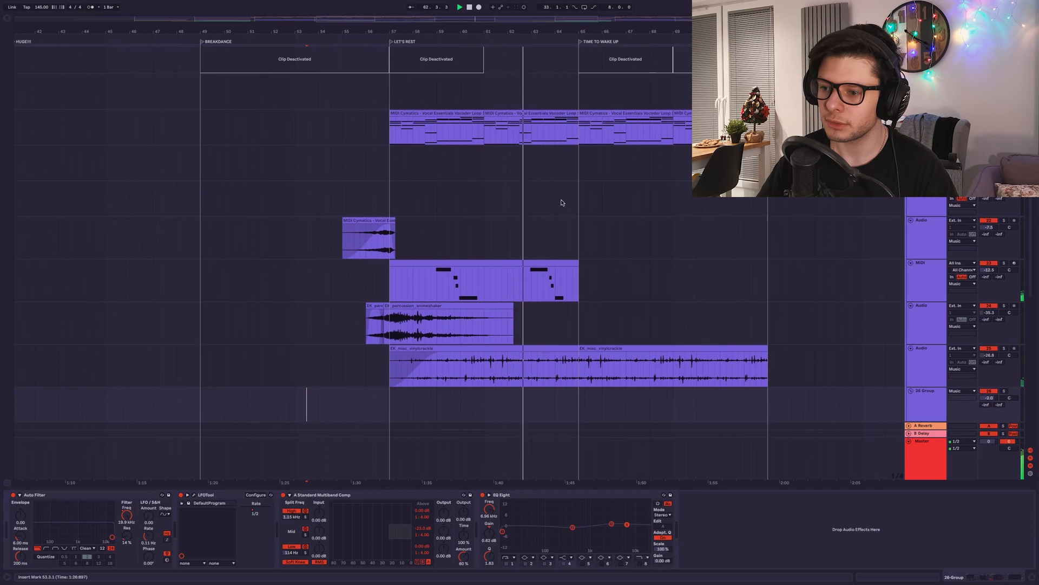
{"action": "left_click_drag", "start_coordinate": [561, 202], "coordinate": [485, 267]}
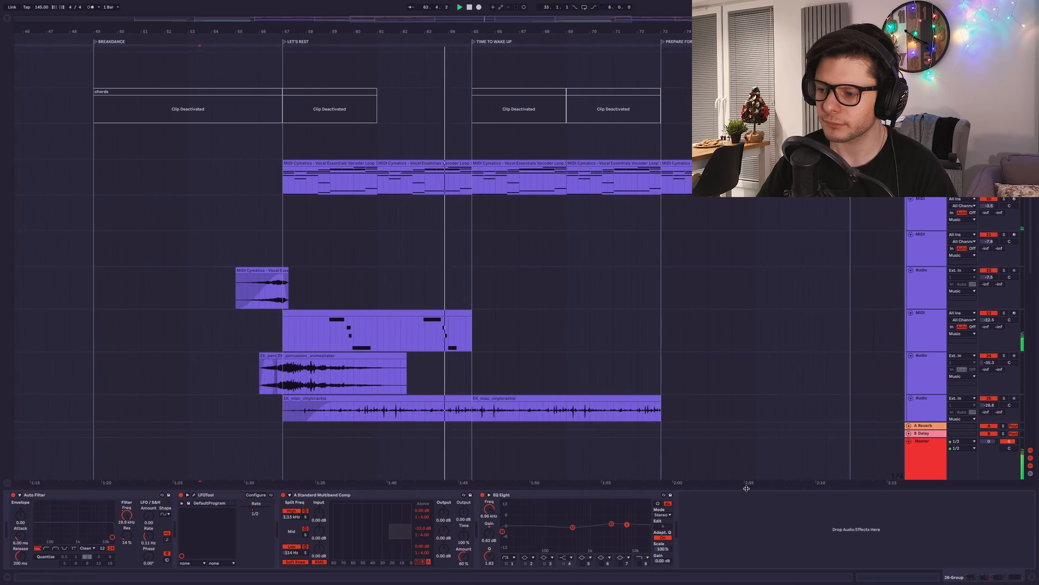
{"action": "left_click_drag", "start_coordinate": [746, 488], "coordinate": [745, 528]}
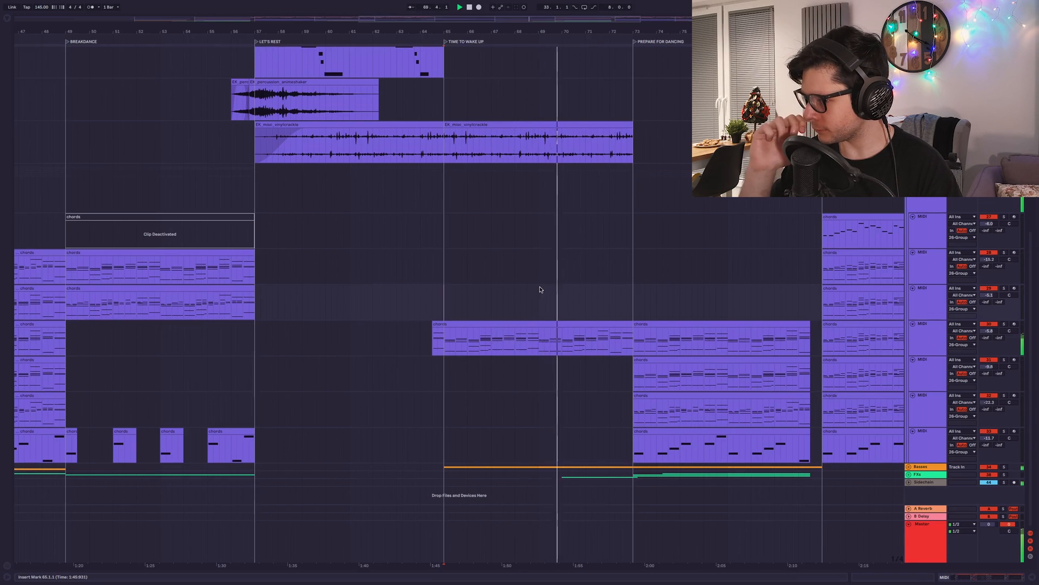
Step: Follow the chord layers from TIME TO WAKE UP onward and listen to the start of SAY GOODBYE
{"action": "left_click_drag", "start_coordinate": [624, 291], "coordinate": [526, 293]}
{"action": "scroll", "coordinate": [531, 293], "scroll_direction": "down", "scroll_amount": 2}
{"action": "left_click_drag", "start_coordinate": [577, 268], "coordinate": [517, 262]}
{"action": "scroll", "coordinate": [517, 261], "scroll_direction": "down", "scroll_amount": 3}
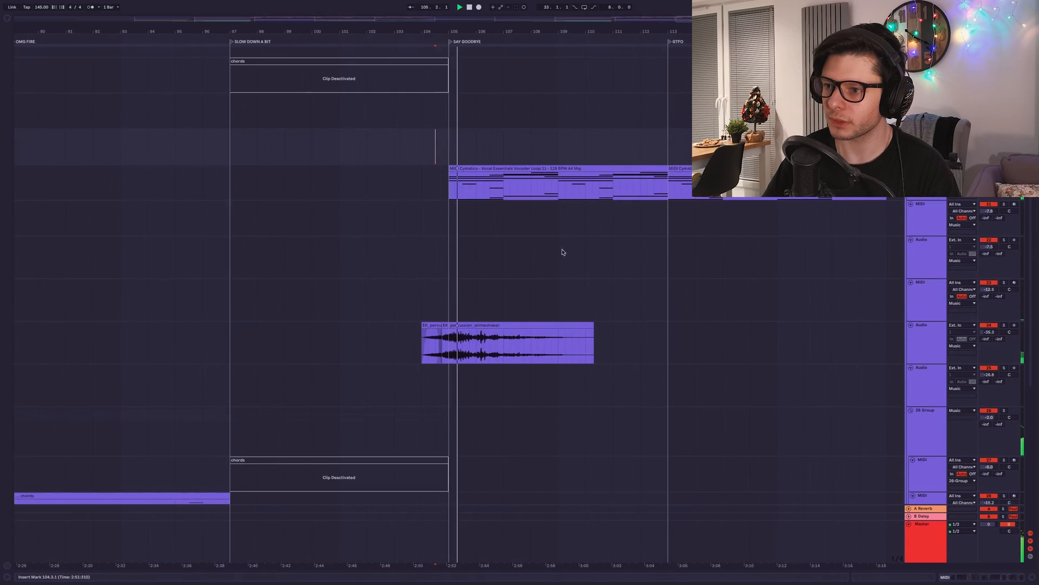
Step: Compare the earlier vocoder clips by playing the one before GOOD MORNING and the one at bar 17
{"action": "scroll", "coordinate": [564, 249], "scroll_direction": "down", "scroll_amount": 3}
{"action": "scroll", "coordinate": [495, 230], "scroll_direction": "down", "scroll_amount": 2}
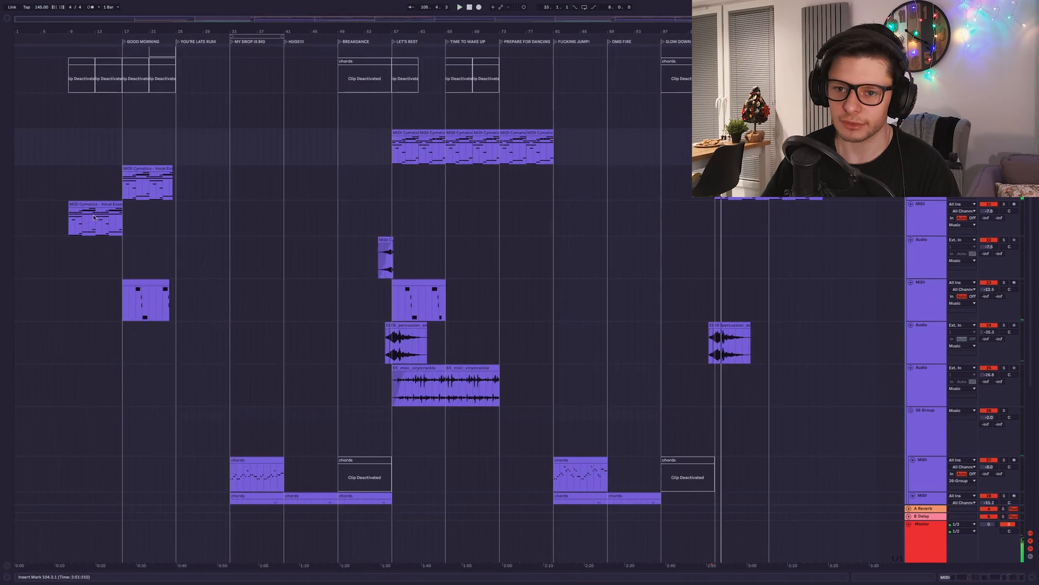
{"action": "left_click", "coordinate": [79, 203]}
{"action": "key", "text": "space"}
{"action": "left_click", "coordinate": [140, 166]}
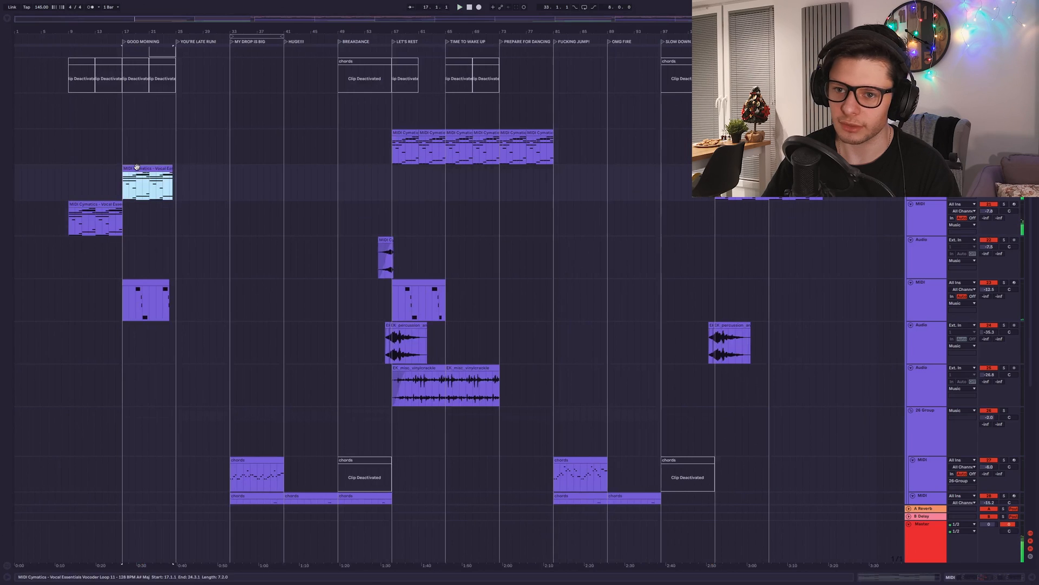
{"action": "key", "text": "space"}
{"action": "scroll", "coordinate": [141, 252], "scroll_direction": "up", "scroll_amount": 3}
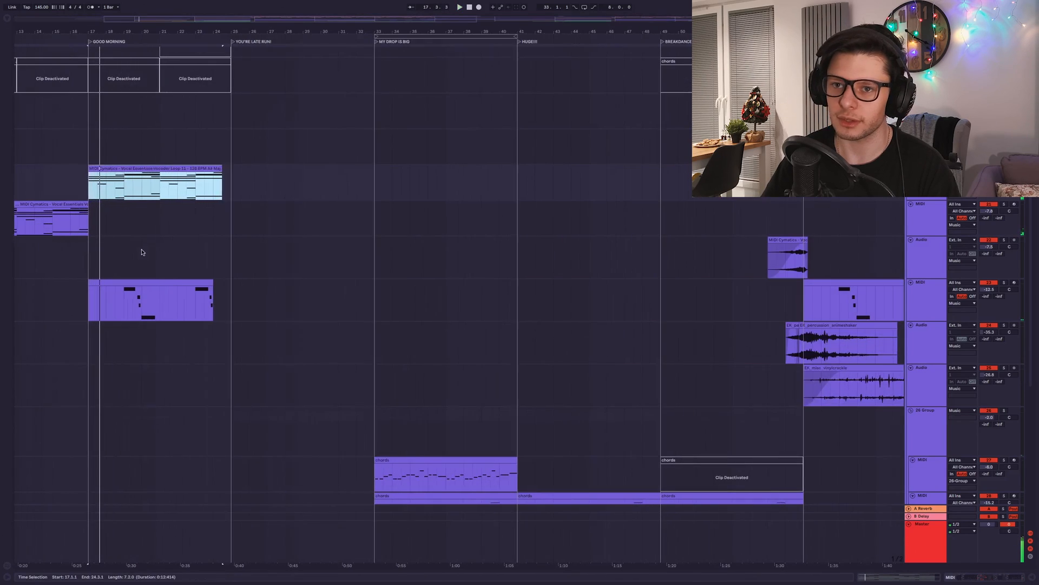
{"action": "scroll", "coordinate": [604, 314], "scroll_direction": "down", "scroll_amount": 3}
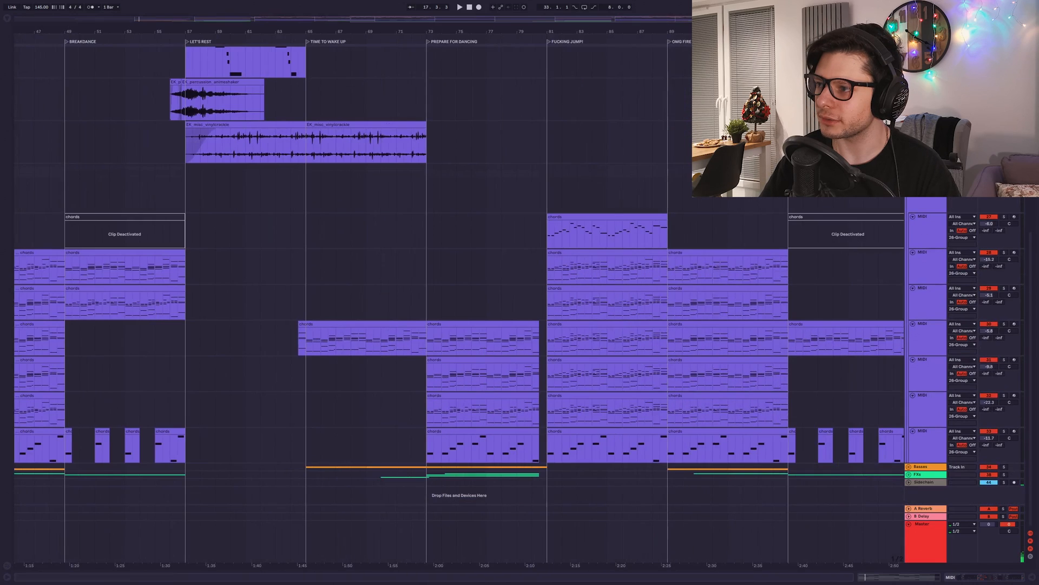
Step: Show the automation lanes again and examine the filter, LFOTool and Master stereo width curves leading into MY DROP IS BIG
{"action": "key", "text": "a"}
{"action": "scroll", "coordinate": [394, 390], "scroll_direction": "left", "scroll_amount": 10}
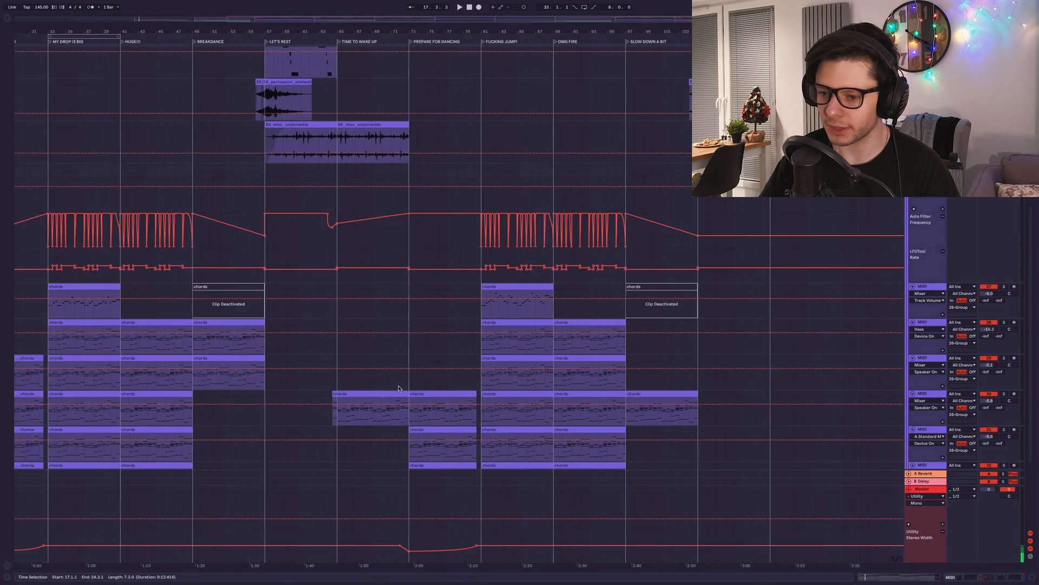
{"action": "scroll", "coordinate": [337, 430], "scroll_direction": "down", "scroll_amount": 1}
{"action": "scroll", "coordinate": [182, 449], "scroll_direction": "up", "scroll_amount": 3}
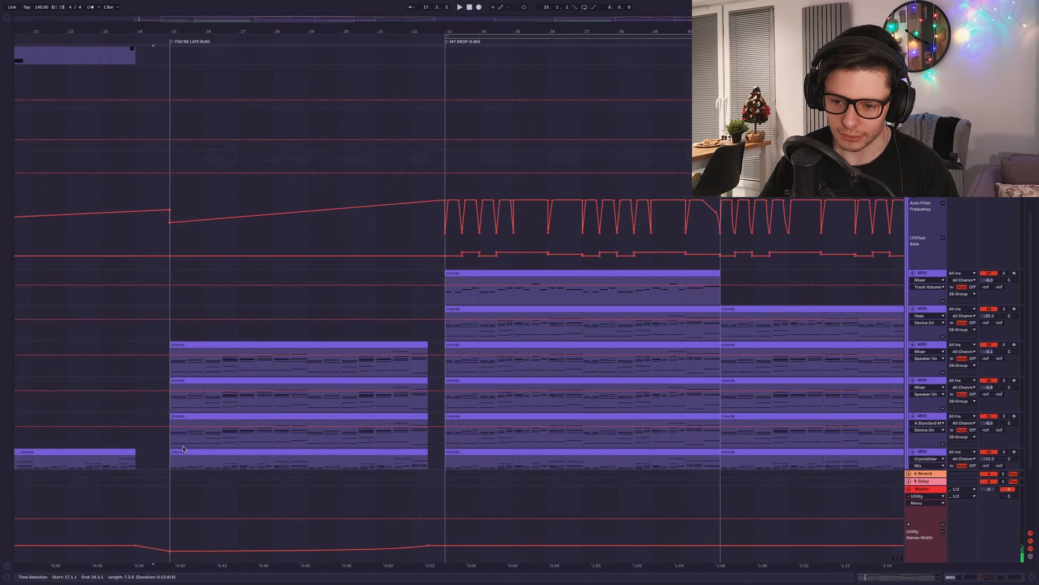
{"action": "scroll", "coordinate": [279, 378], "scroll_direction": "left", "scroll_amount": 3}
{"action": "scroll", "coordinate": [290, 354], "scroll_direction": "down", "scroll_amount": 5}
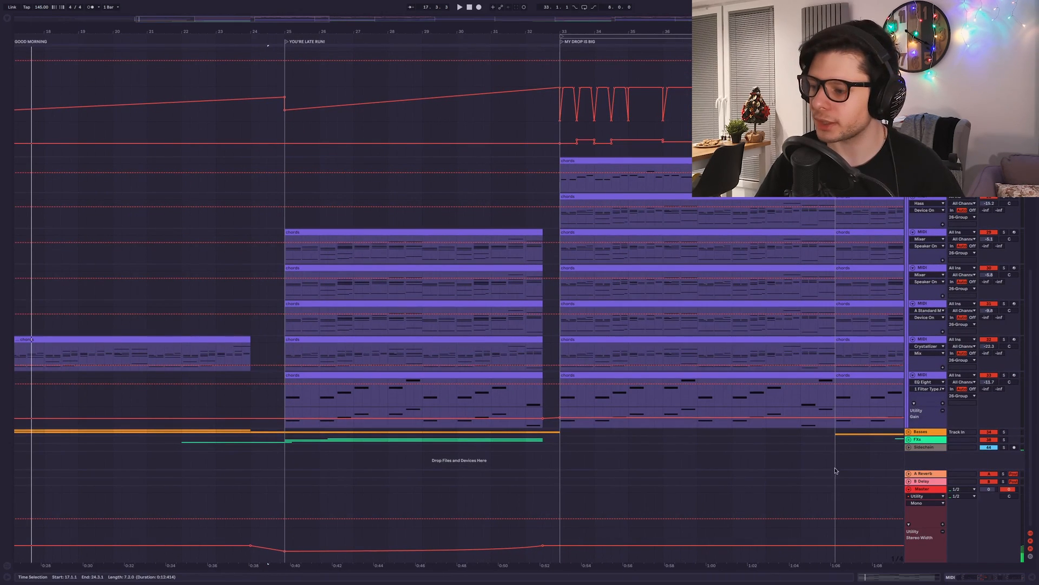
{"action": "left_click", "coordinate": [1002, 579]}
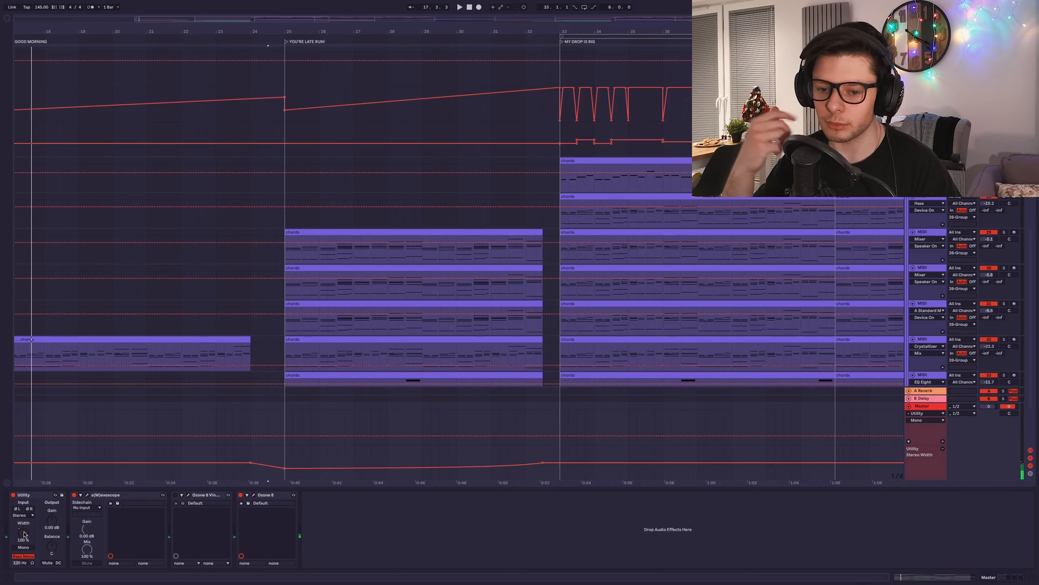
{"action": "left_click_drag", "start_coordinate": [285, 458], "coordinate": [543, 453]}
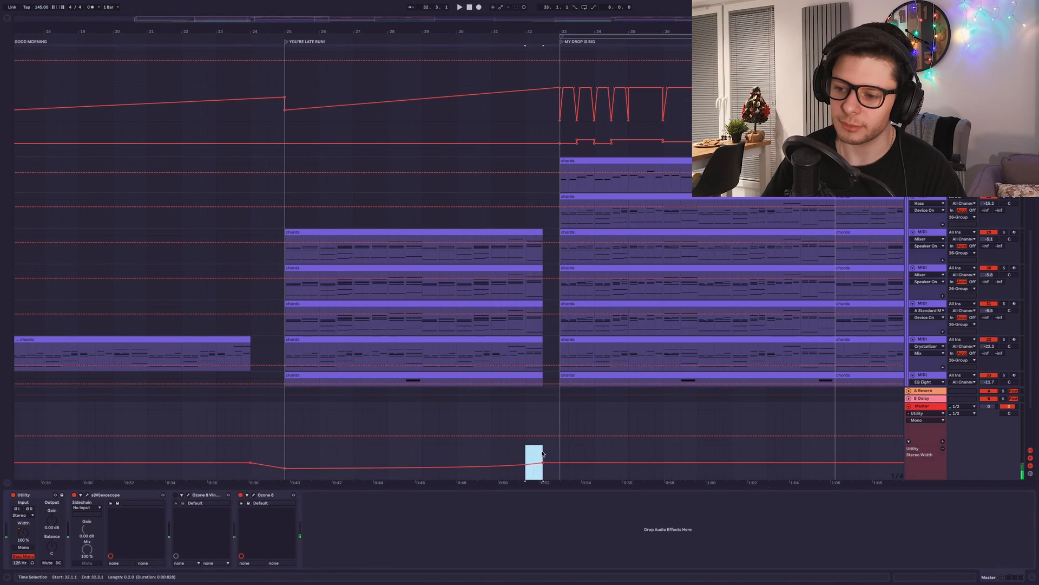
{"action": "left_click", "coordinate": [525, 454]}
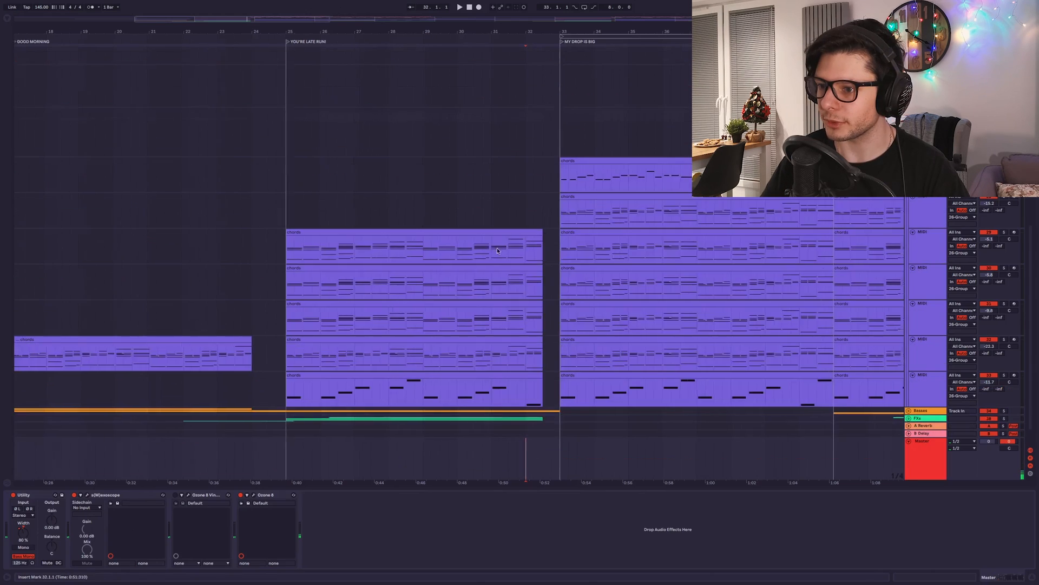
Step: View the whole arrangement, select the Master track and open its Ozone 8 window
{"action": "key", "text": "minus"}
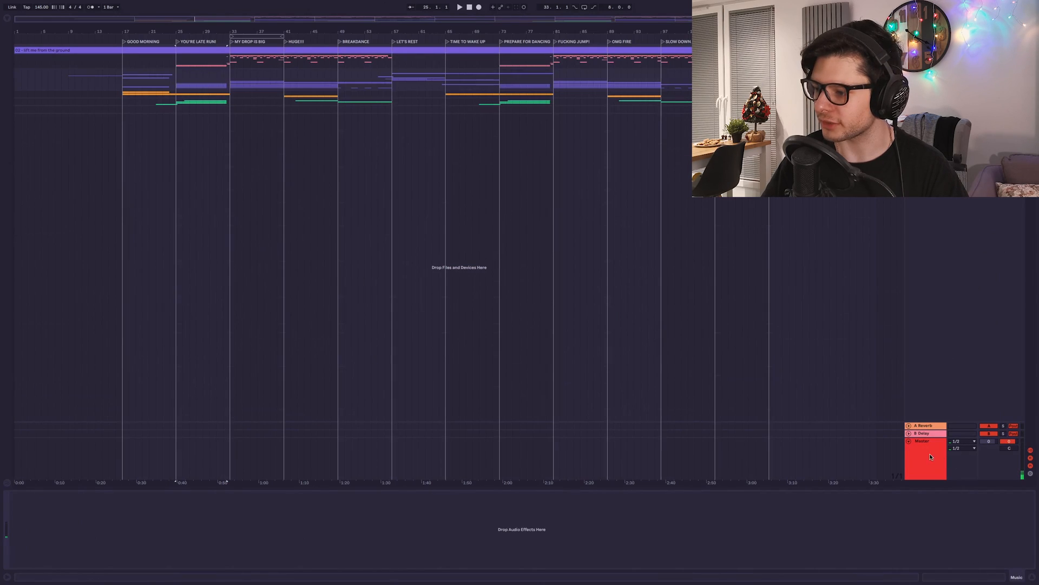
{"action": "left_click", "coordinate": [930, 456]}
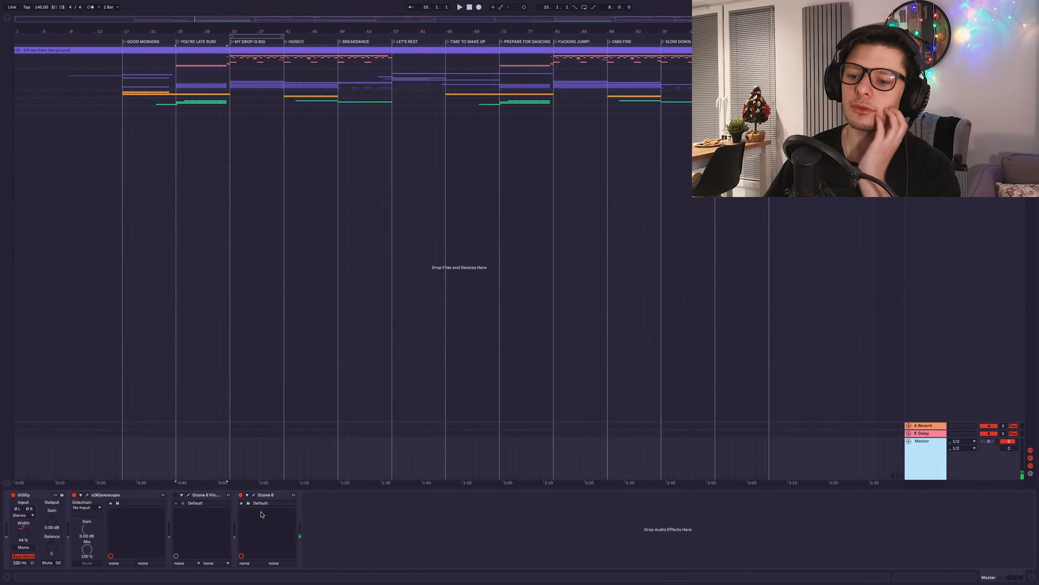
{"action": "left_click", "coordinate": [248, 495]}
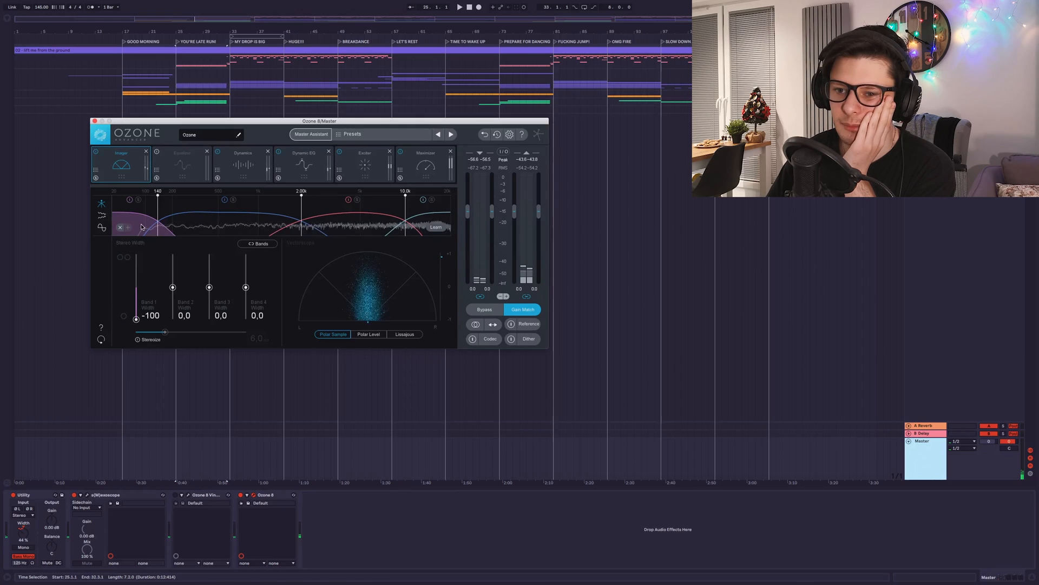
Step: Examine Ozone 8's Dynamics module while playing the drop from bar 33, stop playback and choose the Exciter module
{"action": "left_click", "coordinate": [244, 161]}
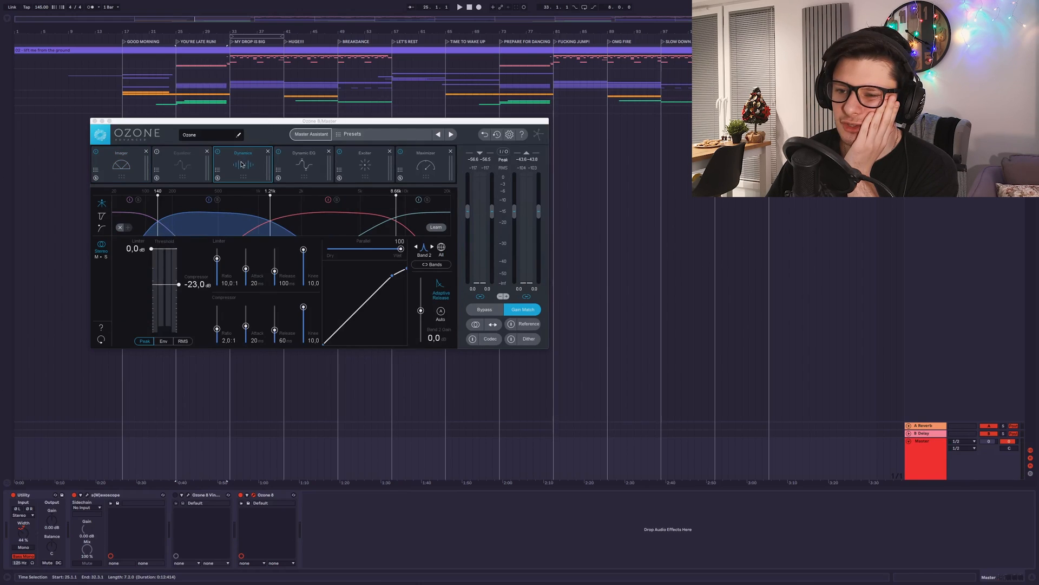
{"action": "left_click", "coordinate": [243, 79]}
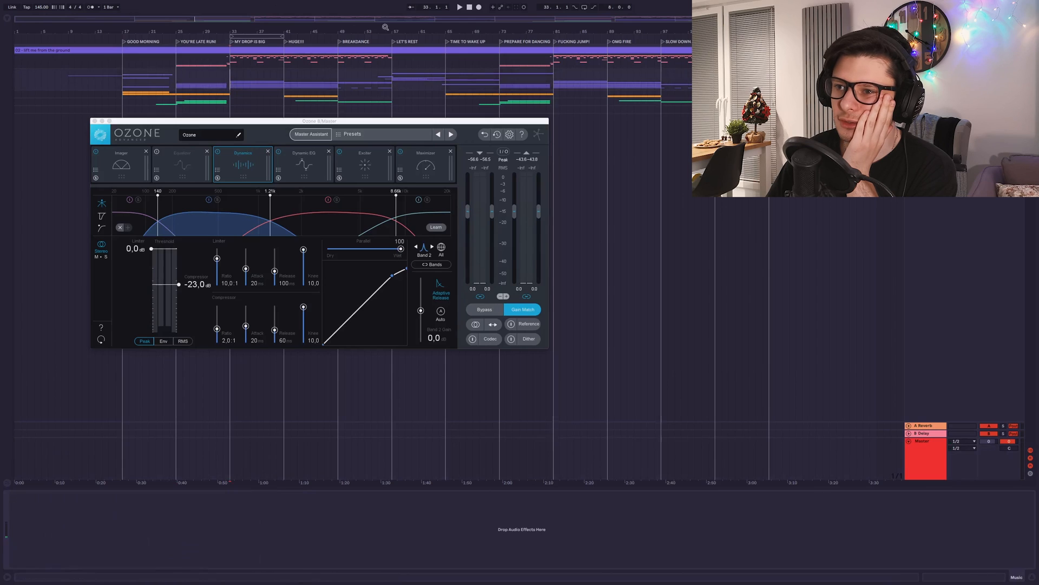
{"action": "left_click", "coordinate": [459, 7]}
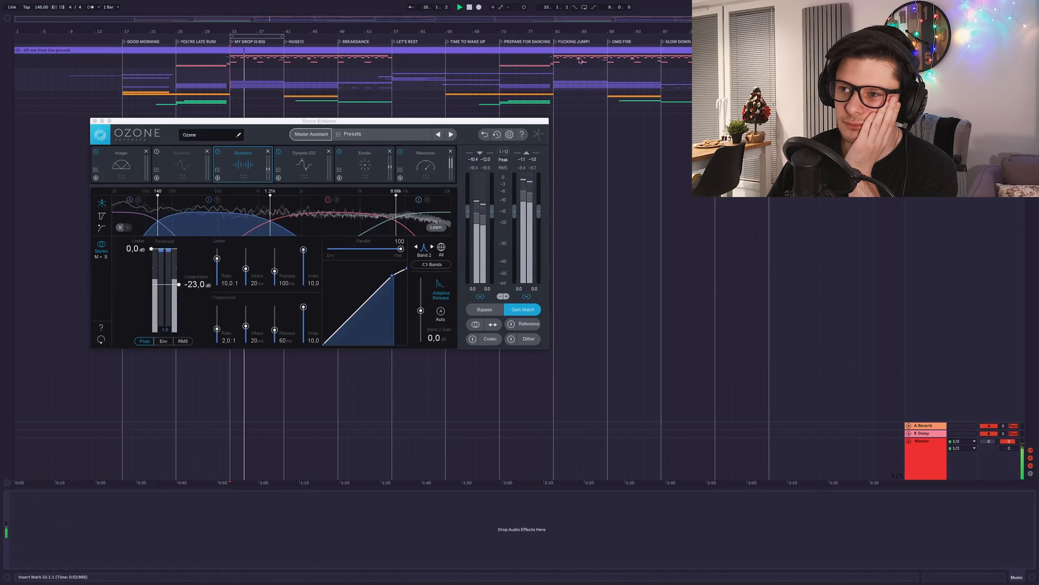
{"action": "left_click", "coordinate": [470, 8]}
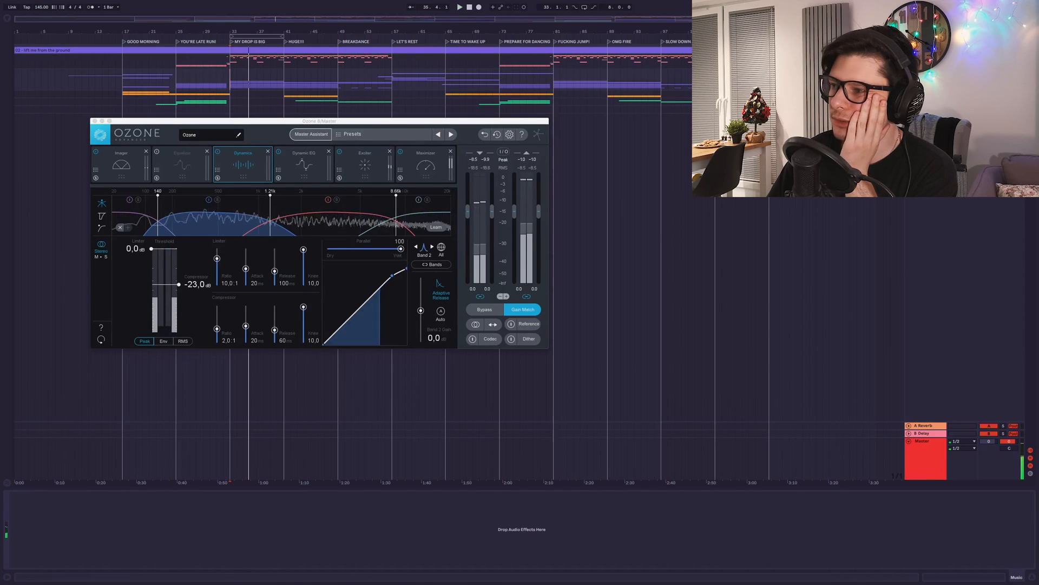
{"action": "left_click", "coordinate": [365, 164]}
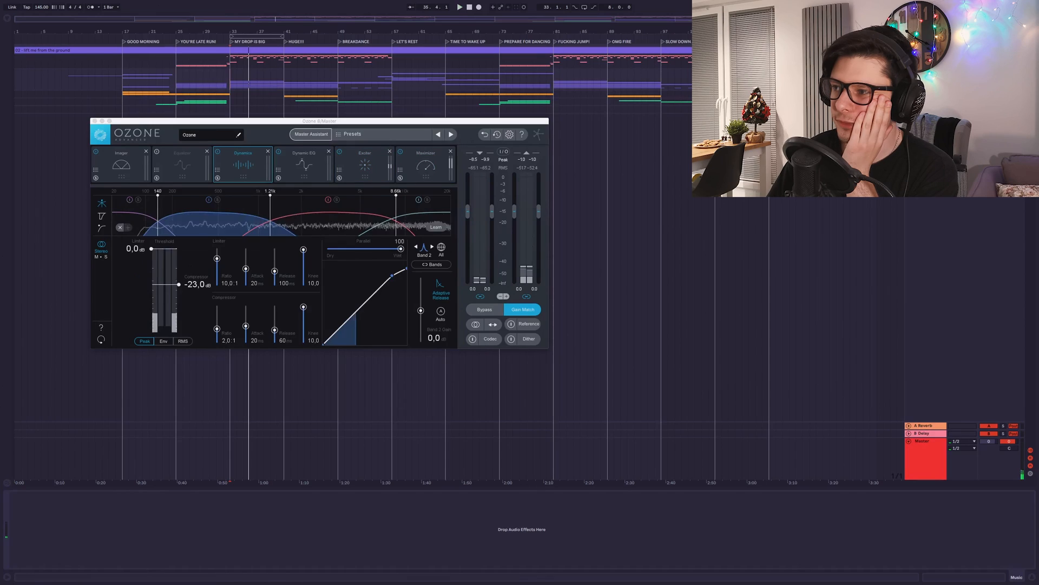
Step: Look through Ozone 8's Dynamic EQ, Exciter, Dynamics and Imager modules with playback stopped, and select the REF track
{"action": "key", "text": "space"}
{"action": "left_click", "coordinate": [313, 166]}
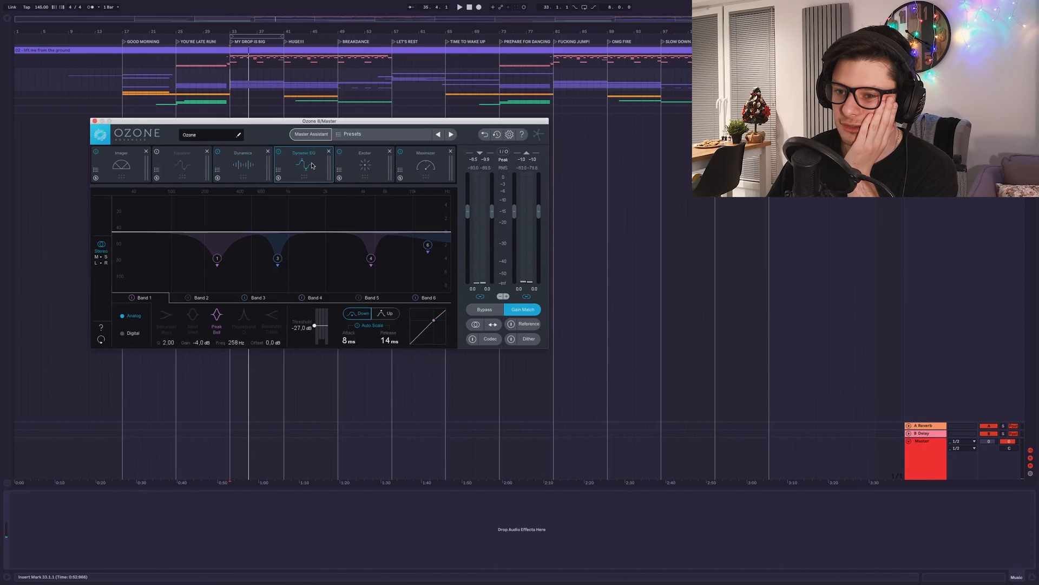
{"action": "left_click", "coordinate": [372, 169]}
{"action": "left_click", "coordinate": [243, 168]}
{"action": "left_click", "coordinate": [128, 168]}
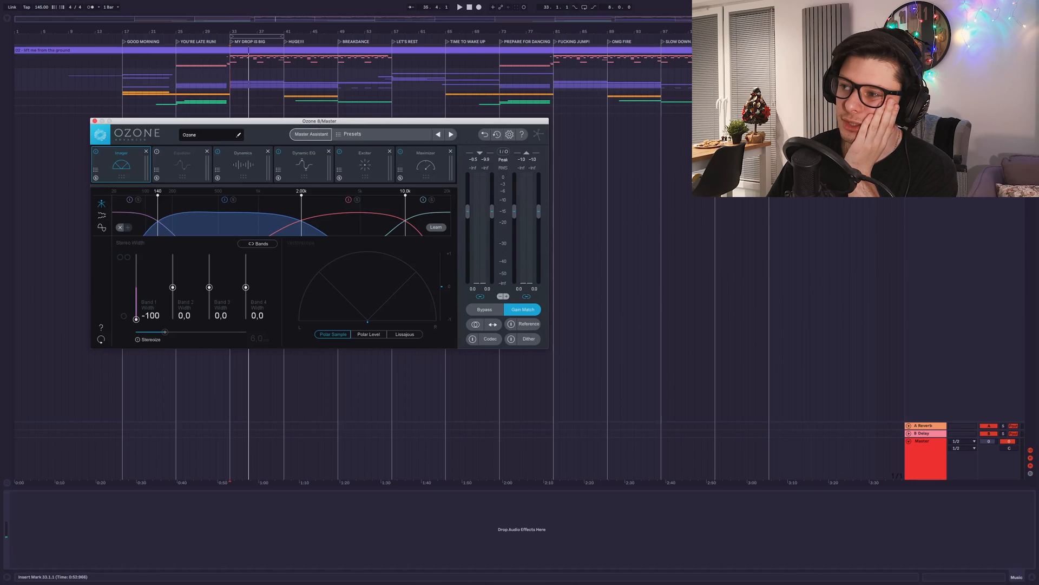
{"action": "left_click", "coordinate": [925, 51]}
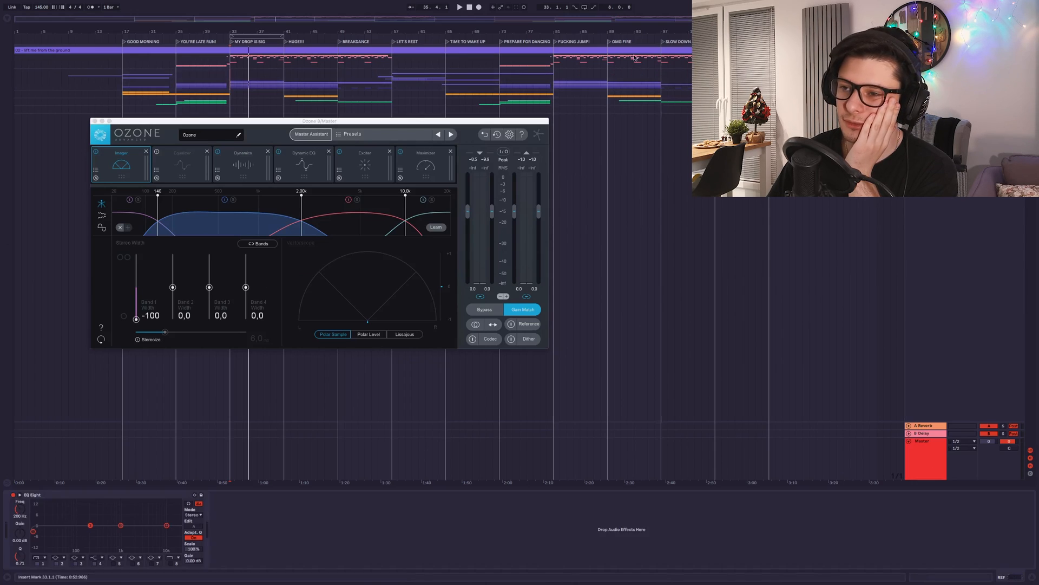
Step: Examine Ozone 8's Dynamic EQ module while playing the drop from bar 33 twice, stop playback and move the plug-in window clear of the arrangement clips
{"action": "left_click", "coordinate": [301, 167]}
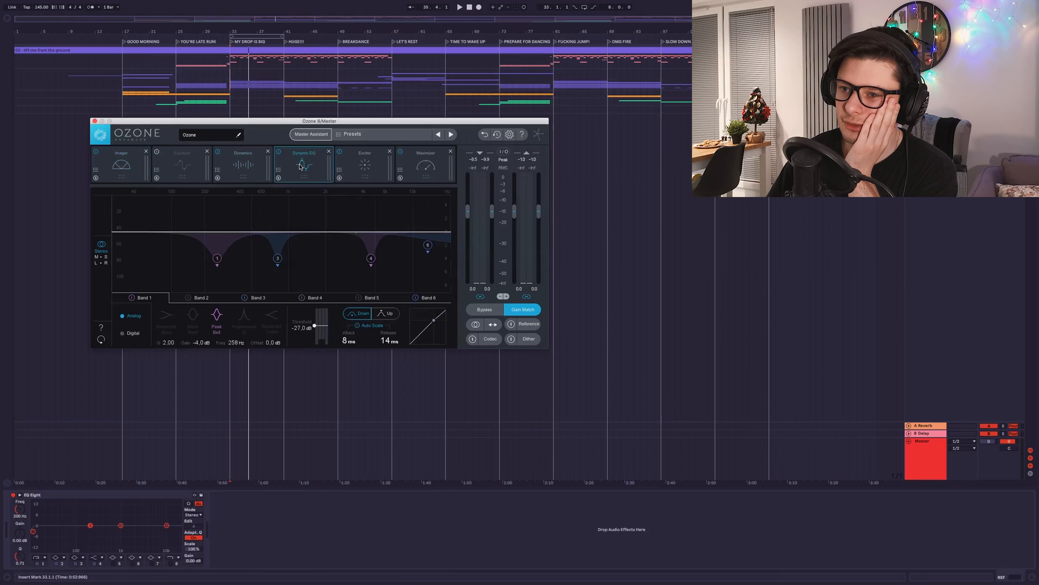
{"action": "left_click", "coordinate": [459, 7]}
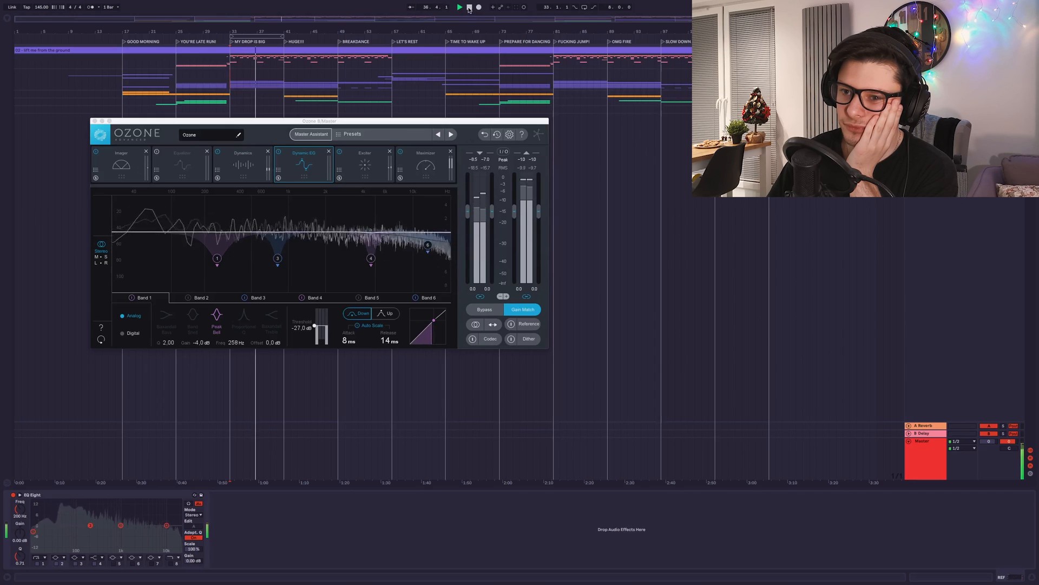
{"action": "left_click", "coordinate": [469, 8]}
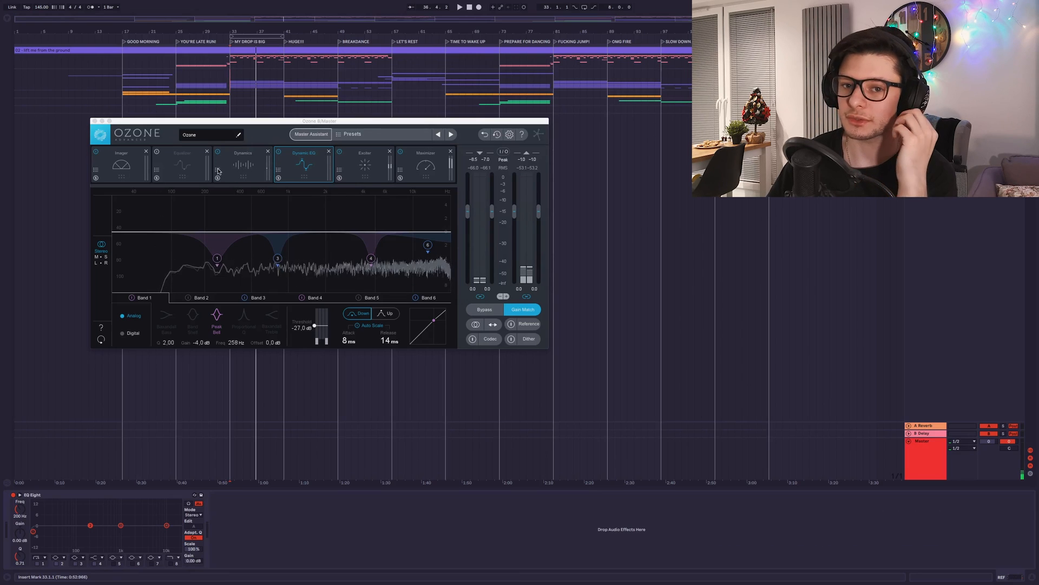
{"action": "left_click", "coordinate": [460, 8]}
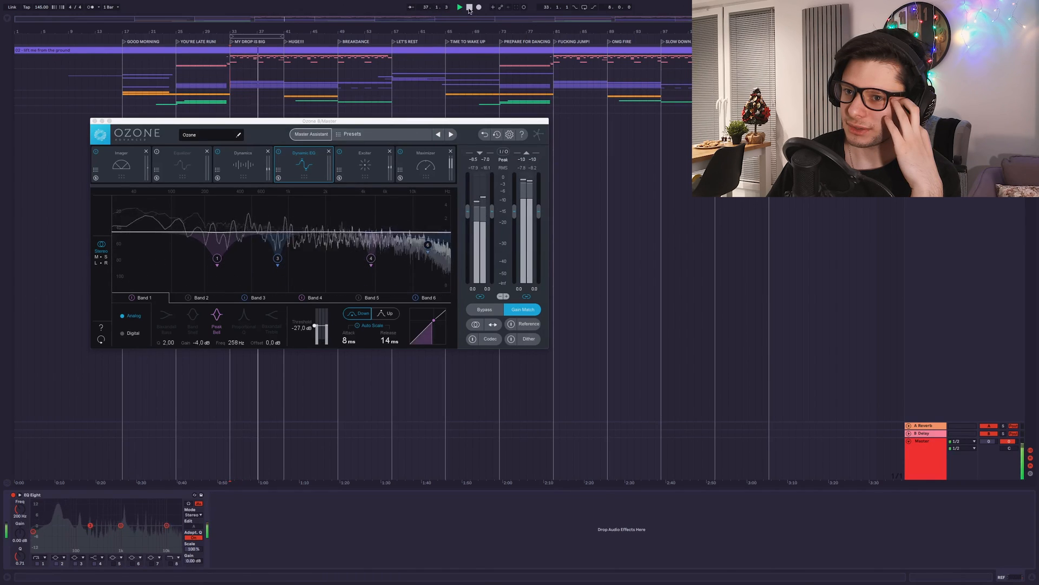
{"action": "key", "text": "space"}
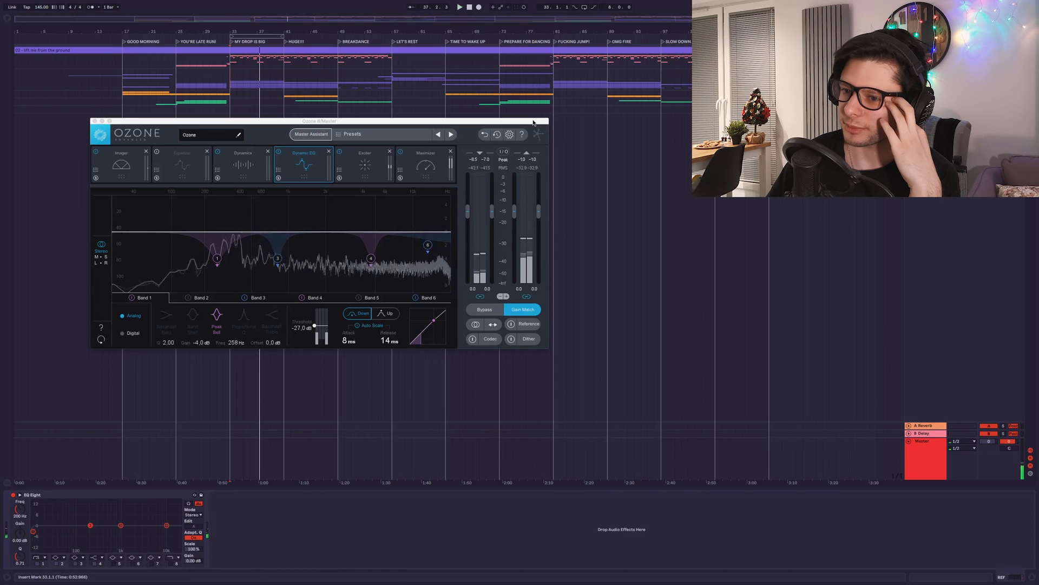
{"action": "left_click_drag", "start_coordinate": [534, 122], "coordinate": [599, 125]}
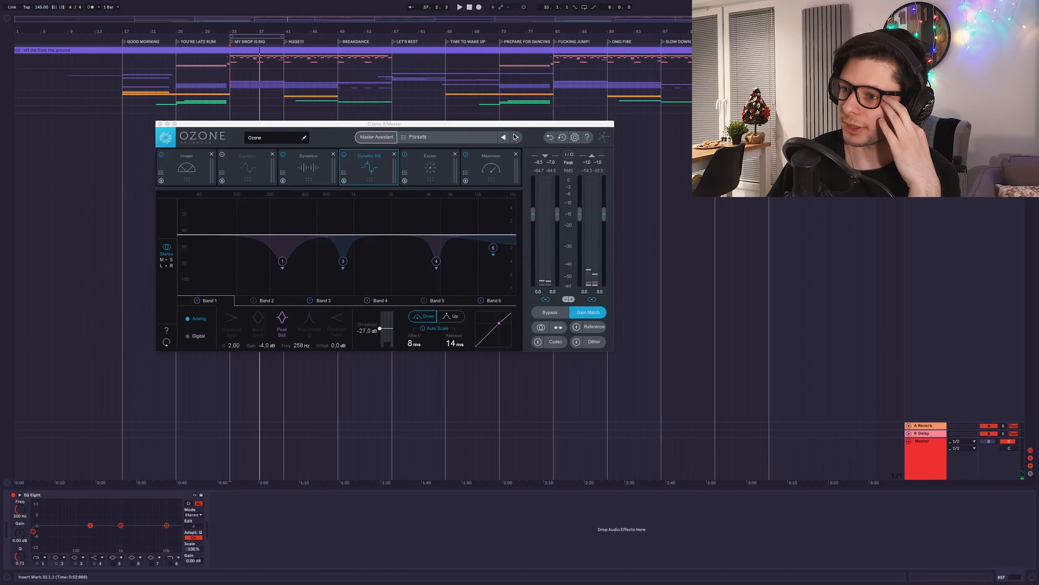
{"action": "left_click_drag", "start_coordinate": [507, 129], "coordinate": [573, 177]}
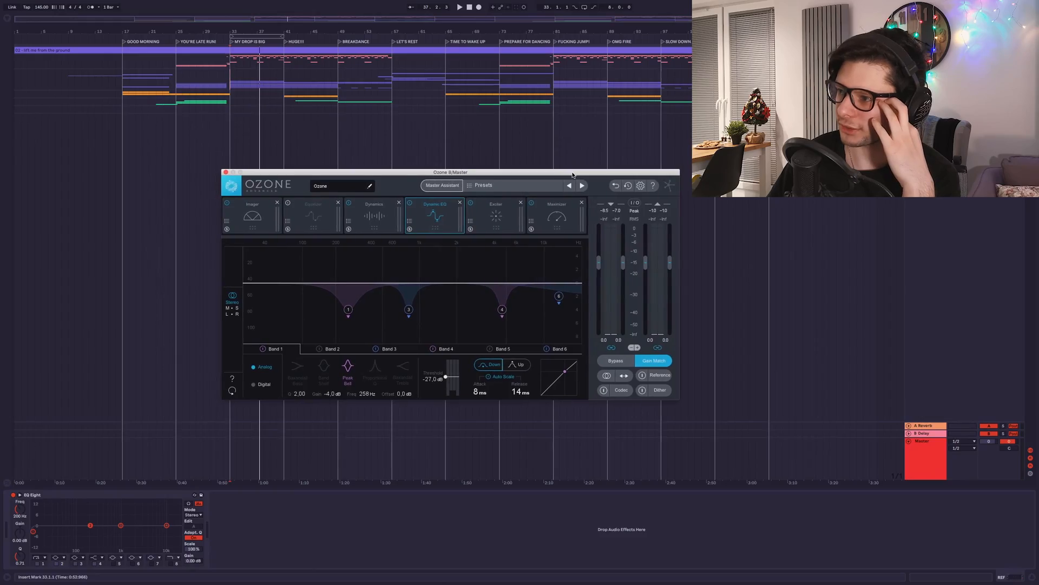